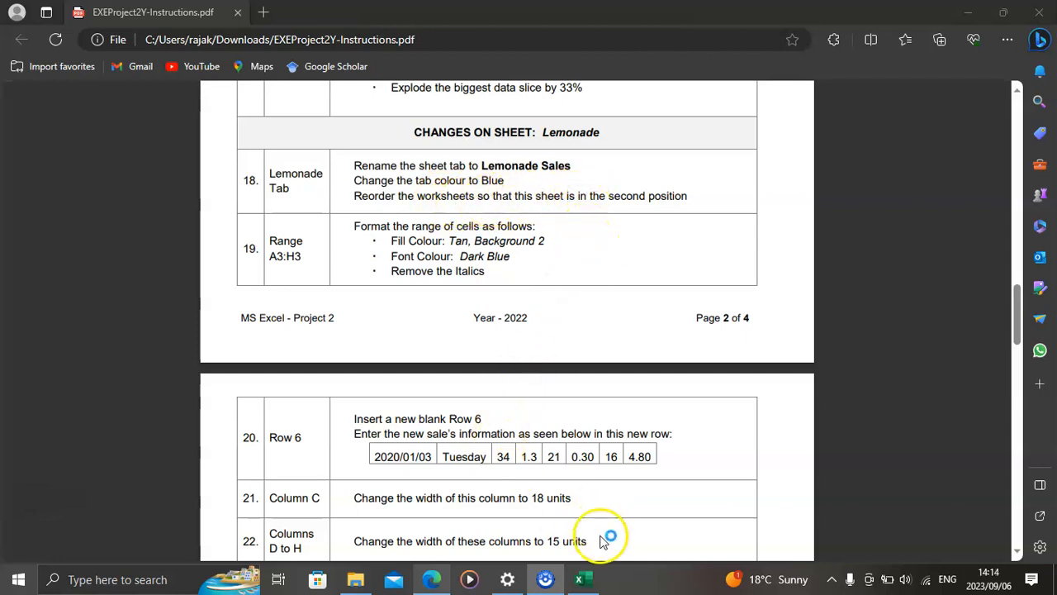
# Step: Switch to the Excel workbook and rename the Lemonade sheet as Lemonade Sales
pyautogui.click(583, 579)
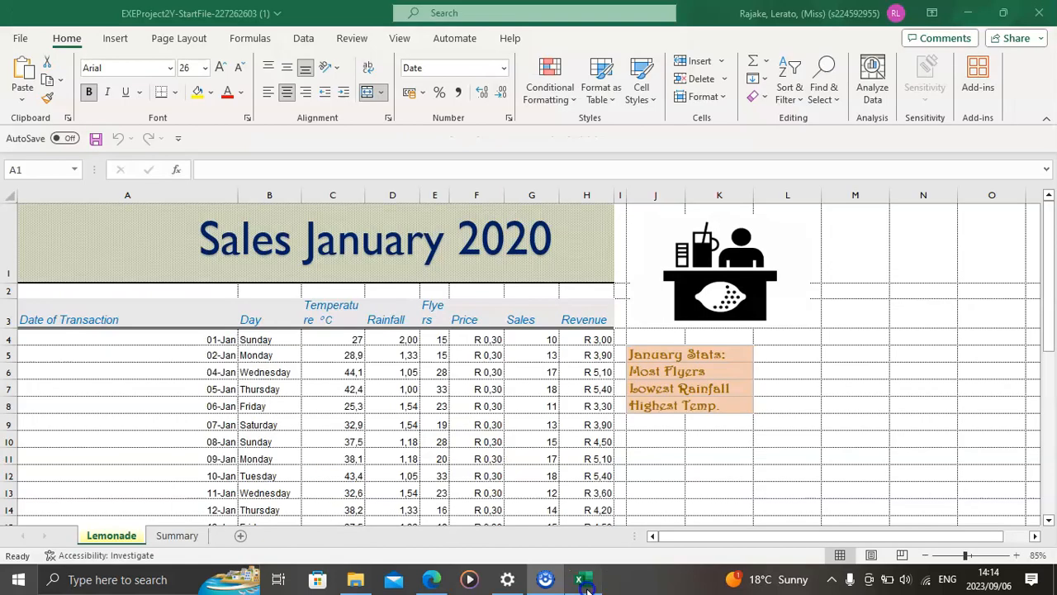
pyautogui.doubleClick(133, 536)
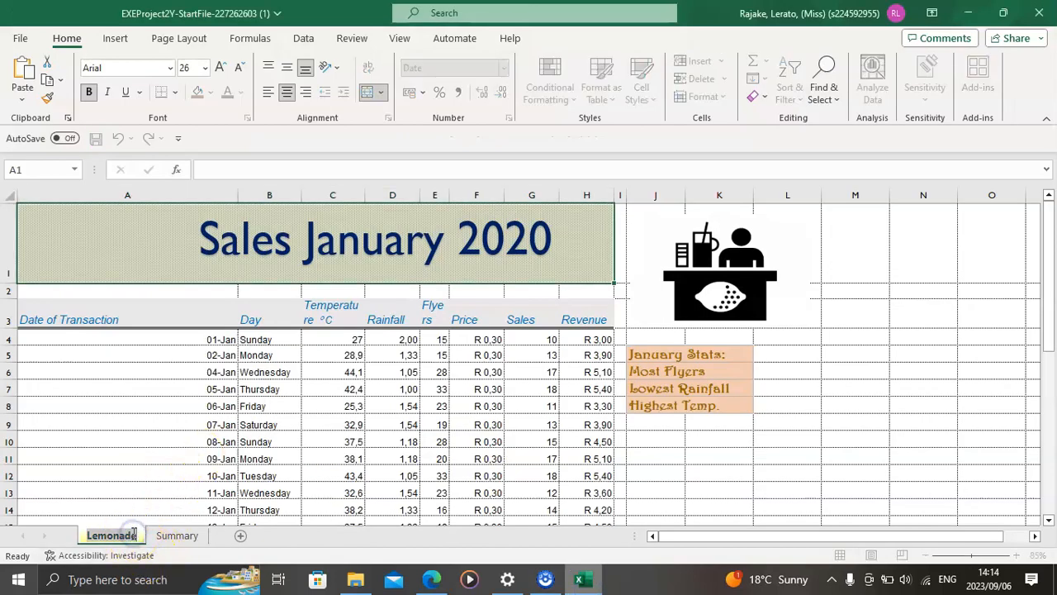
pyautogui.write('Lemonade Sales')
pyautogui.press('Return')
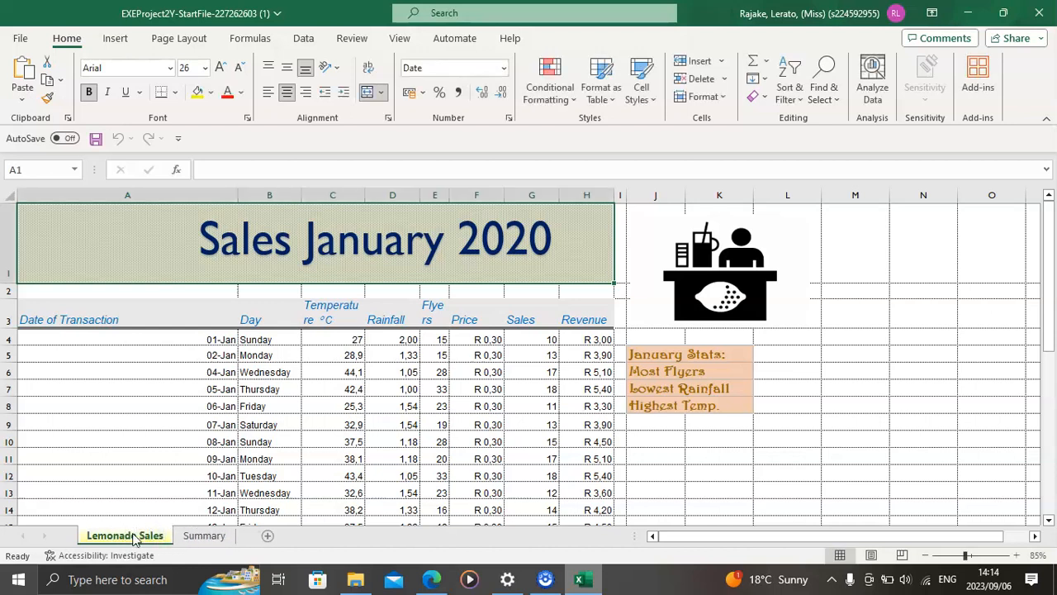
# Step: Set the Lemonade Sales tab colour to Blue and move the sheet to second position, after Summary
pyautogui.rightClick(133, 536)
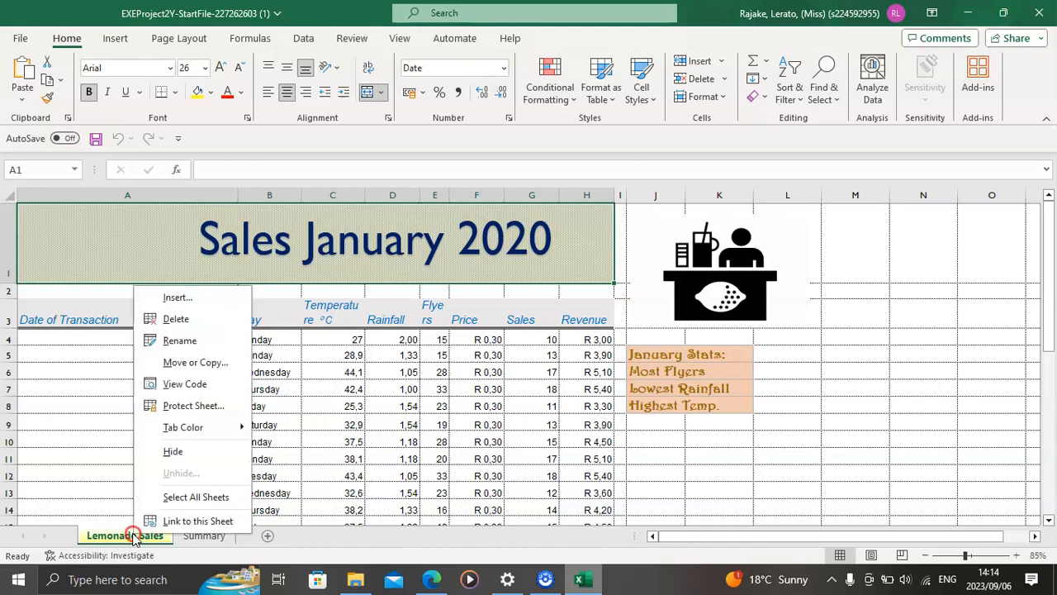
pyautogui.moveTo(203, 426)
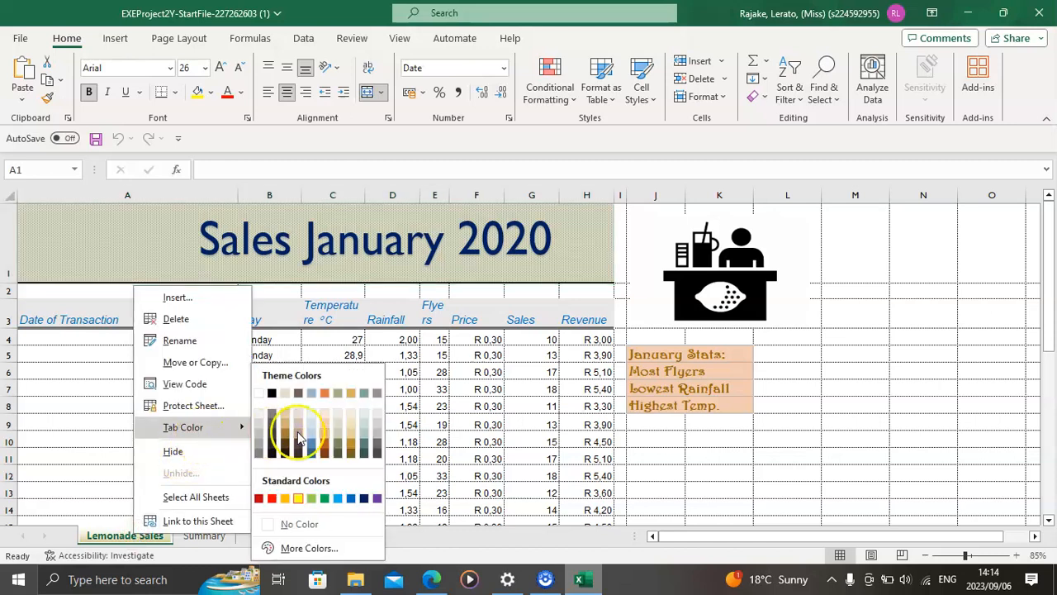
pyautogui.click(351, 498)
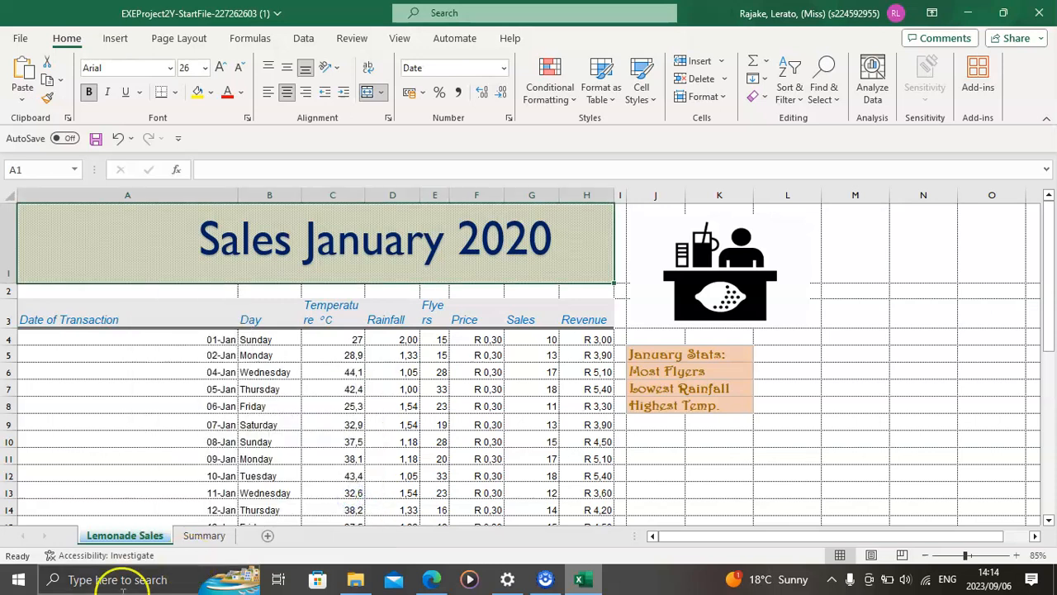
pyautogui.click(135, 537)
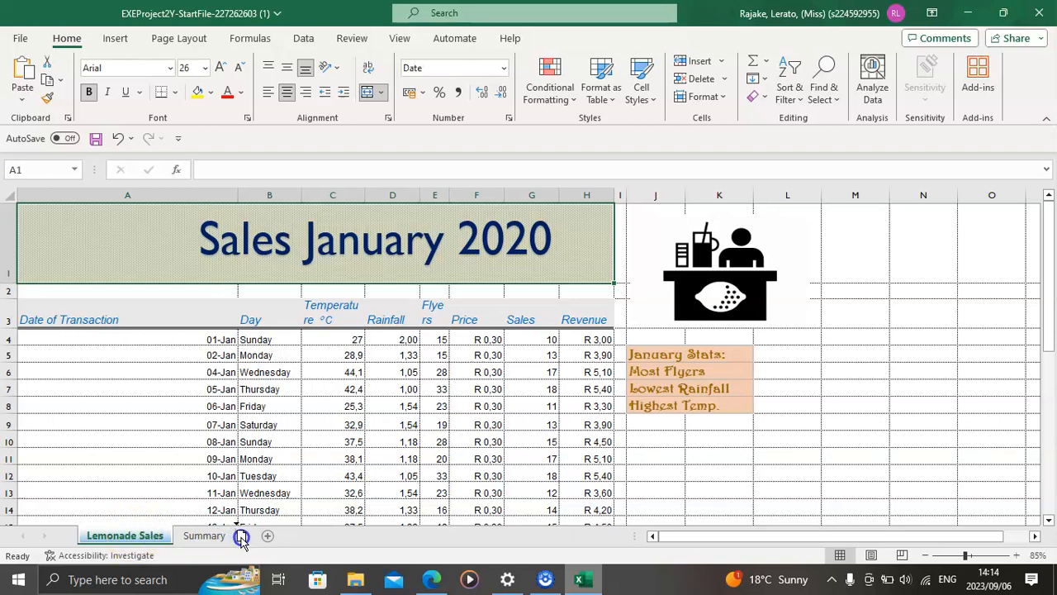
pyautogui.moveTo(241, 537); pyautogui.dragTo(241, 537)
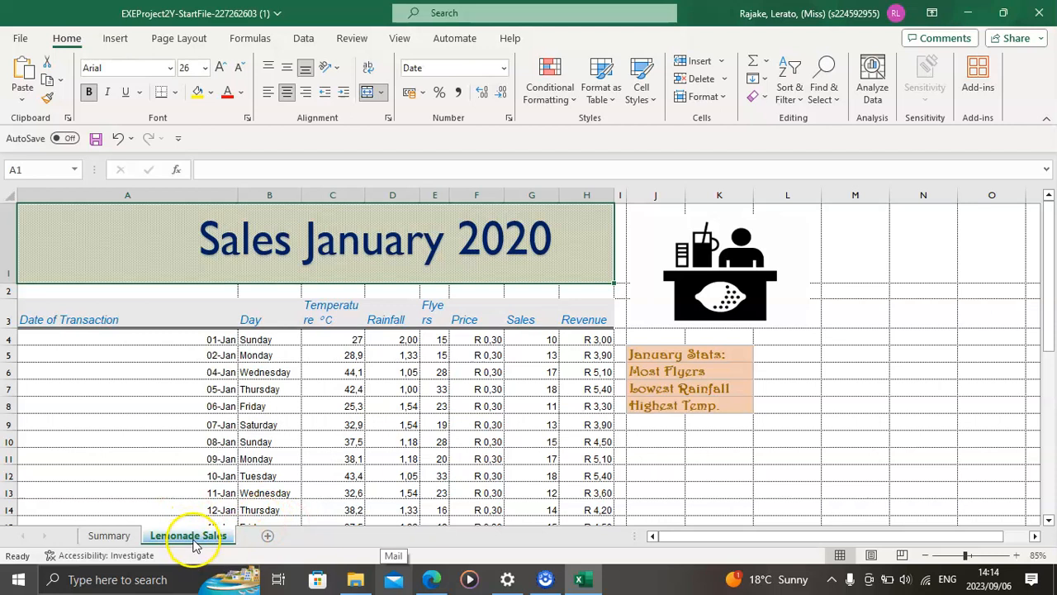
# Step: Check task 19 in the PDF instructions in Edge, and remove the italics from range A3:H3 in the Excel workbook
pyautogui.click(436, 579)
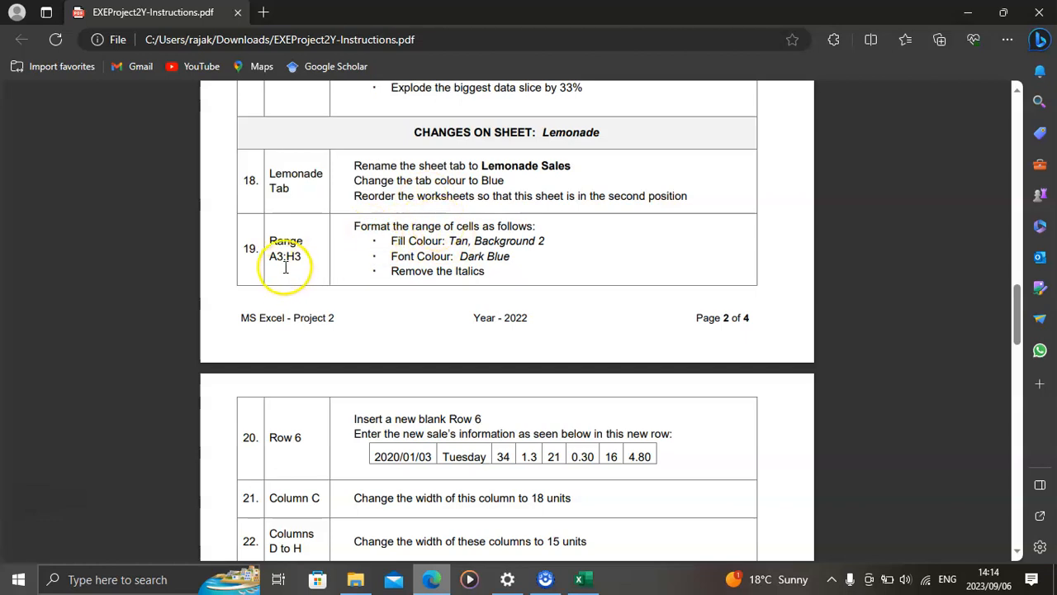
pyautogui.moveTo(271, 257); pyautogui.dragTo(301, 257)
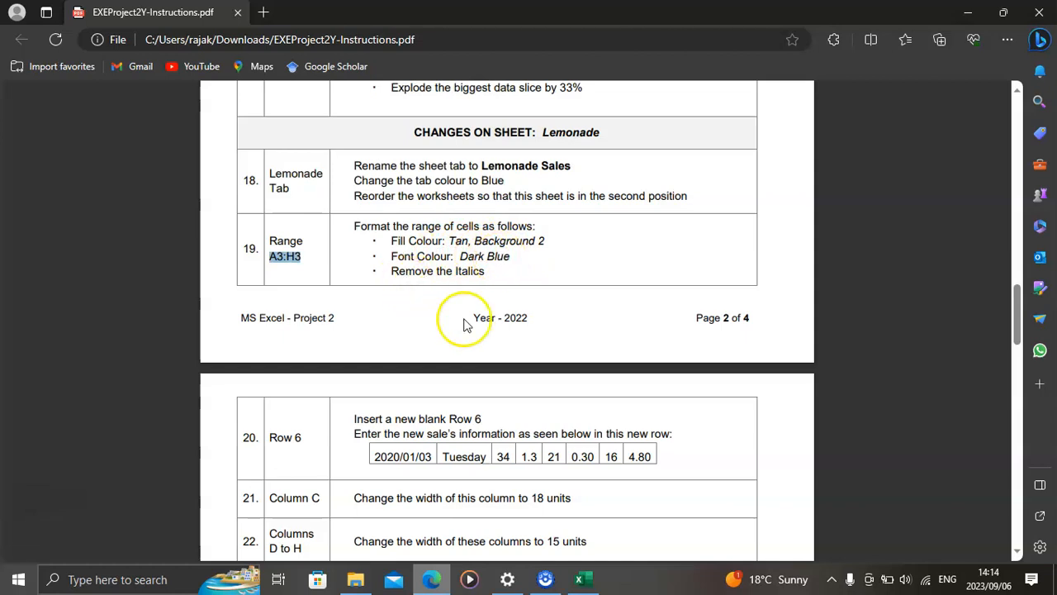
pyautogui.click(578, 582)
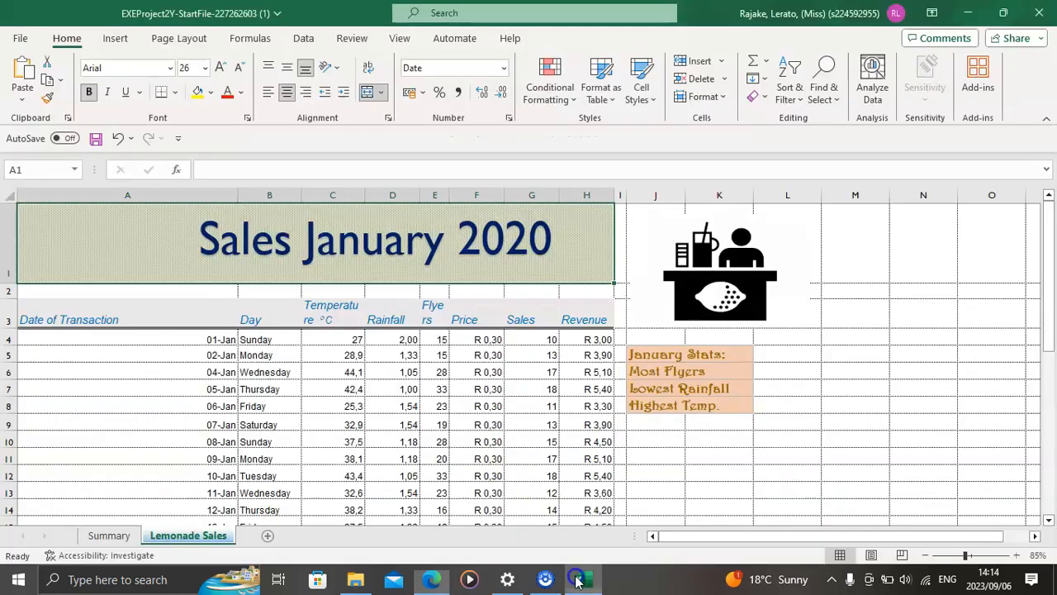
pyautogui.click(53, 170)
pyautogui.write('A3:H3')
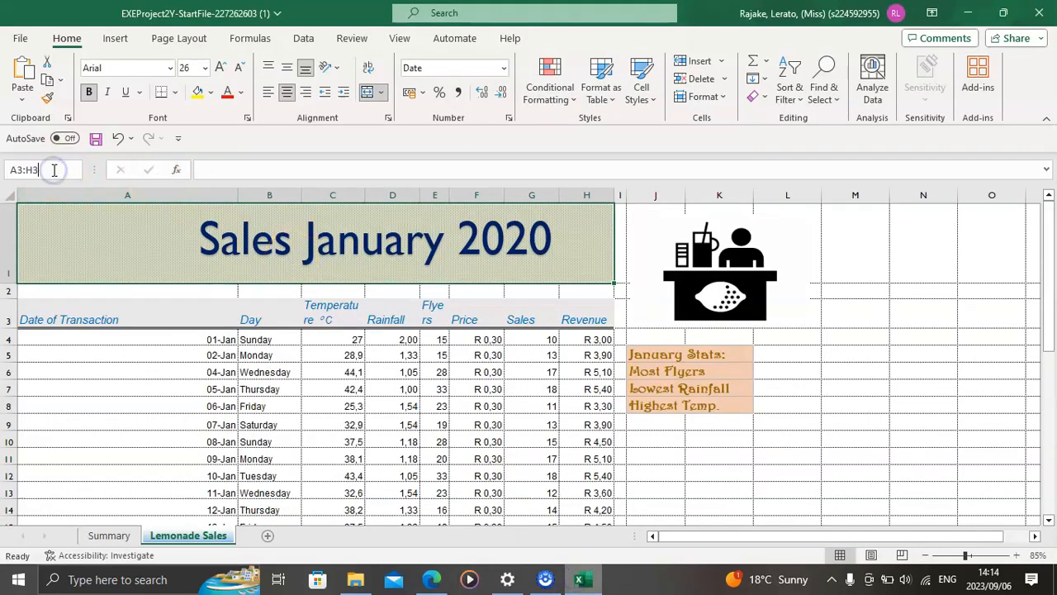
pyautogui.press('Return')
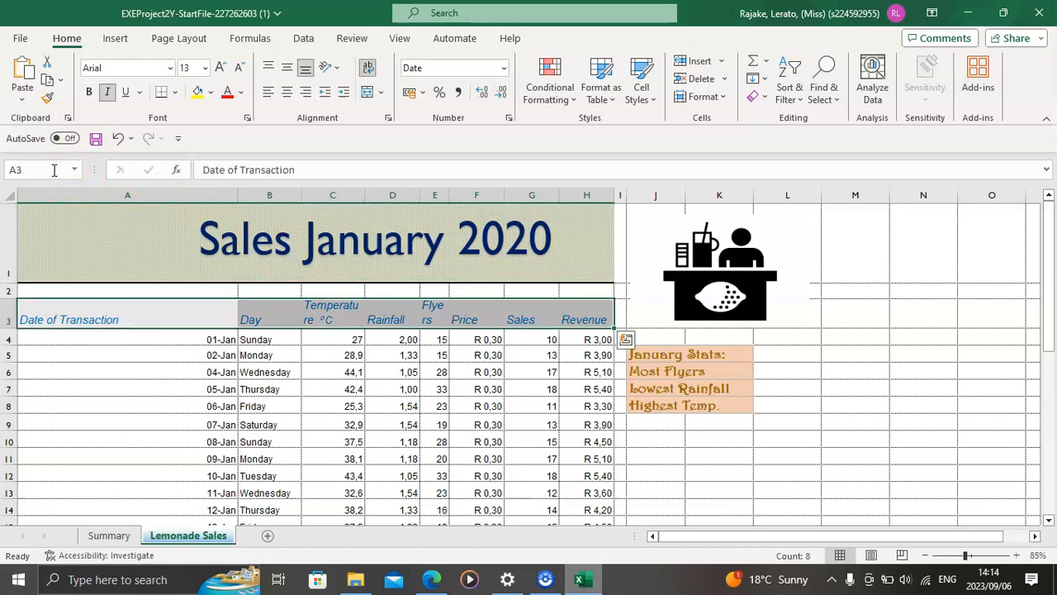
pyautogui.hotkey('ctrl', 'i')
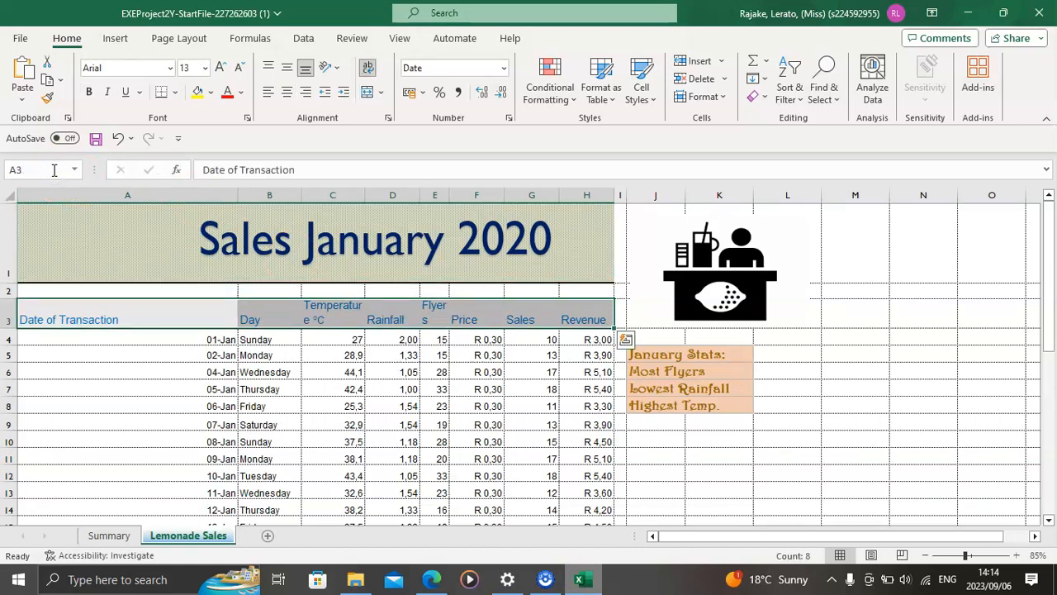
# Step: Fill range A3:H3 with Tan, Background 2 and set its font colour to Dark Blue
pyautogui.click(213, 94)
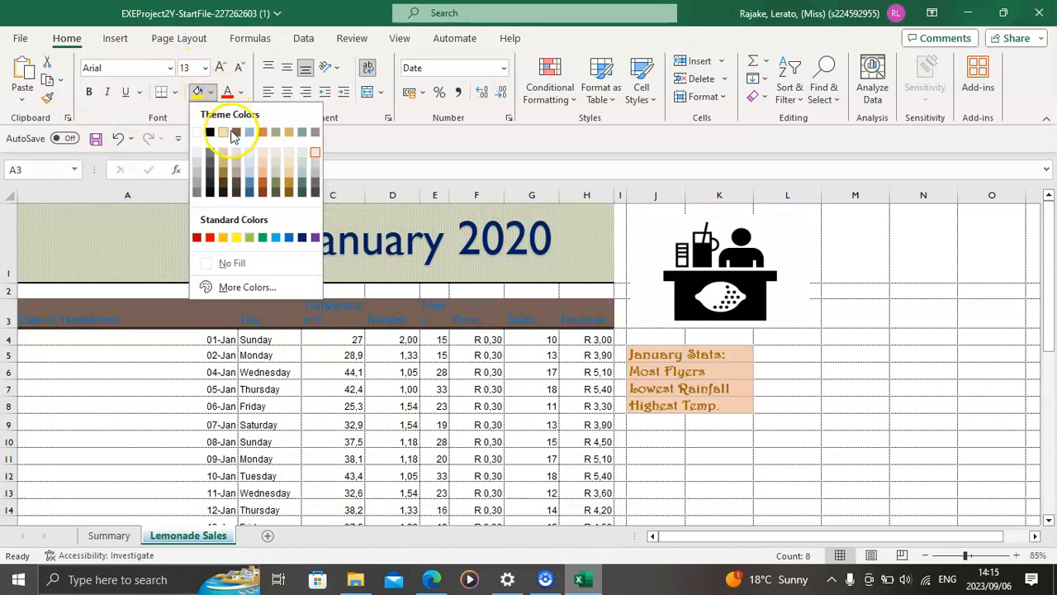
pyautogui.click(225, 133)
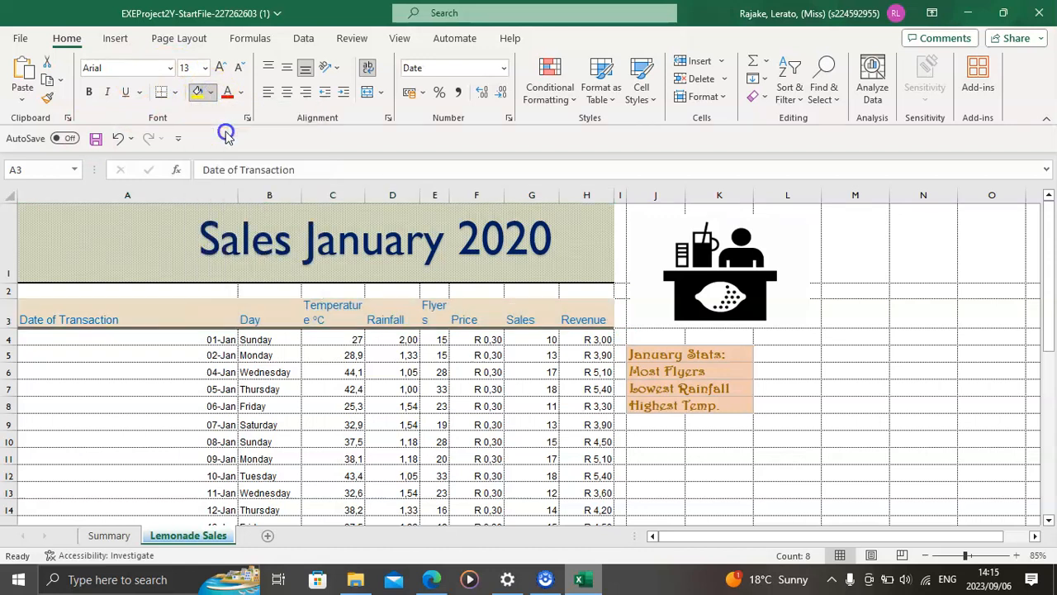
pyautogui.click(243, 96)
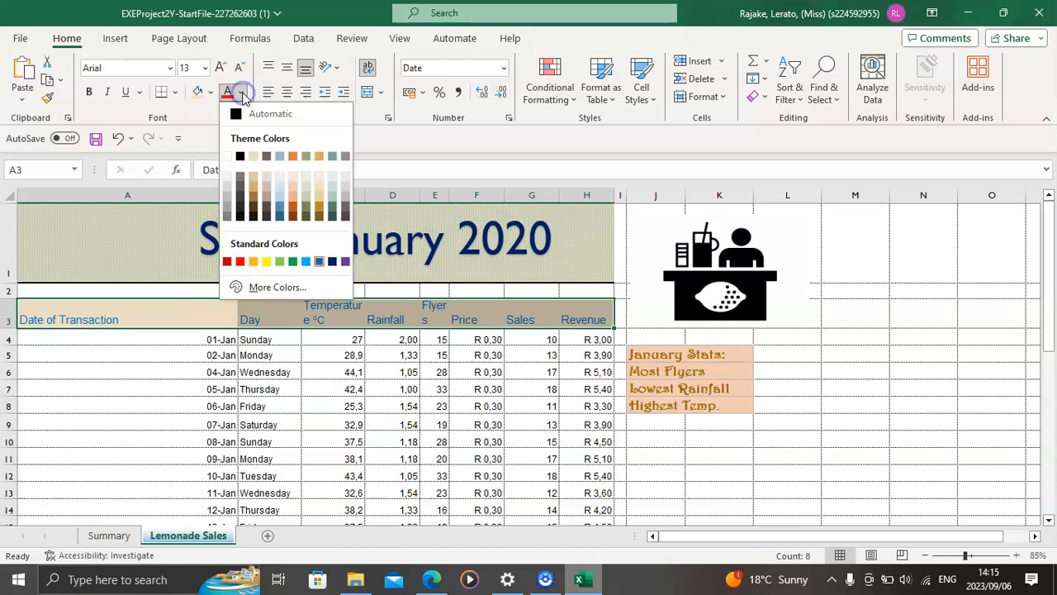
pyautogui.click(333, 261)
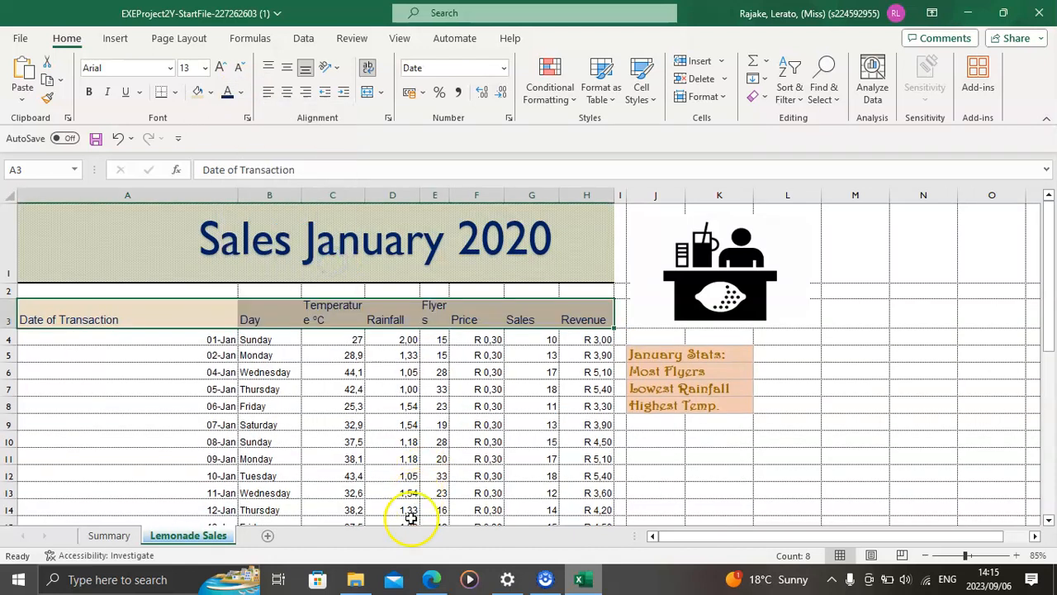
# Step: Check task 20 in the PDF instructions in Edge, and insert a new blank row 6 in the Lemonade Sales sheet
pyautogui.click(429, 578)
pyautogui.scroll(-3, 413, 349)
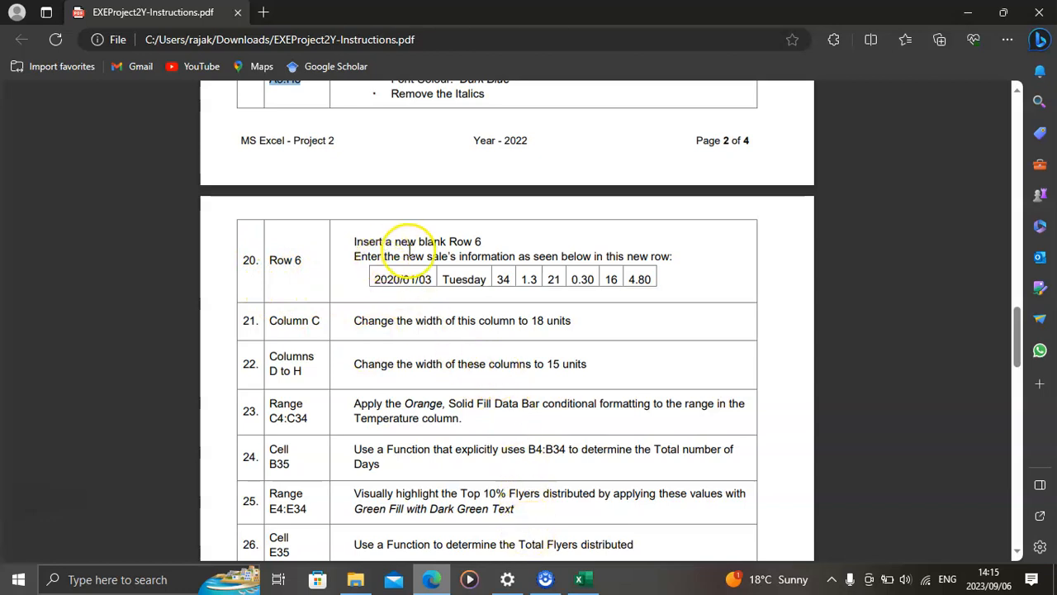
pyautogui.click(579, 583)
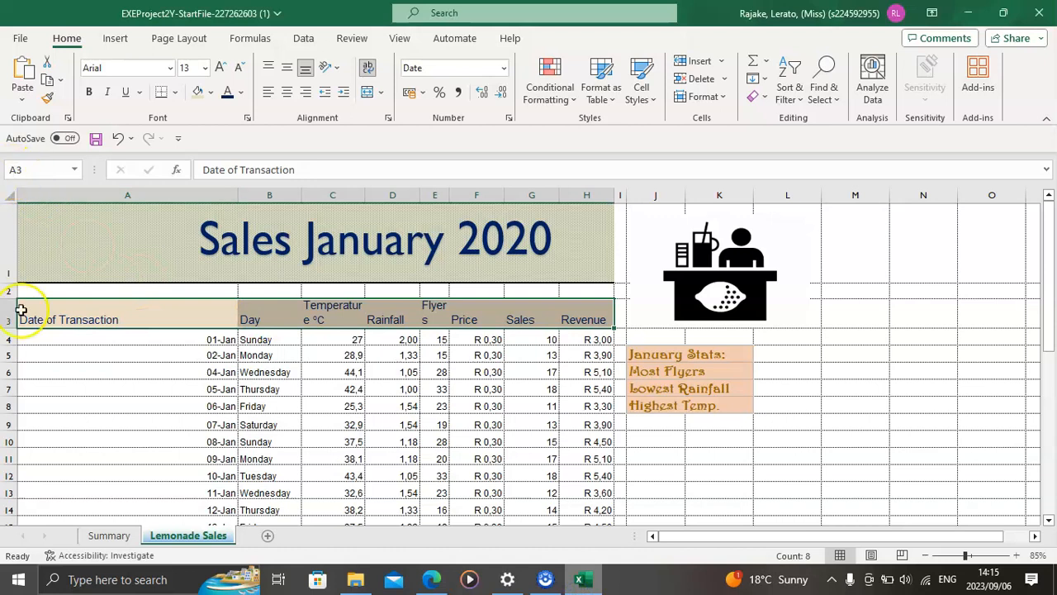
pyautogui.click(11, 372)
pyautogui.rightClick(10, 372)
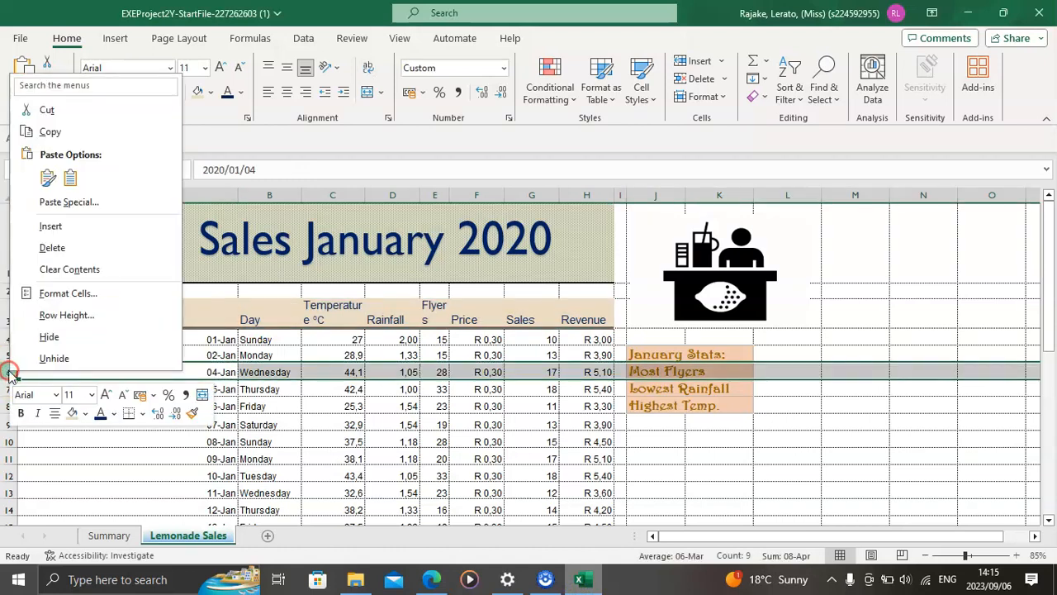
pyautogui.click(69, 220)
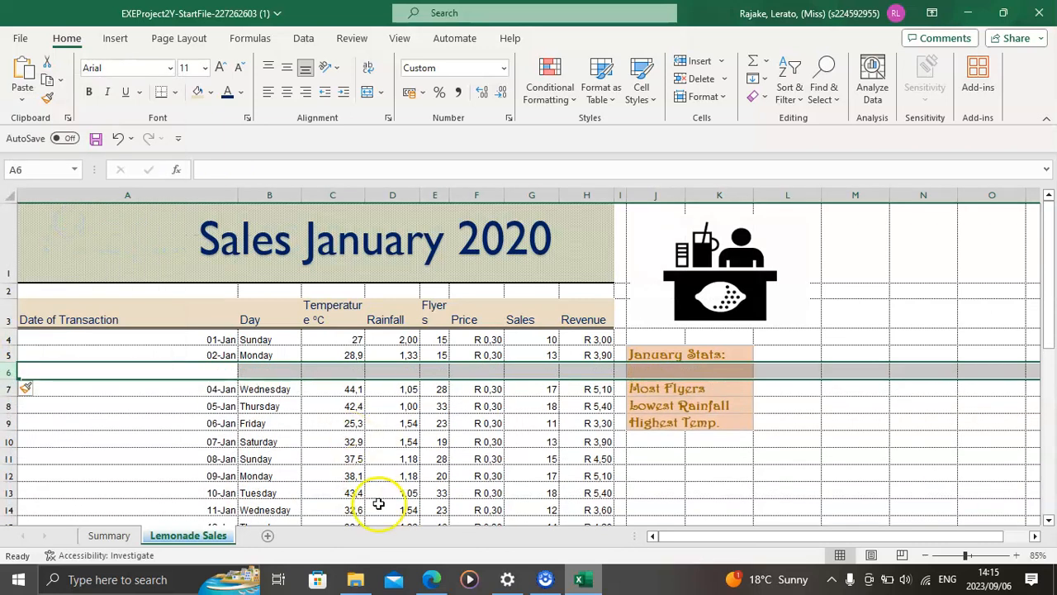
# Step: Enter the new sale's date 2020/01/03 in A6 and the day Tuesday in B6, consulting the PDF instructions
pyautogui.click(432, 580)
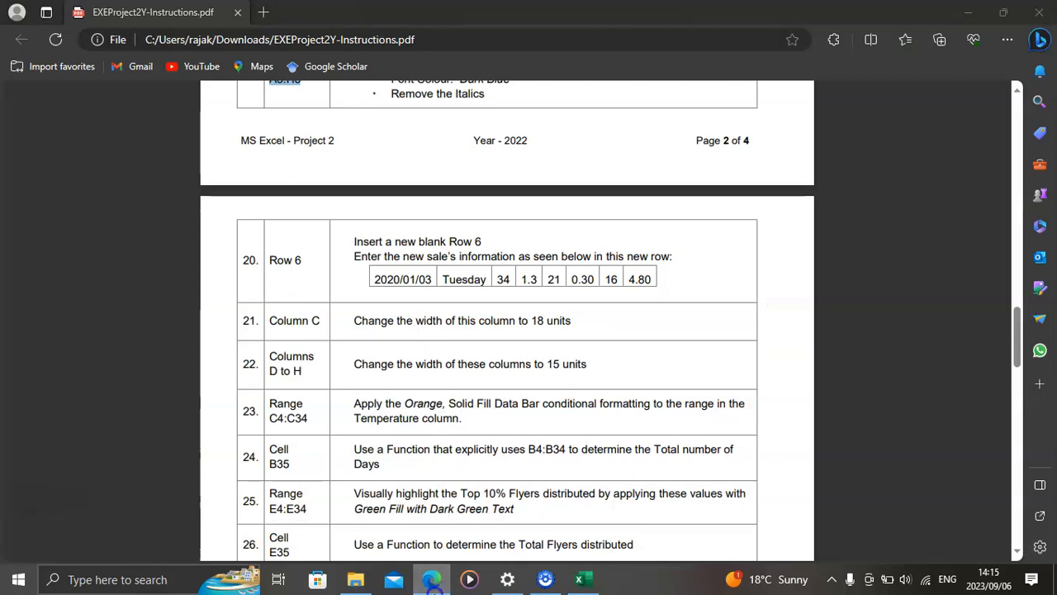
pyautogui.click(432, 580)
pyautogui.write('2020/01/03')
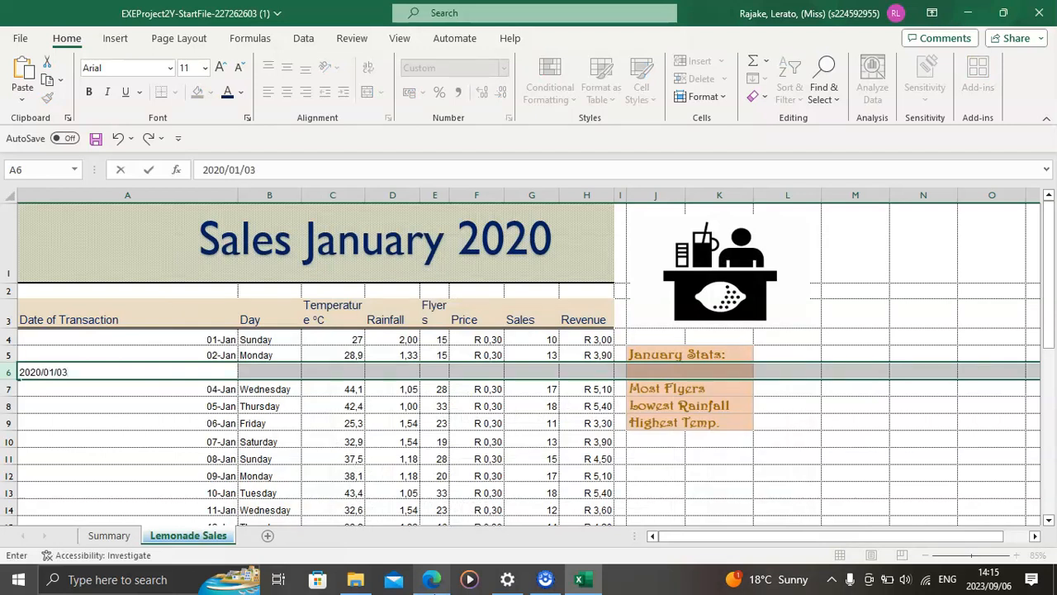
pyautogui.press('Tab')
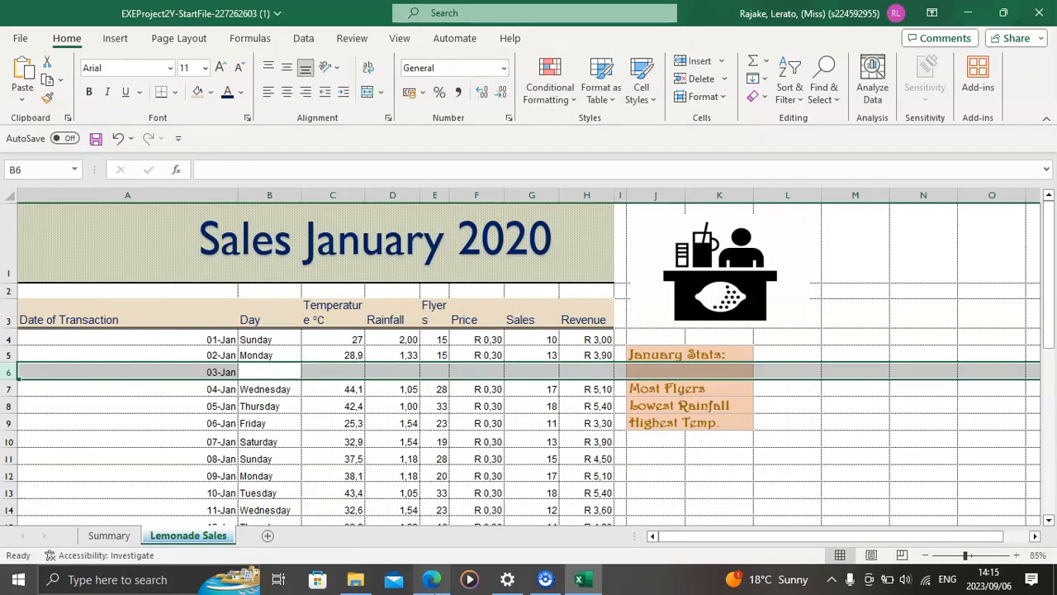
pyautogui.write('Tu')
pyautogui.press('Tab')
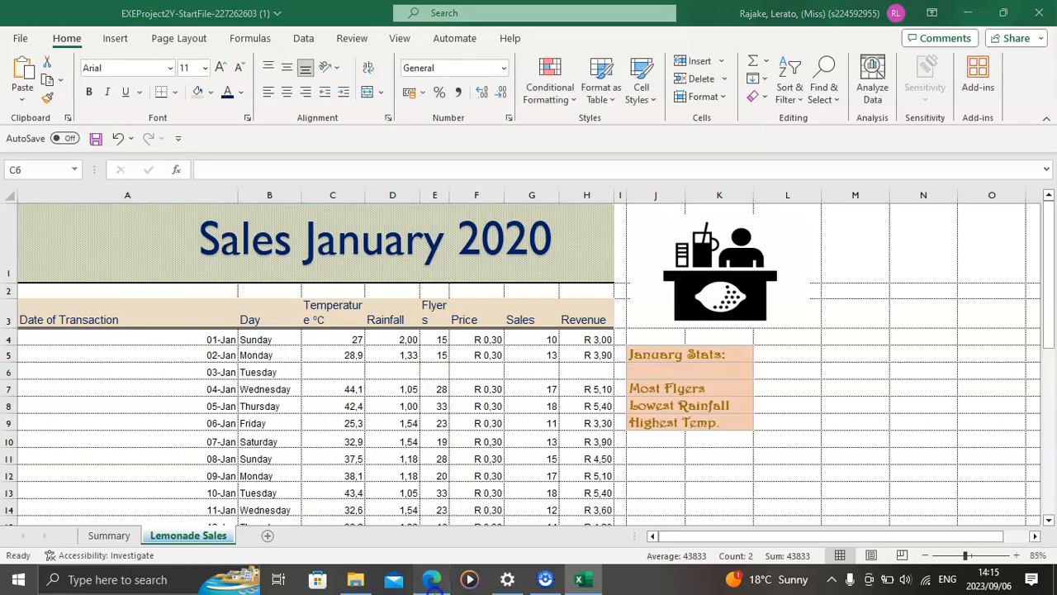
# Step: Enter the temperature 34 in C6 and the rainfall 1,3 in D6, checking the values in the PDF instructions
pyautogui.click(432, 580)
pyautogui.click(432, 580)
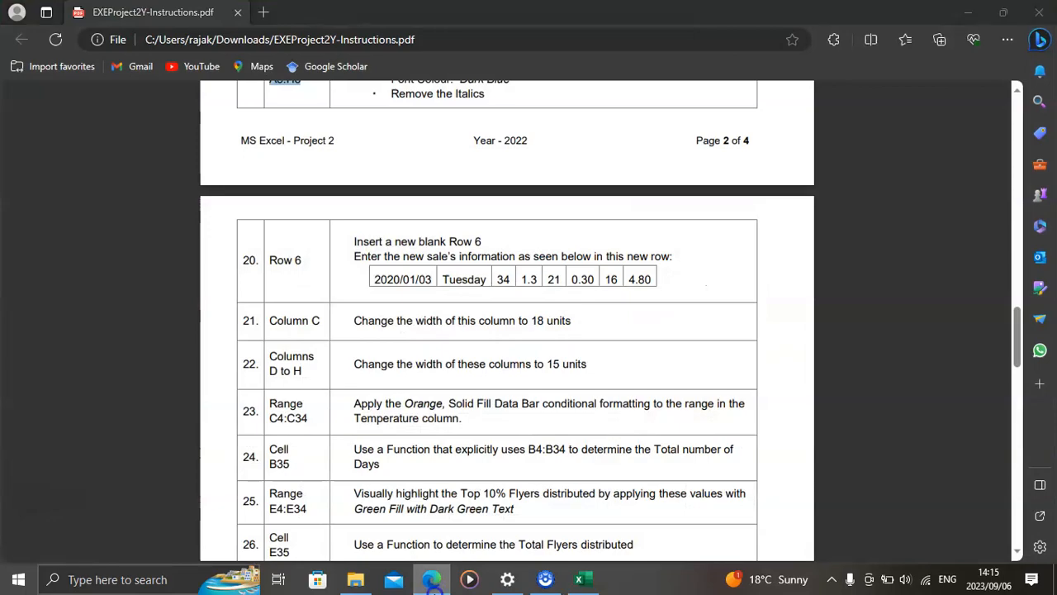
pyautogui.write('34')
pyautogui.press('Tab')
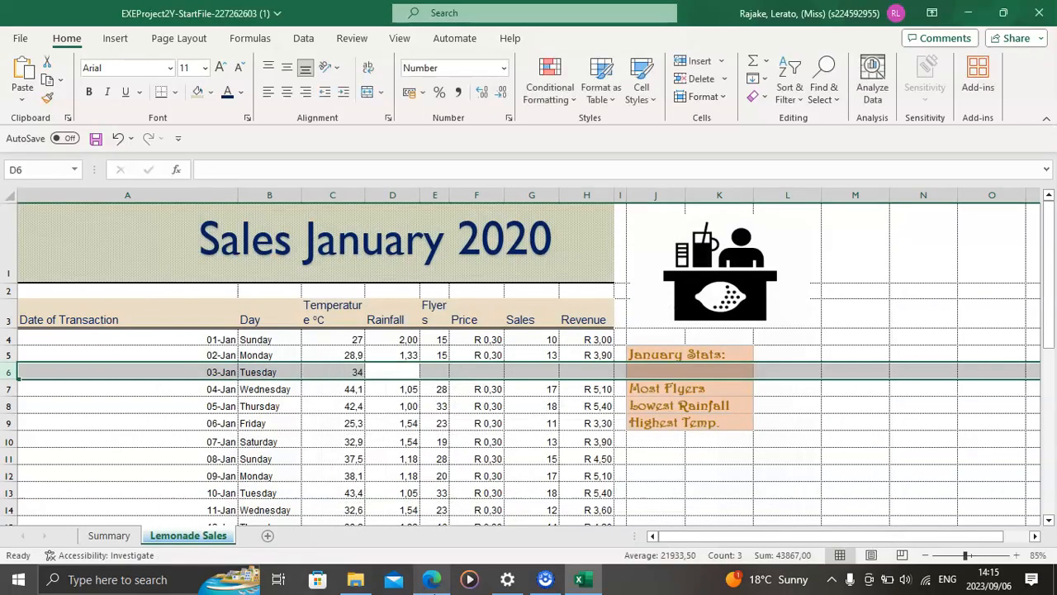
pyautogui.click(432, 580)
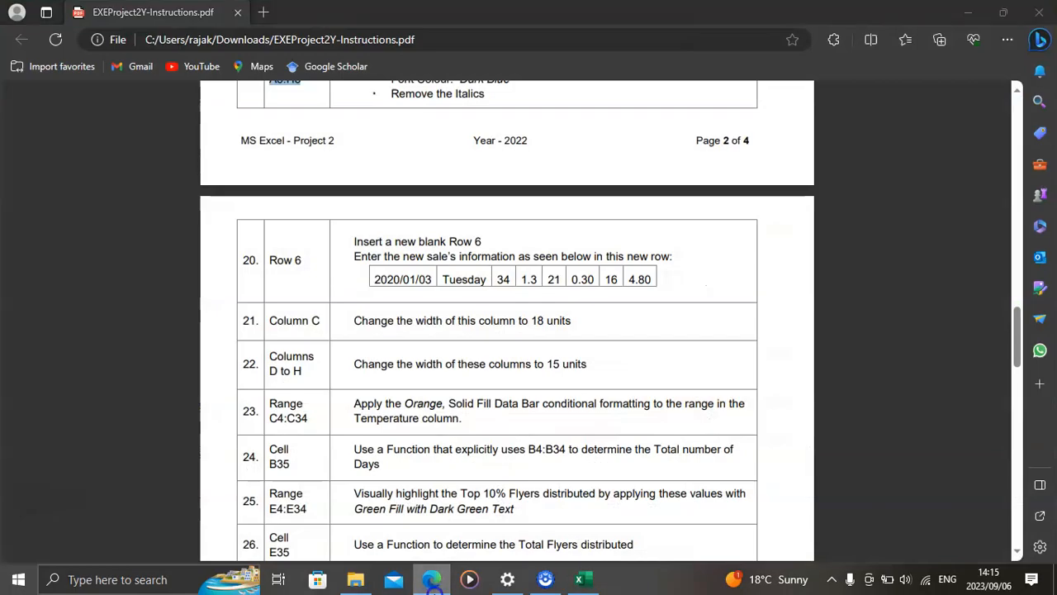
pyautogui.click(432, 580)
pyautogui.write('1')
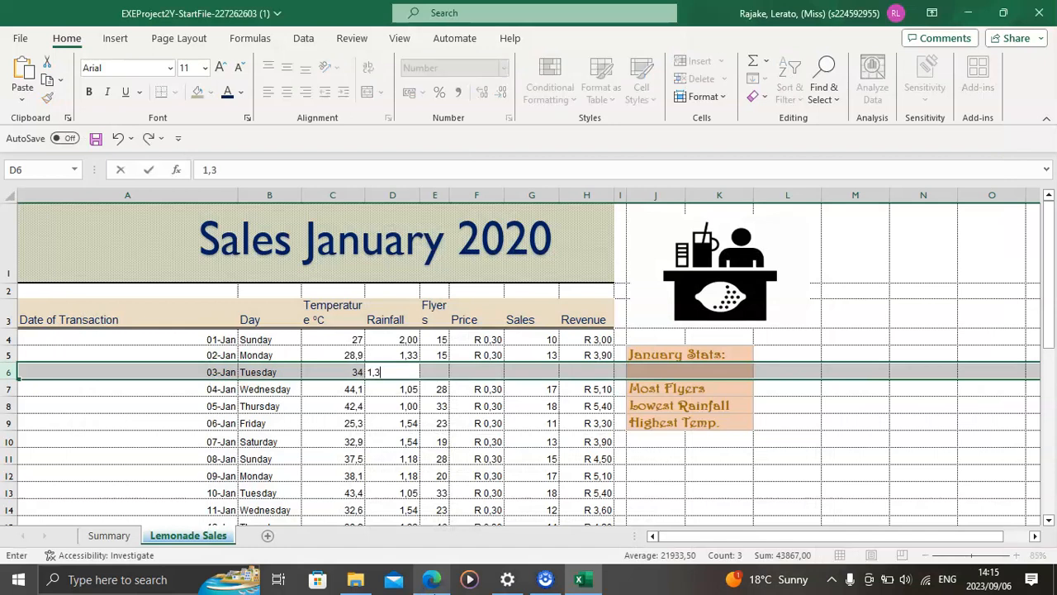
pyautogui.write(',3')
pyautogui.press('Tab')
# Step: Enter 21 flyers in E6, the price 0,3 in F6 and 16 sales in G6, following the PDF instructions
pyautogui.click(432, 580)
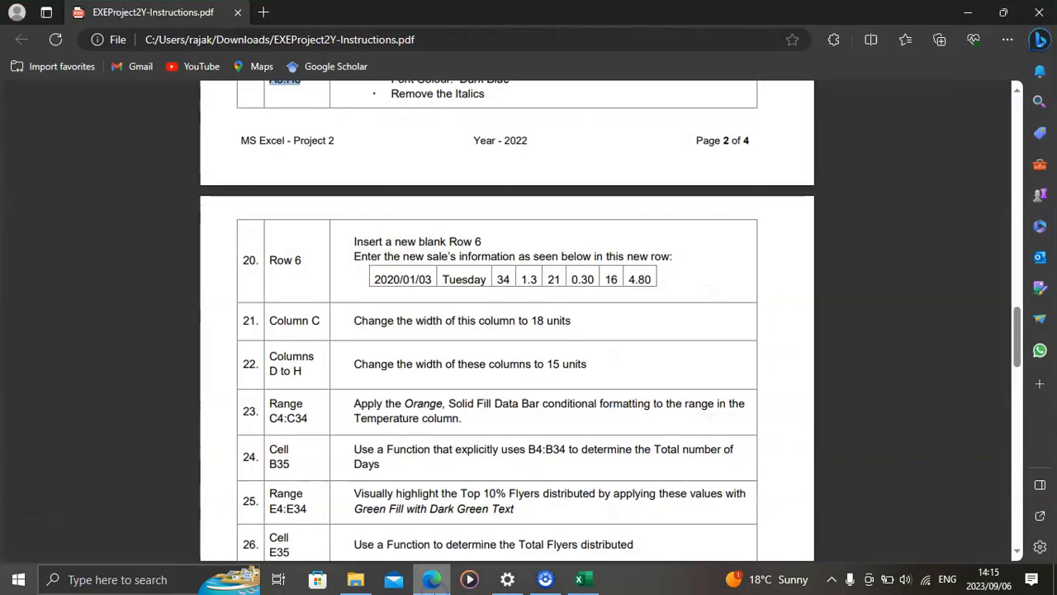
pyautogui.click(432, 580)
pyautogui.write('21')
pyautogui.press('Tab')
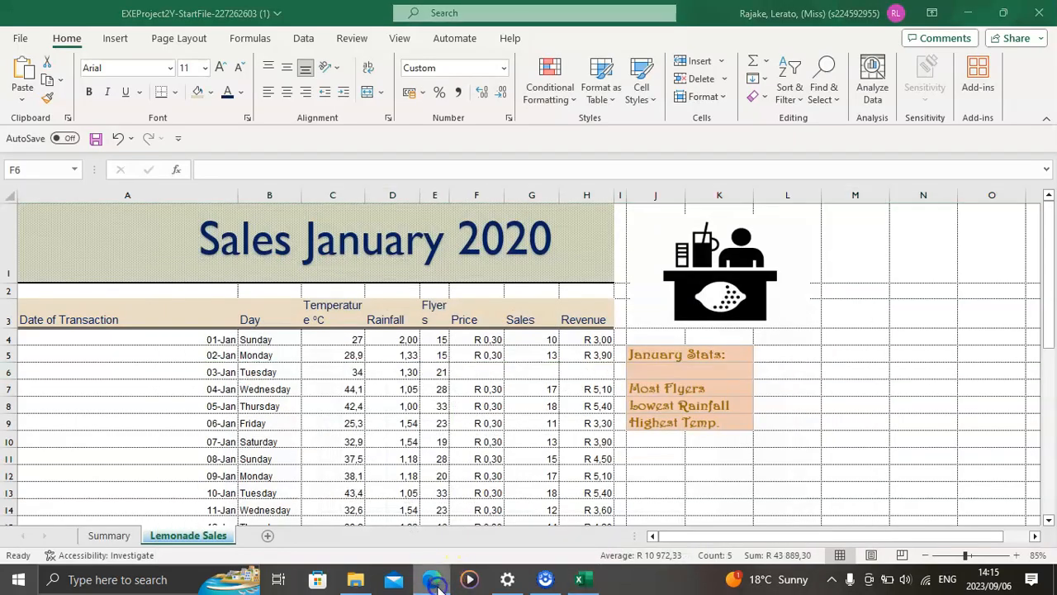
pyautogui.click(439, 587)
pyautogui.click(438, 587)
pyautogui.write('0,3')
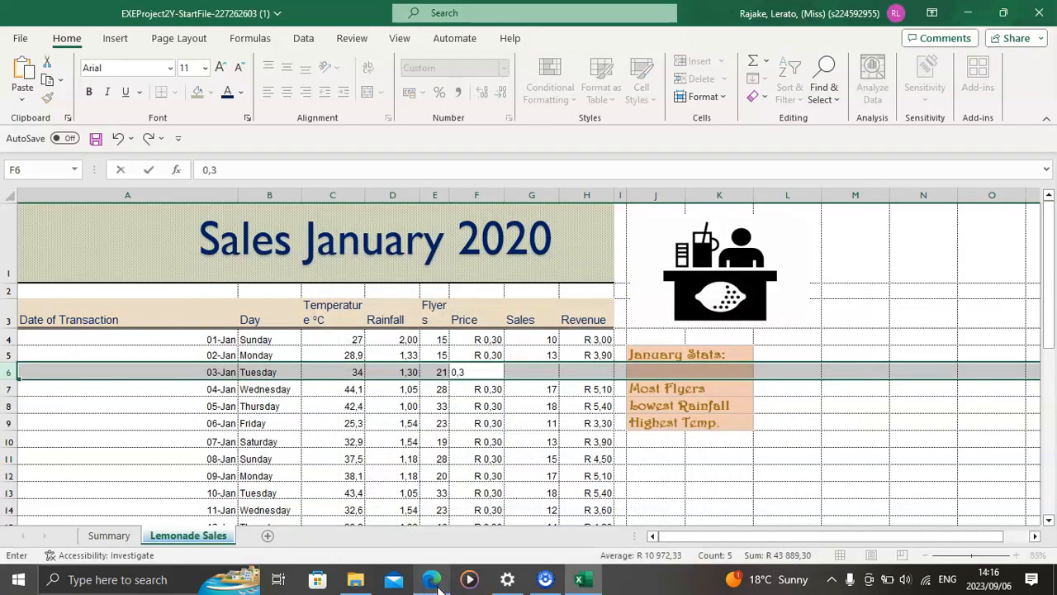
pyautogui.press('Tab')
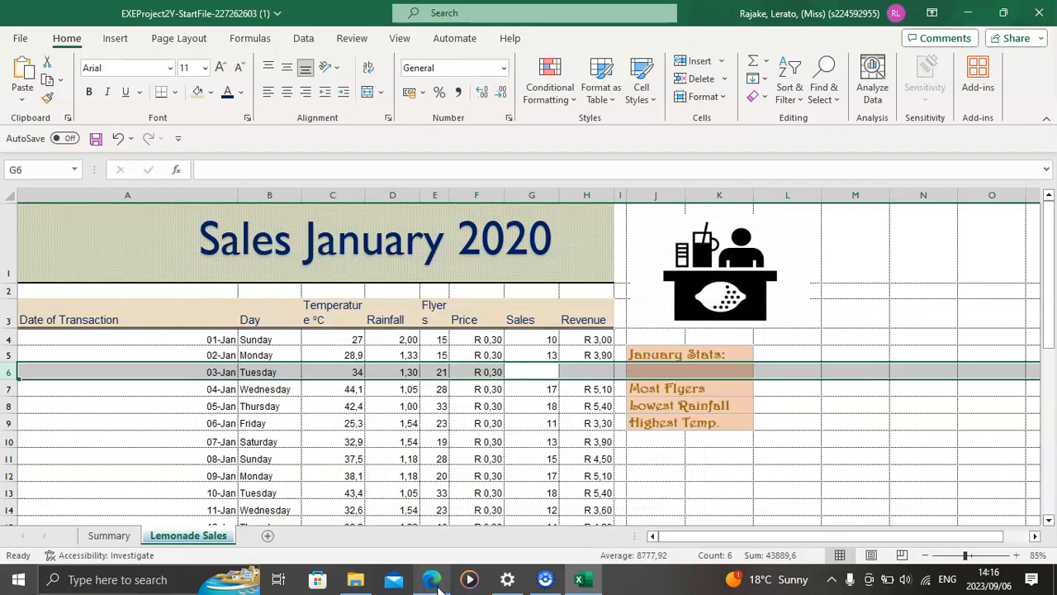
pyautogui.write('16')
pyautogui.press('Tab')
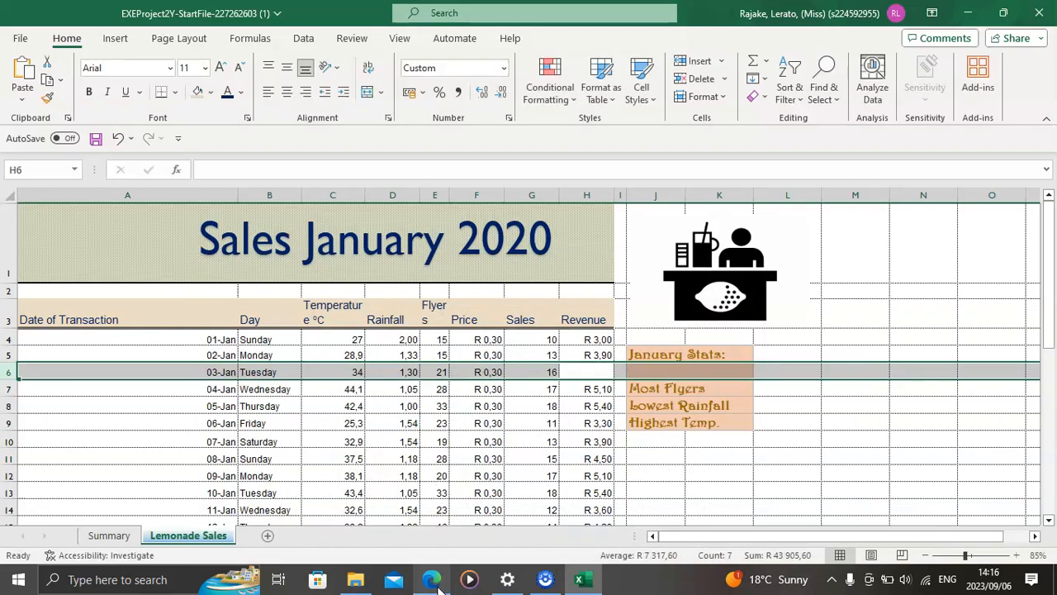
# Step: Check the new sale's revenue in the PDF instructions in Edge, and enter 4,8 in H6 of the Lemonade Sales sheet
pyautogui.click(433, 581)
pyautogui.click(436, 581)
pyautogui.write('4,')
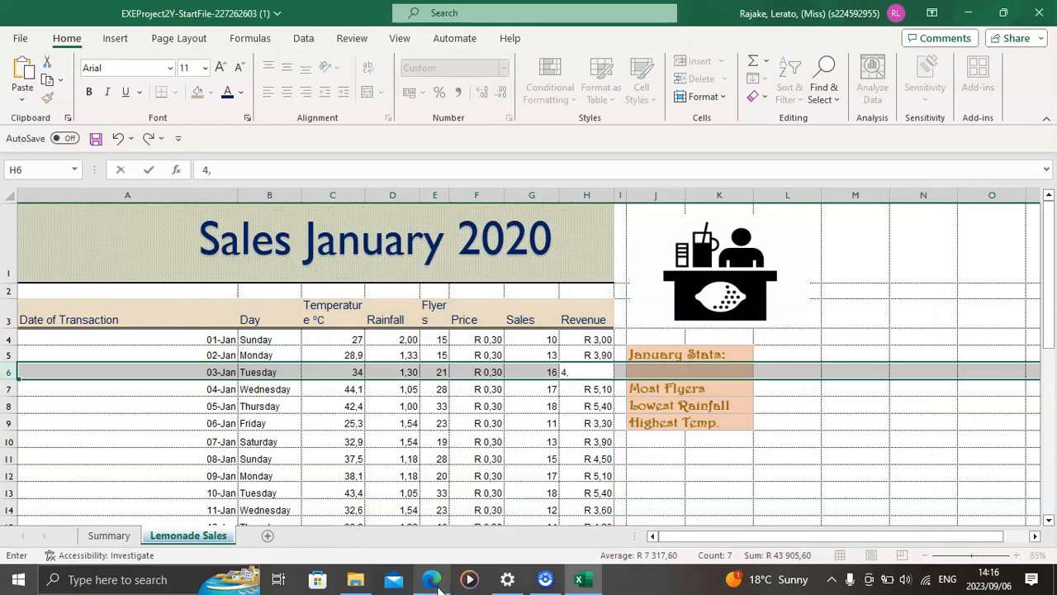
pyautogui.write('8')
pyautogui.press('Tab')
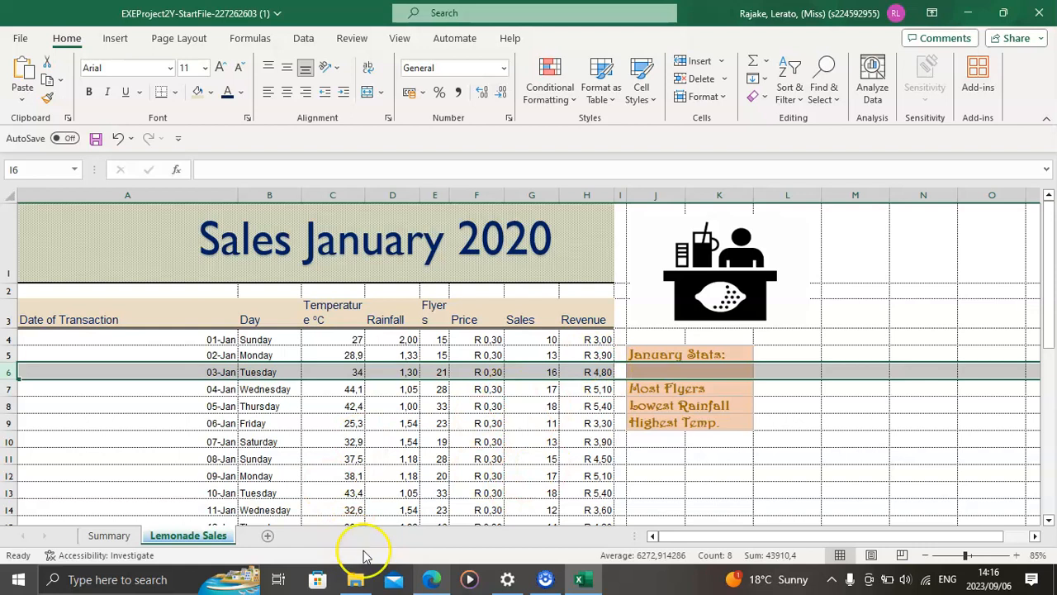
# Step: Read task 21 in the PDF instructions in Edge, and set the width of column C to 18 in the Excel sheet
pyautogui.click(429, 580)
pyautogui.scroll(-2, 319, 377)
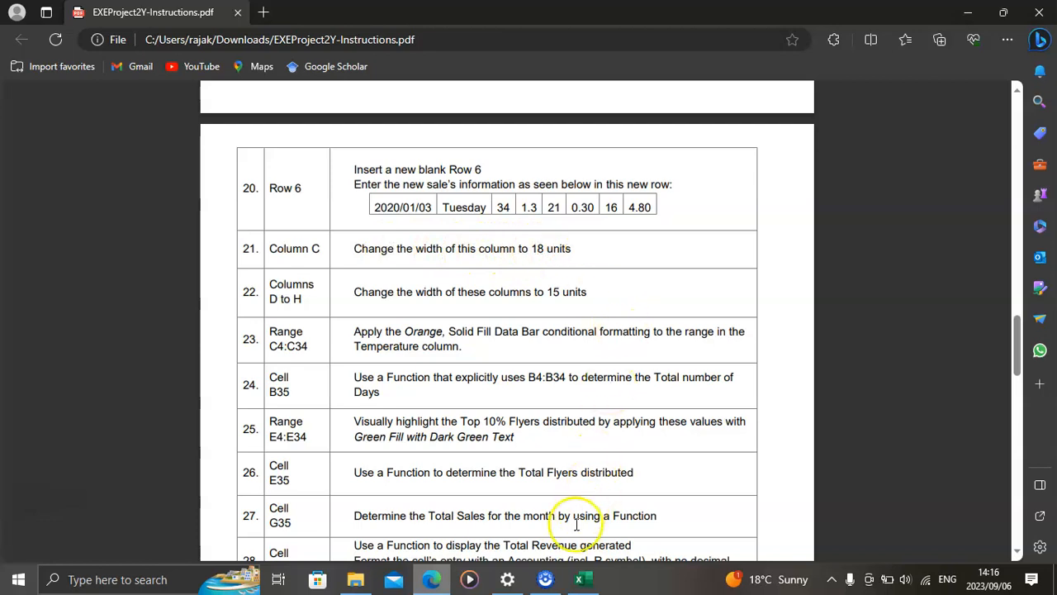
pyautogui.click(582, 581)
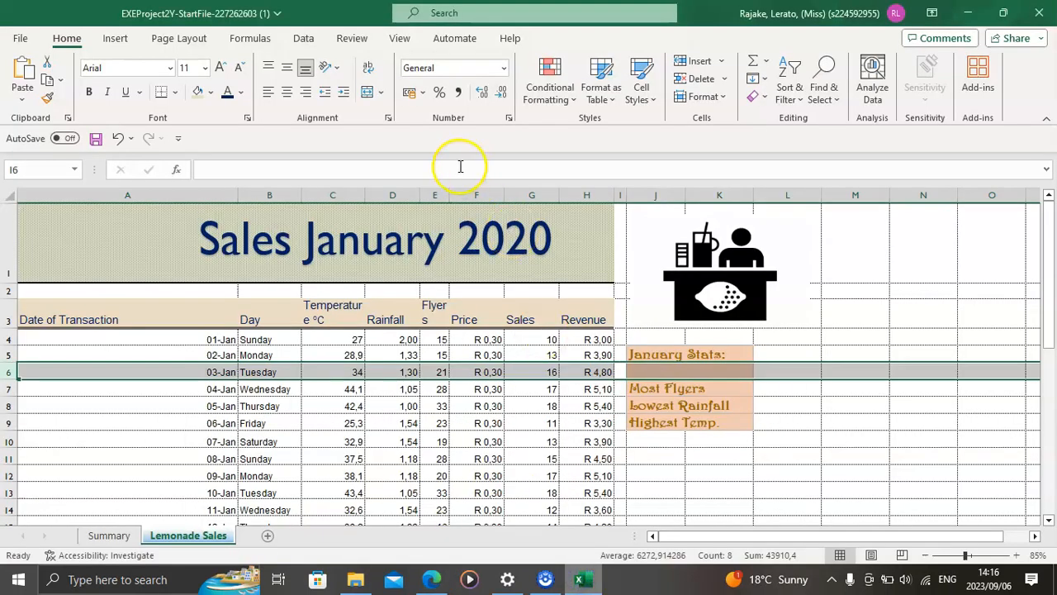
pyautogui.click(328, 192)
pyautogui.rightClick(326, 193)
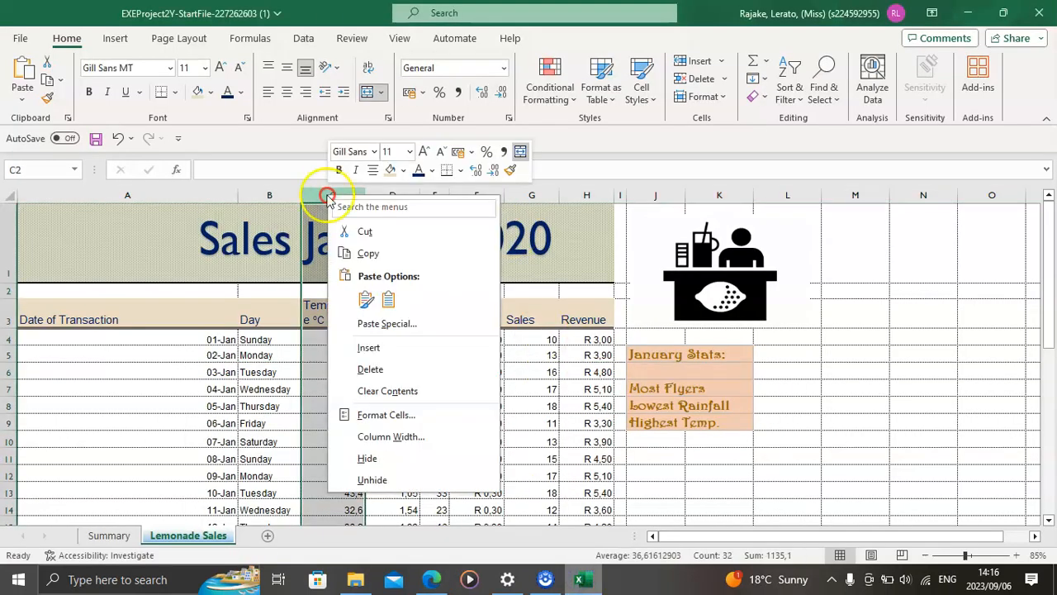
pyautogui.click(390, 436)
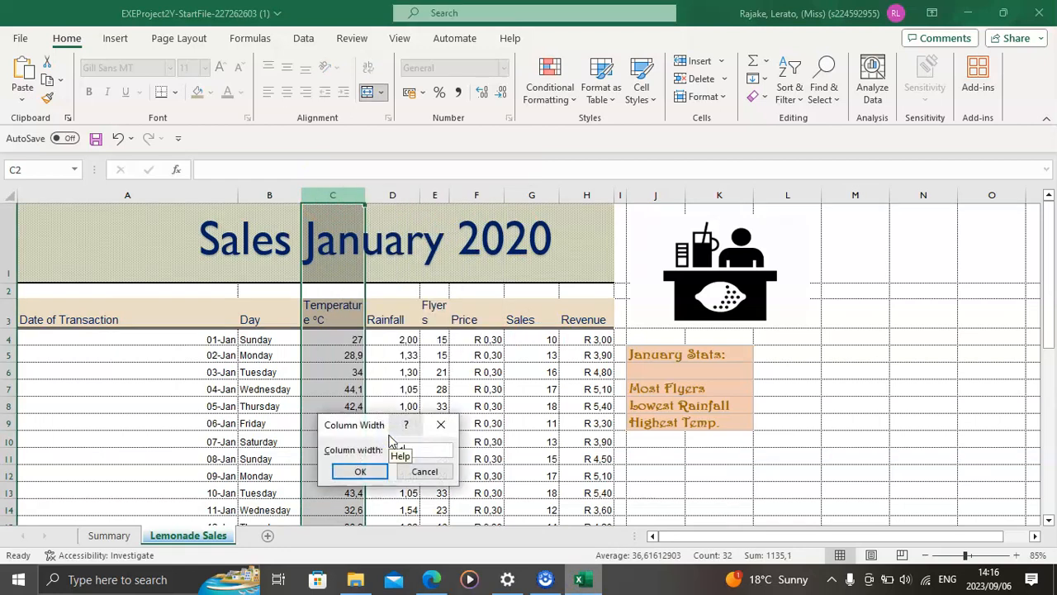
pyautogui.write('18')
pyautogui.press('Return')
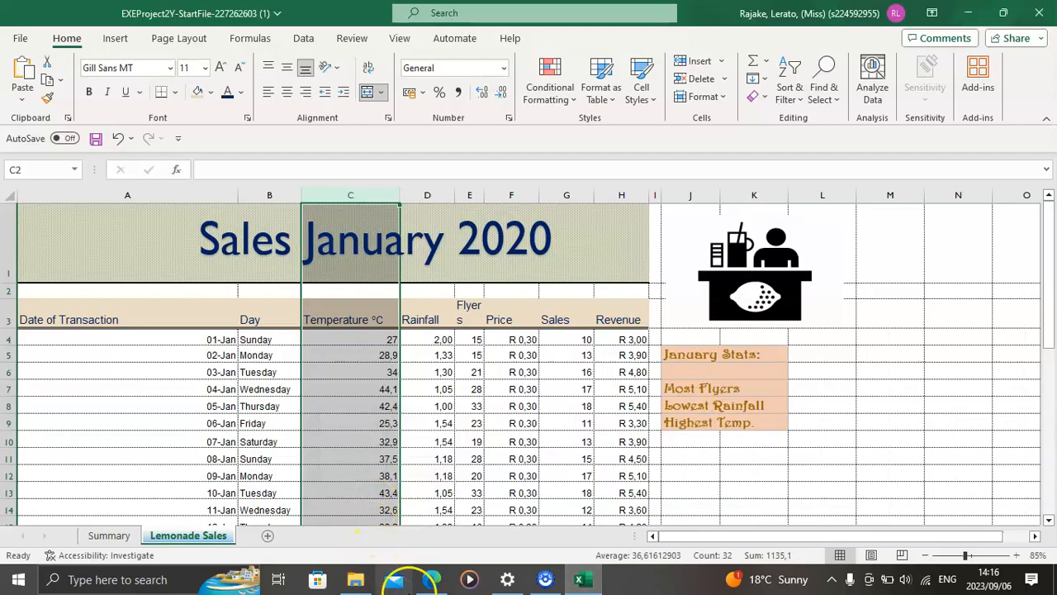
# Step: Read task 22 in the PDF instructions in Edge, and set the width of columns D to H to 15 in the Excel sheet
pyautogui.click(431, 581)
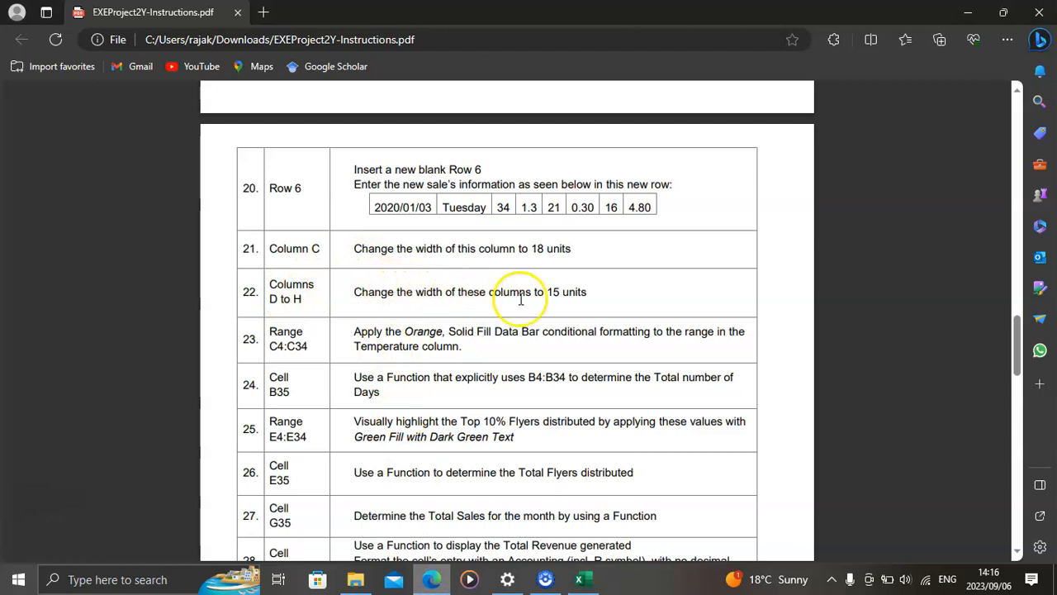
pyautogui.click(581, 580)
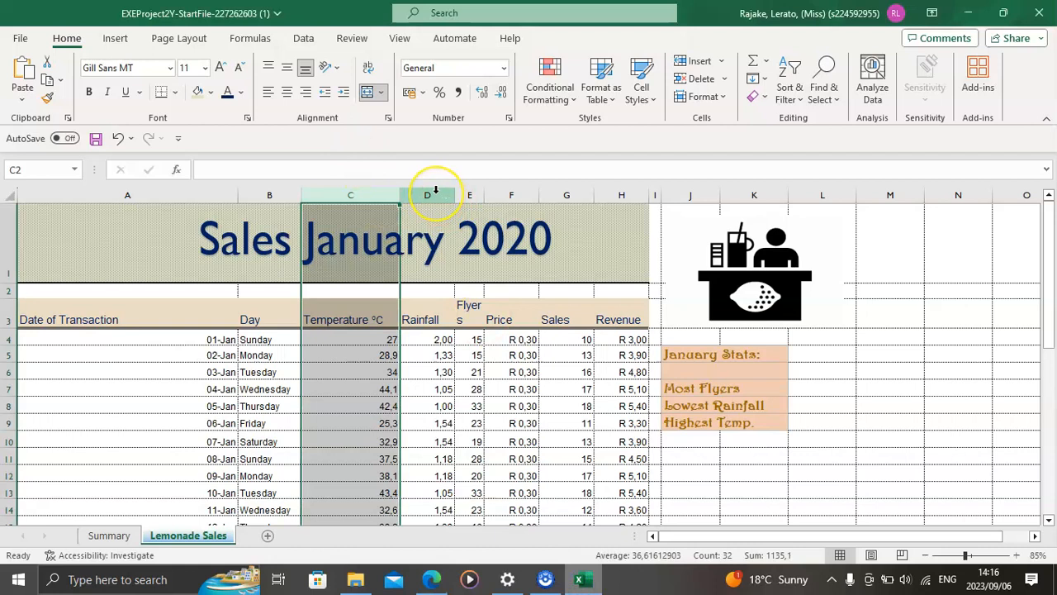
pyautogui.moveTo(436, 190); pyautogui.dragTo(622, 195)
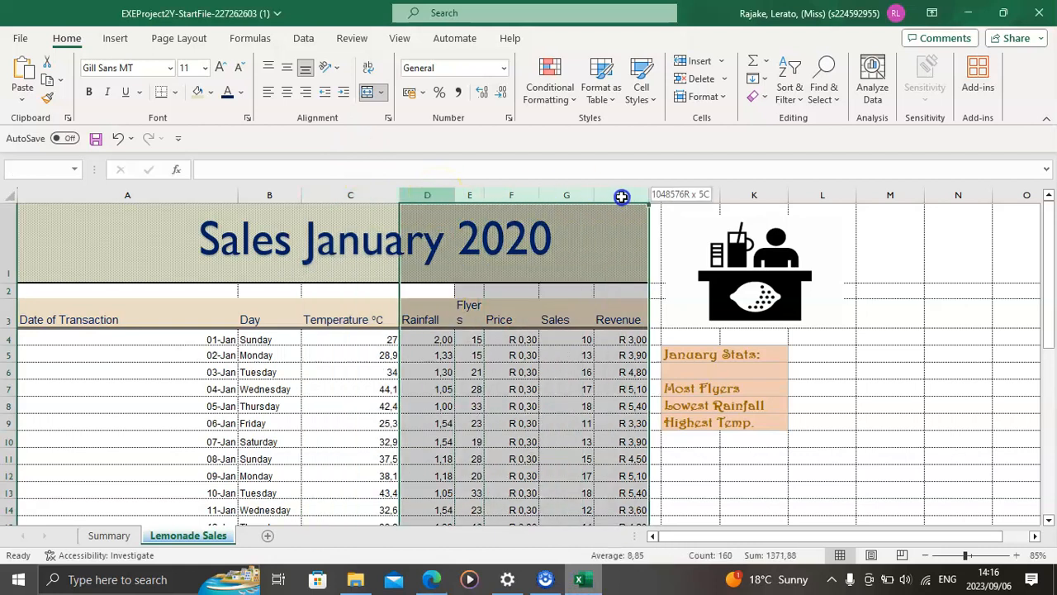
pyautogui.rightClick(576, 193)
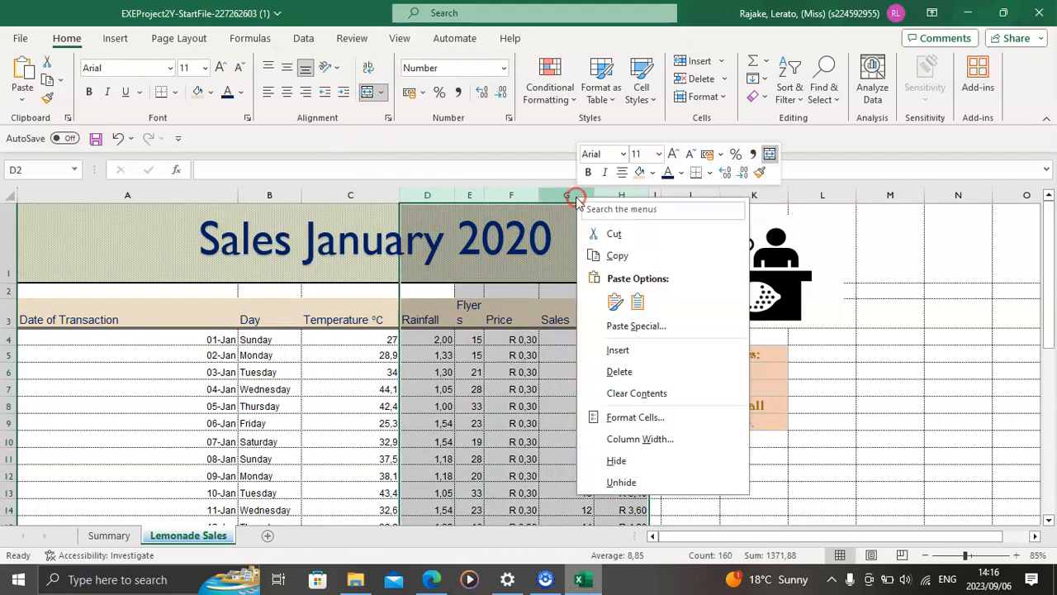
pyautogui.click(651, 438)
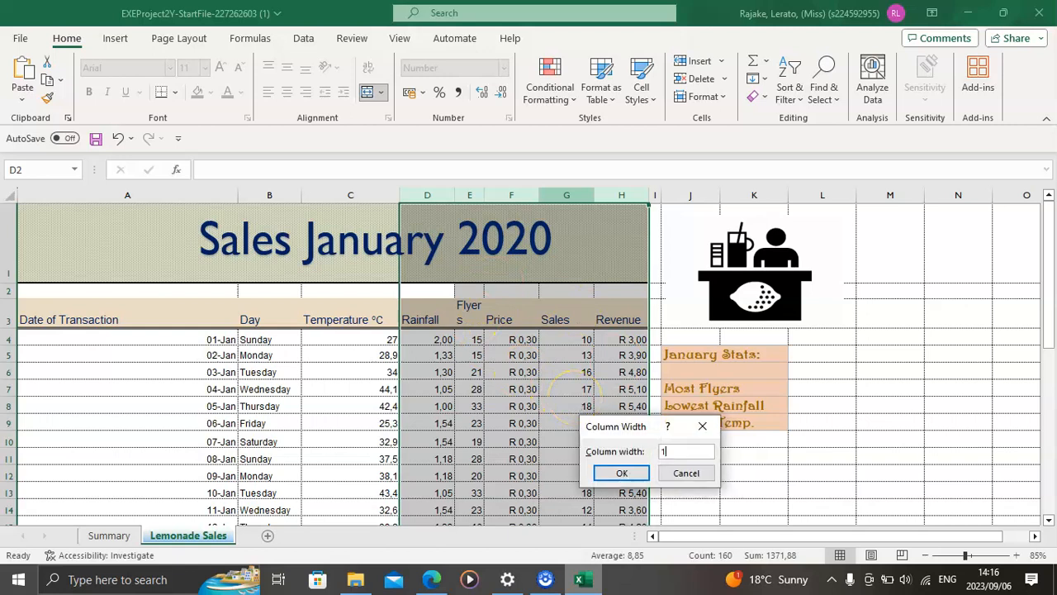
pyautogui.click(621, 473)
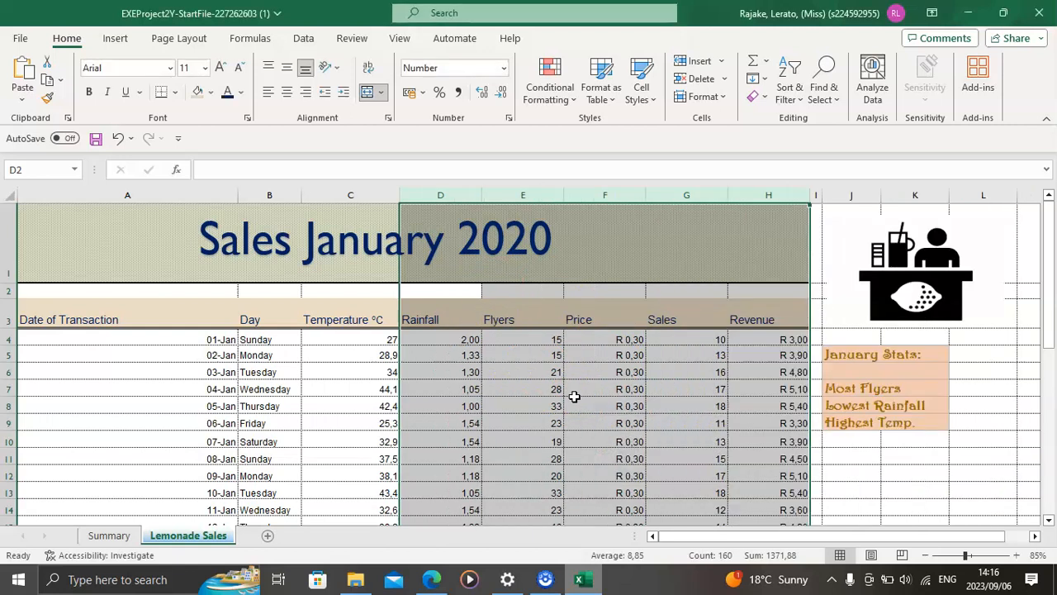
# Step: Following task 23 in the PDF instructions in Edge, apply orange Solid Fill data bar conditional formatting to the temperatures in C4:C34
pyautogui.click(431, 579)
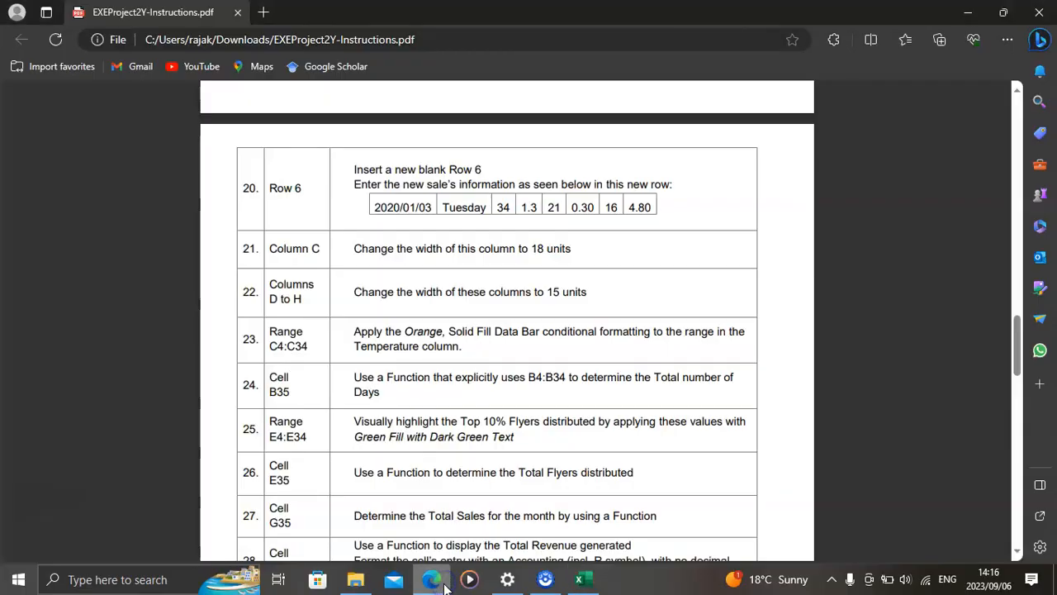
pyautogui.scroll(-1, 366, 326)
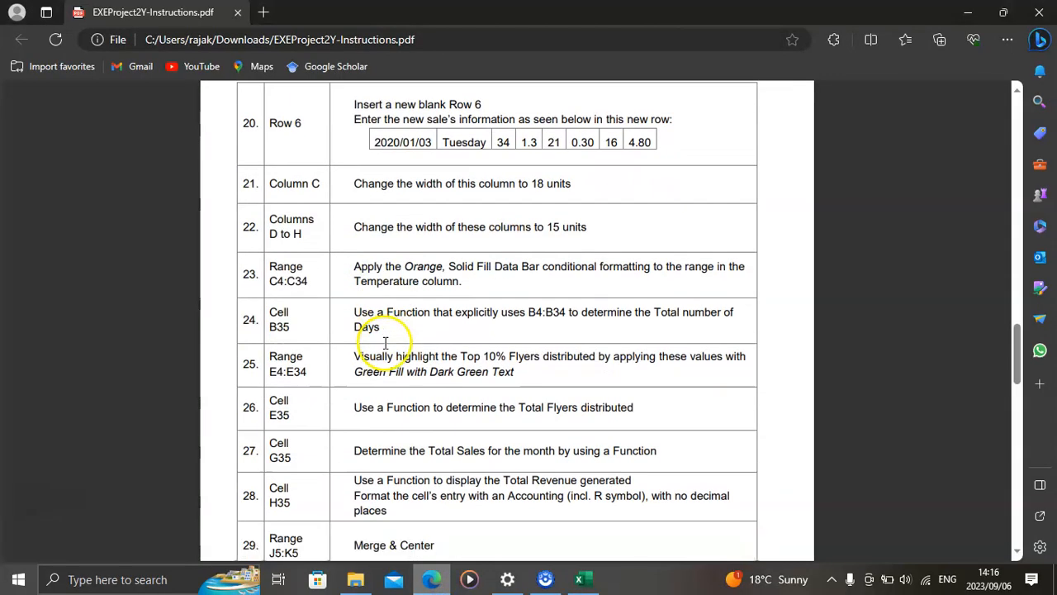
pyautogui.click(270, 284)
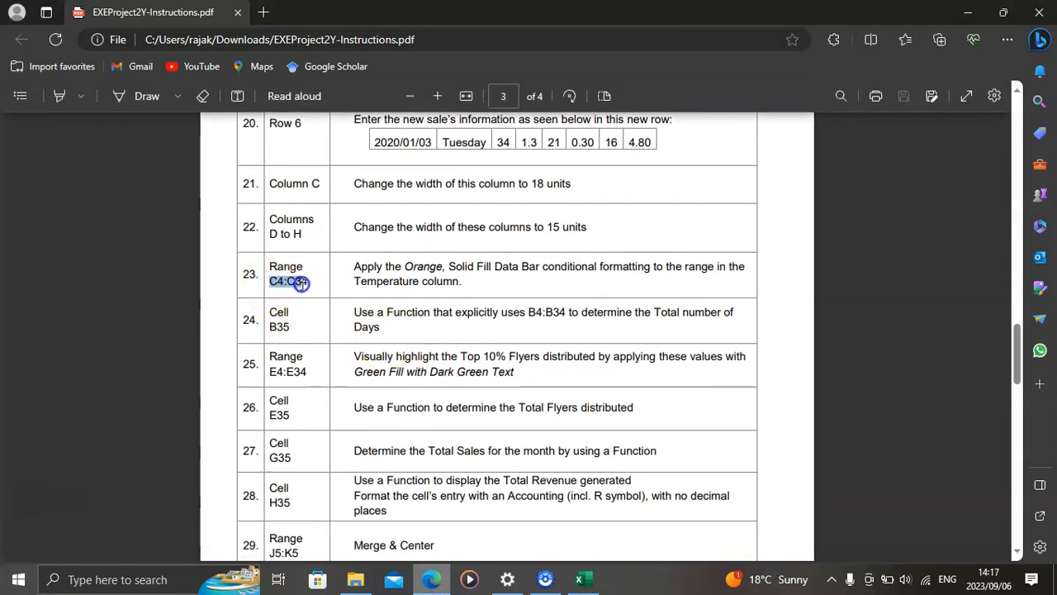
pyautogui.moveTo(307, 284); pyautogui.dragTo(309, 284)
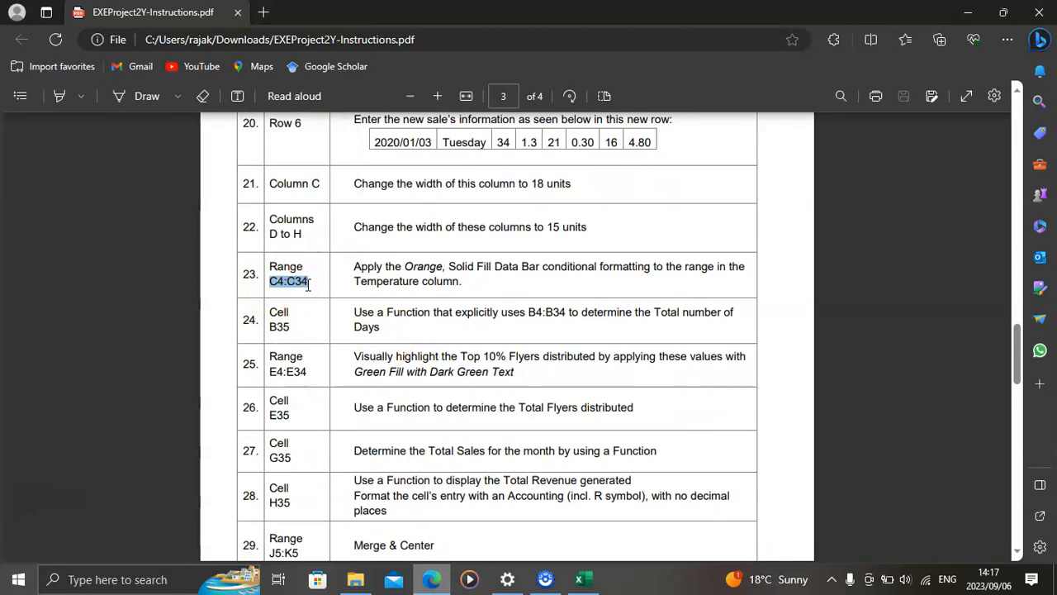
pyautogui.click(586, 582)
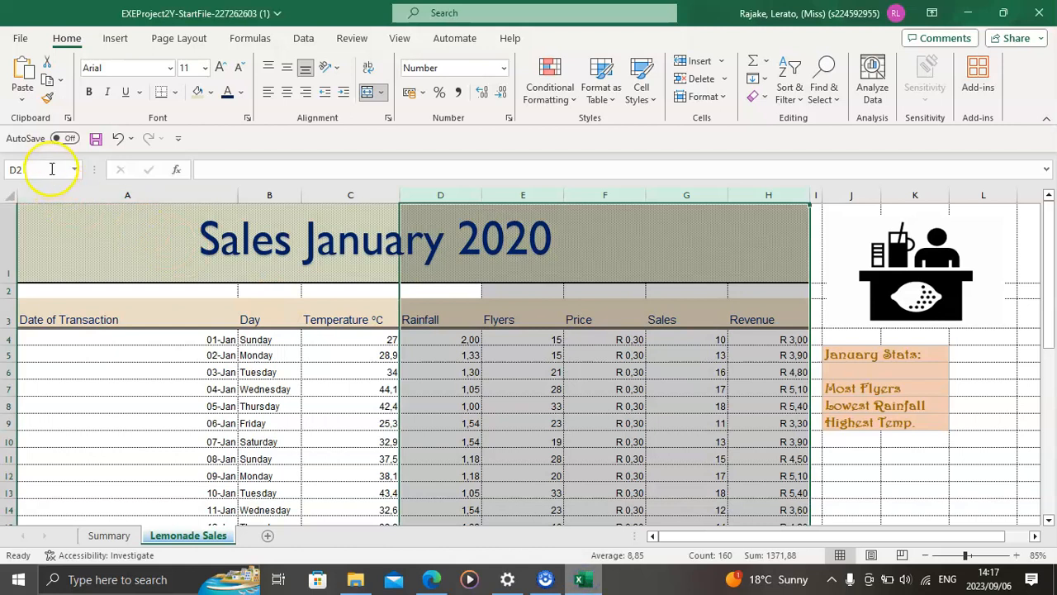
pyautogui.press('Return')
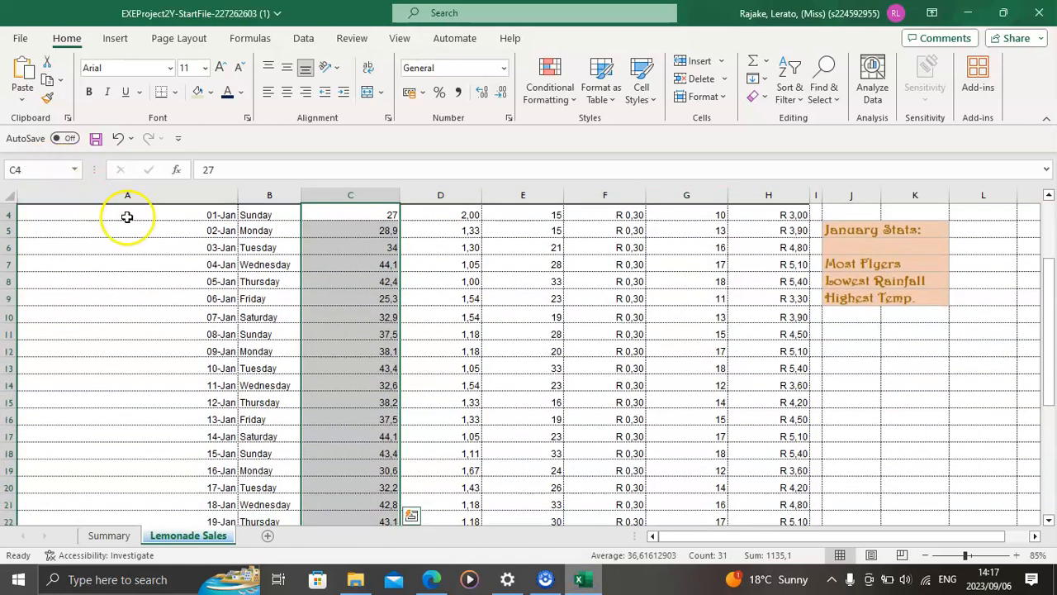
pyautogui.click(428, 580)
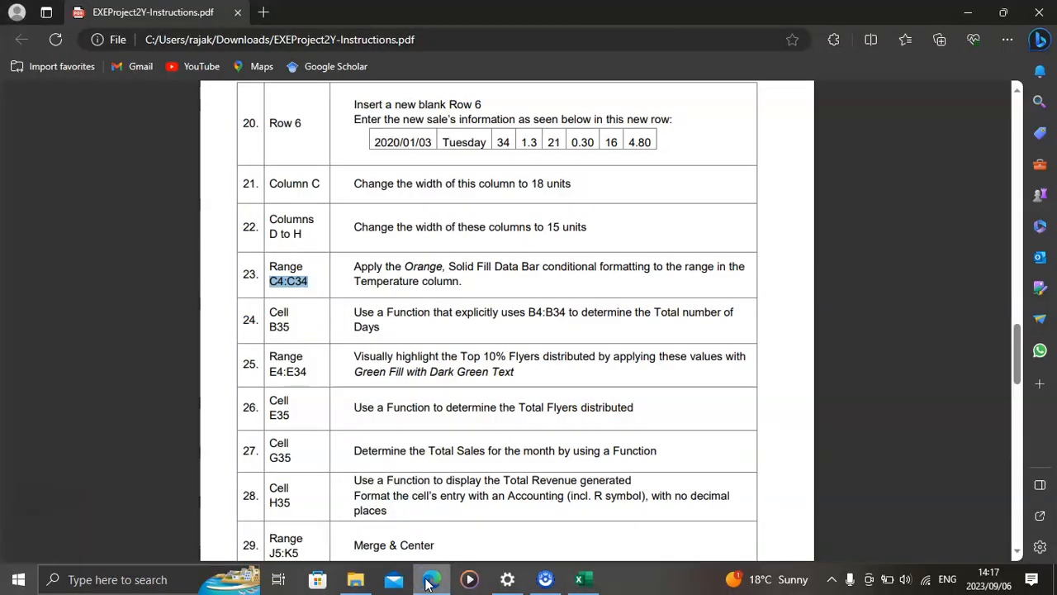
pyautogui.click(428, 582)
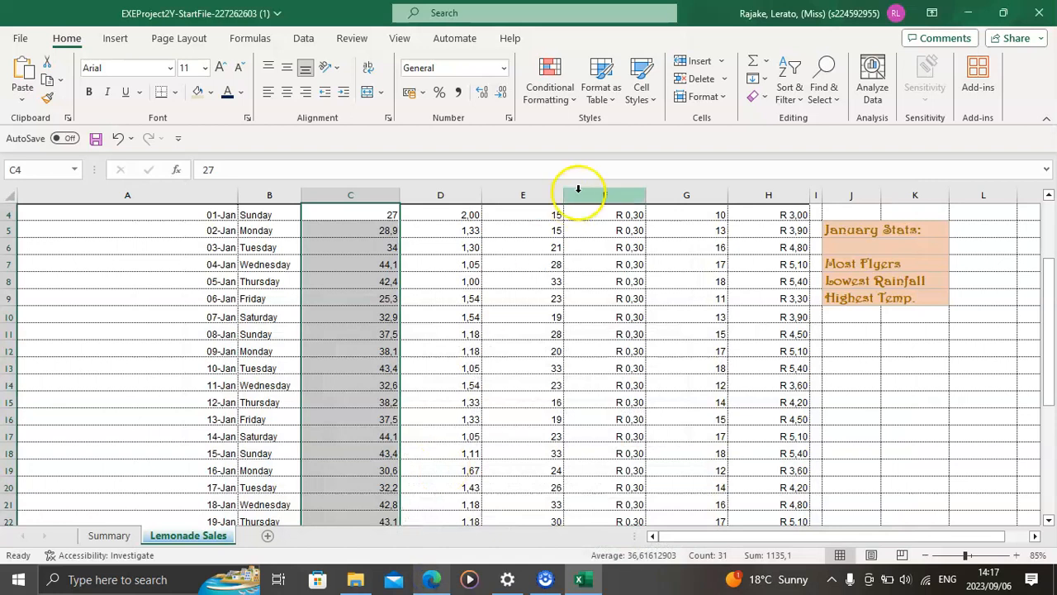
pyautogui.click(576, 101)
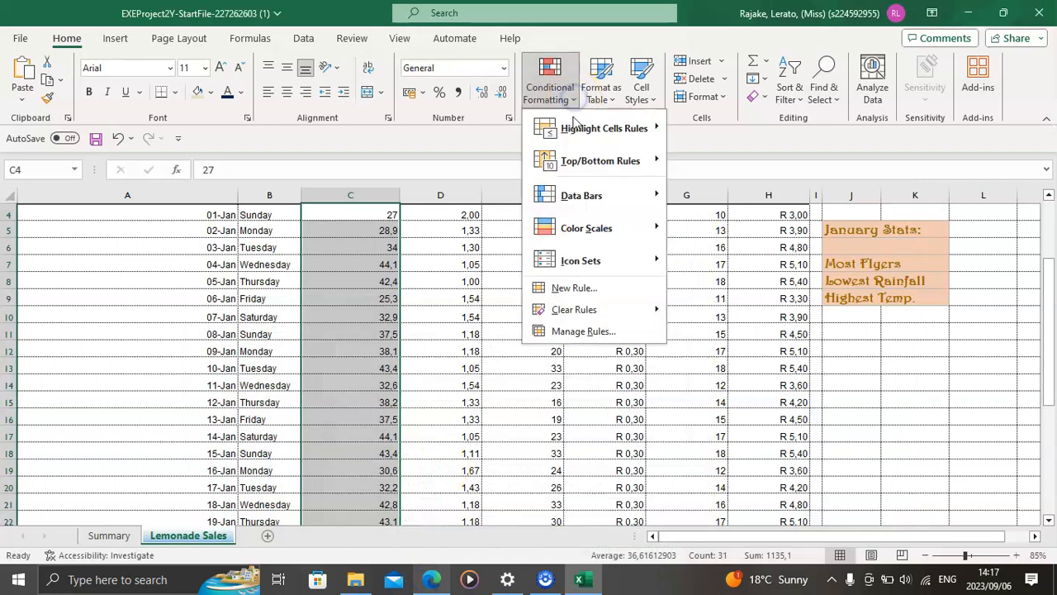
pyautogui.moveTo(582, 201)
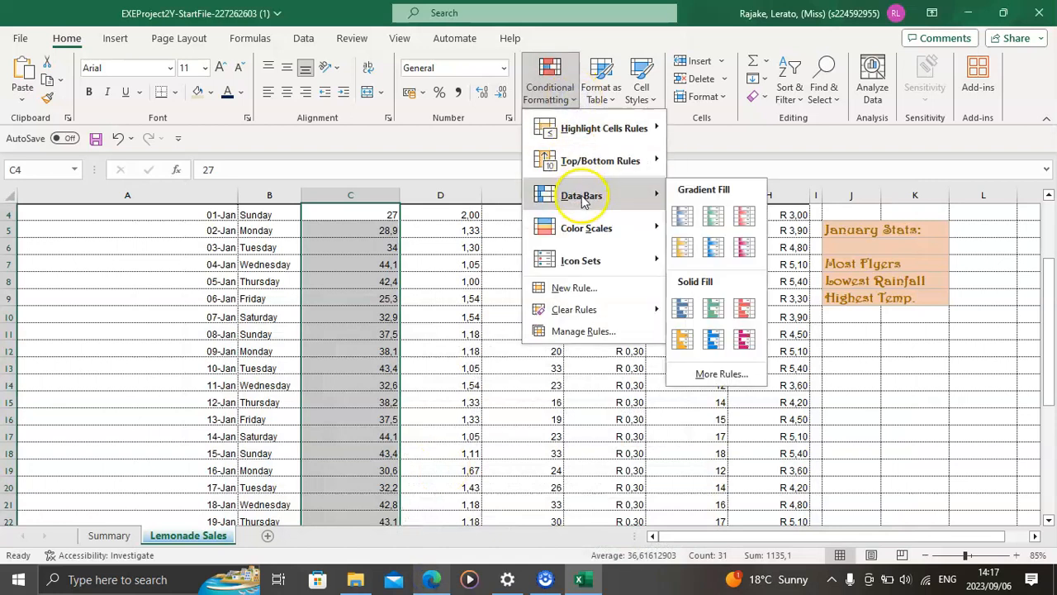
pyautogui.click(683, 339)
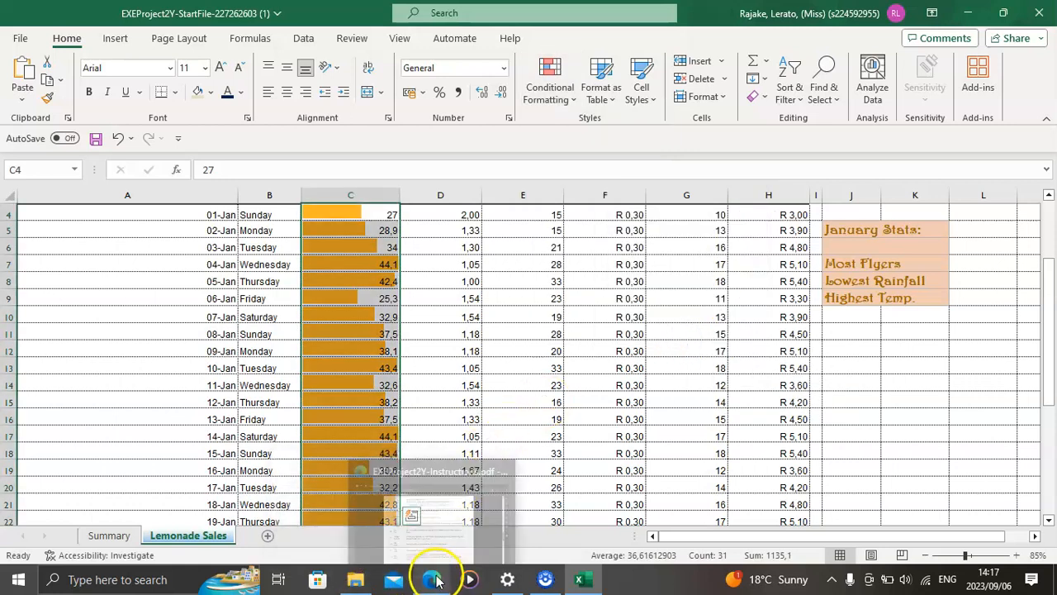
# Step: Following task 24 in the PDF instructions in Edge, enter a COUNTA function over B4:B34 in cell B35 to count the days
pyautogui.click(436, 581)
pyautogui.scroll(-2, 472, 368)
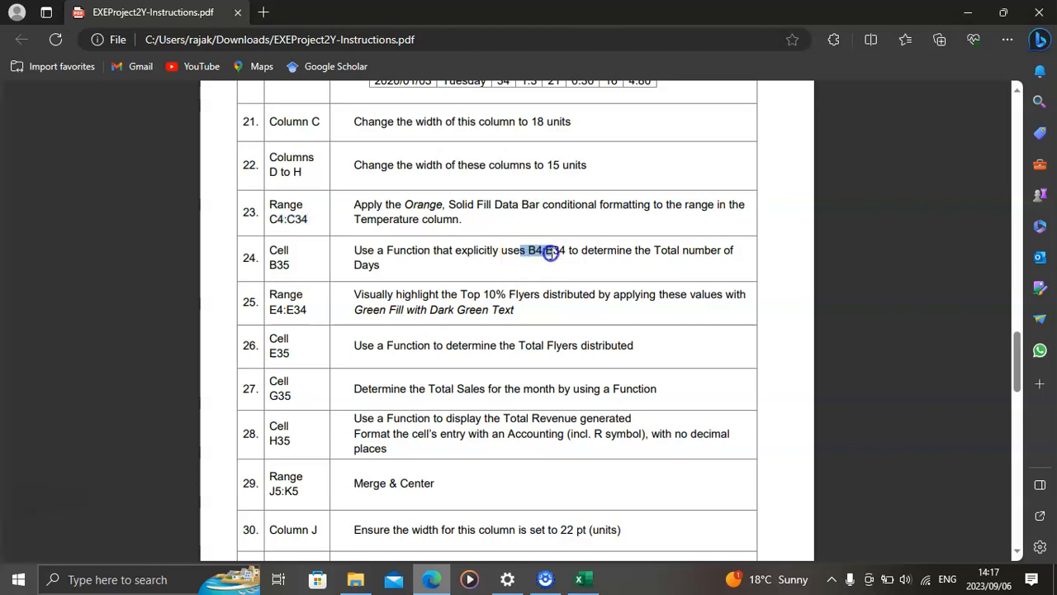
pyautogui.moveTo(549, 253); pyautogui.dragTo(560, 254)
pyautogui.click(529, 248)
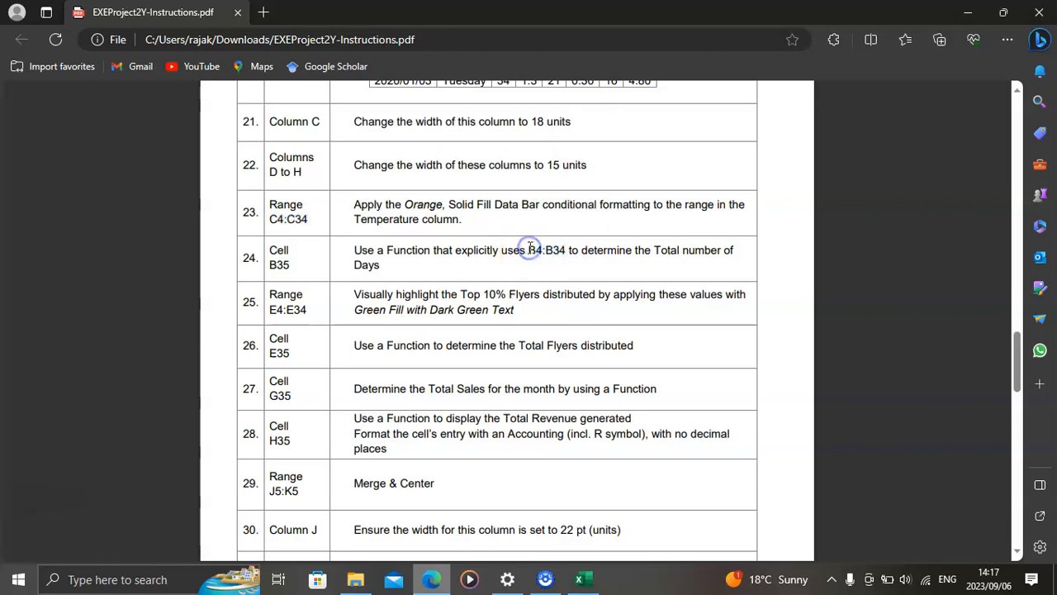
pyautogui.moveTo(562, 254); pyautogui.dragTo(565, 254)
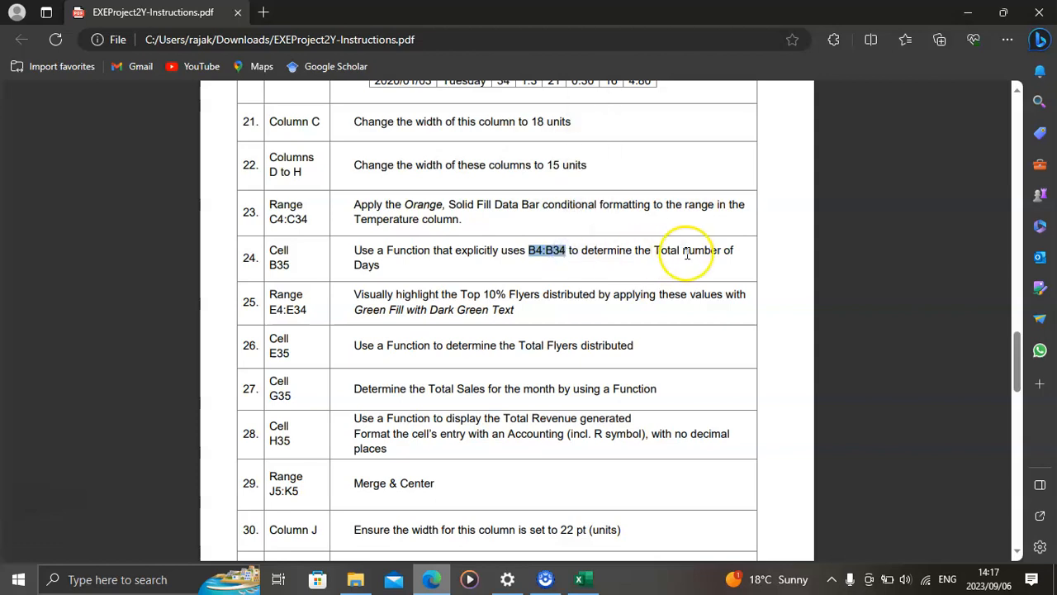
pyautogui.click(579, 579)
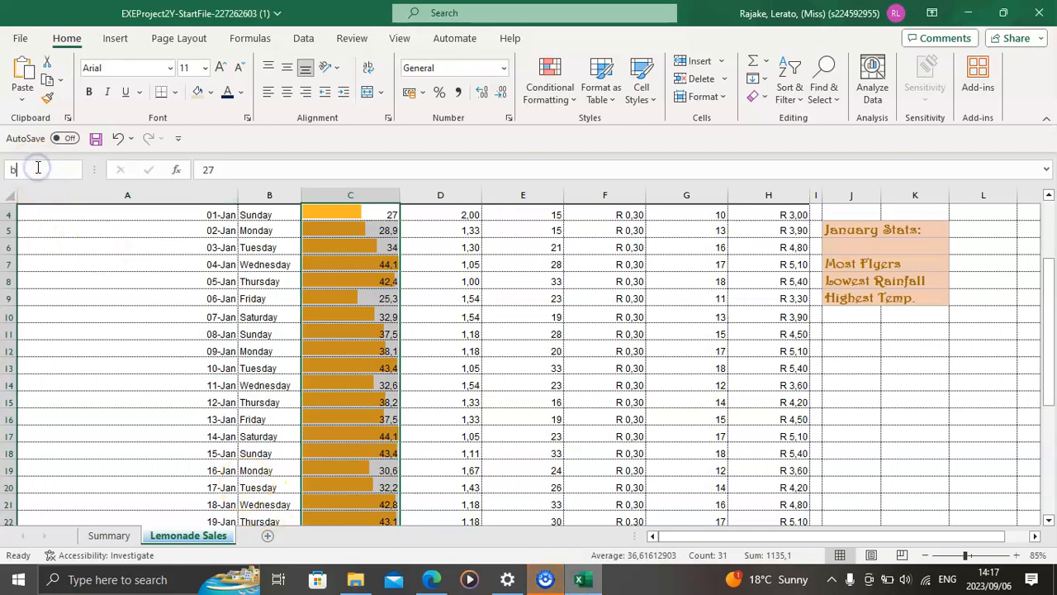
pyautogui.press('Return')
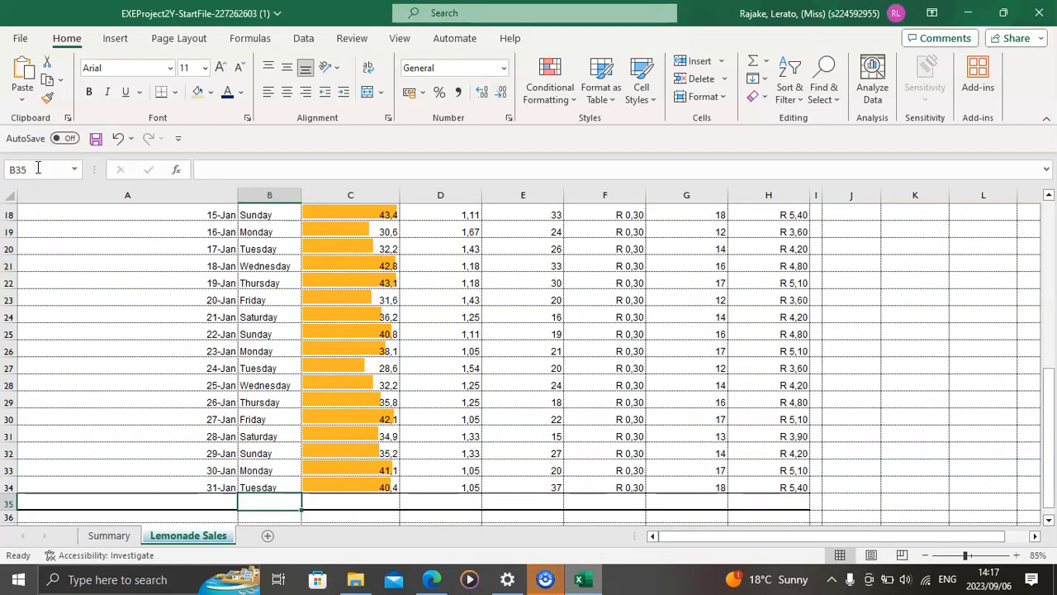
pyautogui.write('=cou')
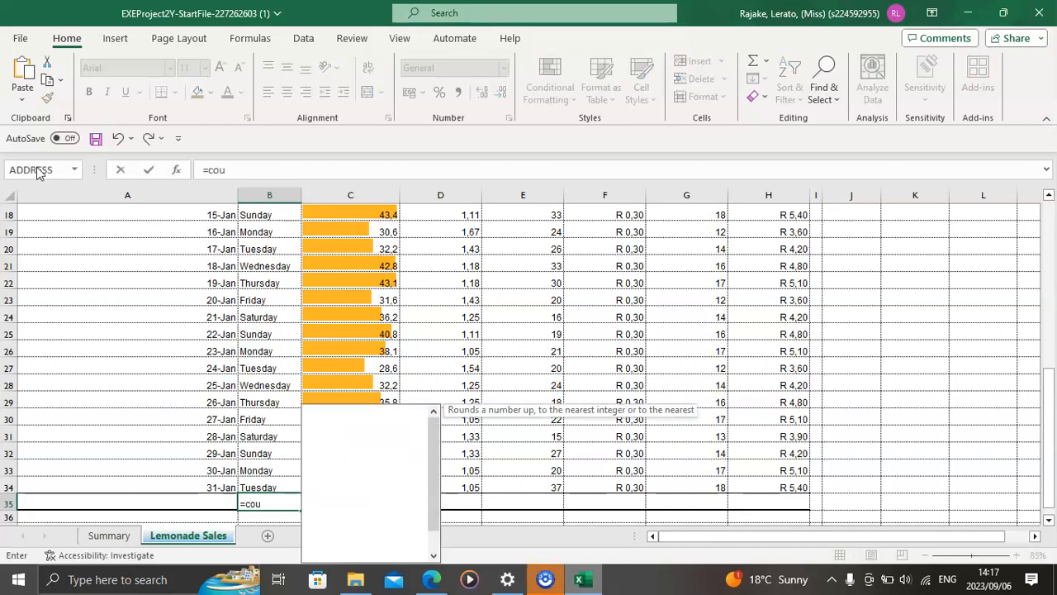
pyautogui.write('nta')
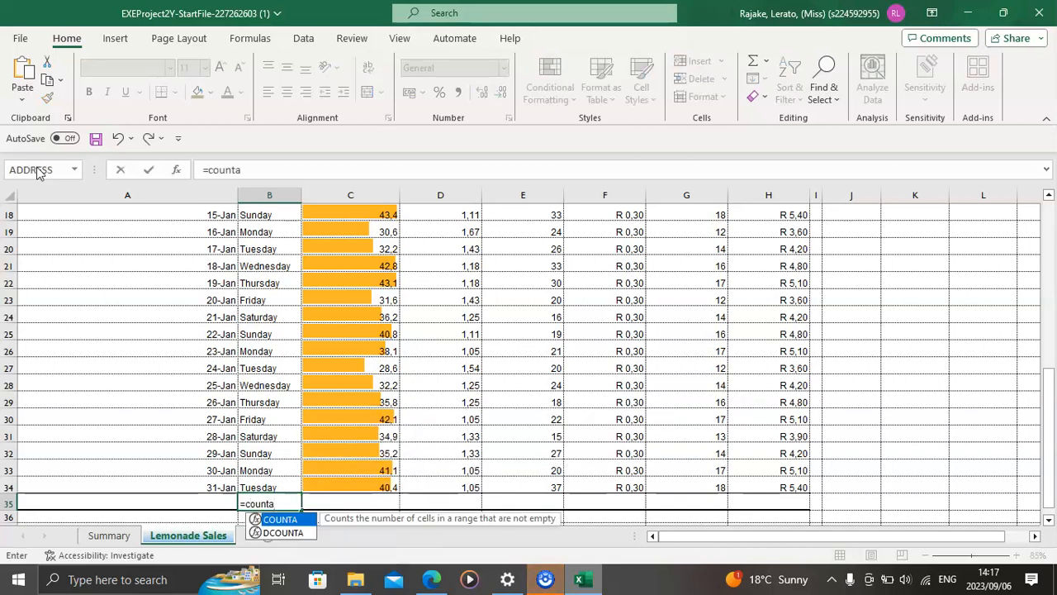
pyautogui.press('Tab')
pyautogui.press('Up')
pyautogui.hotkey('ctrl', 'shift', 'Up')
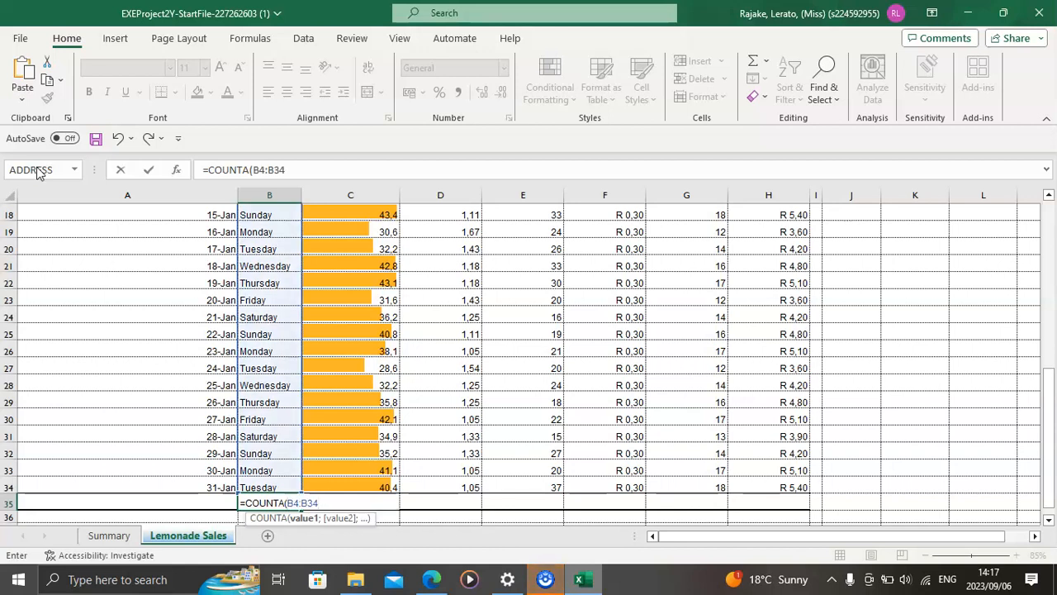
pyautogui.press('Tab')
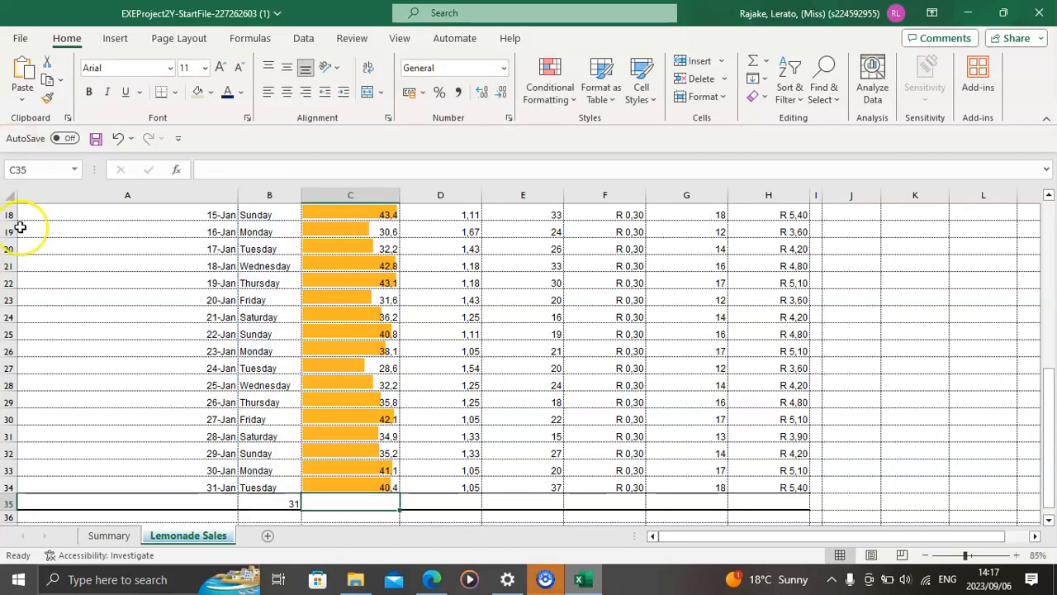
# Step: Following task 25 in the PDF instructions in Edge, highlight the top 10% of E4:E34 in Excel with Green Fill with Dark Green Text
pyautogui.click(426, 581)
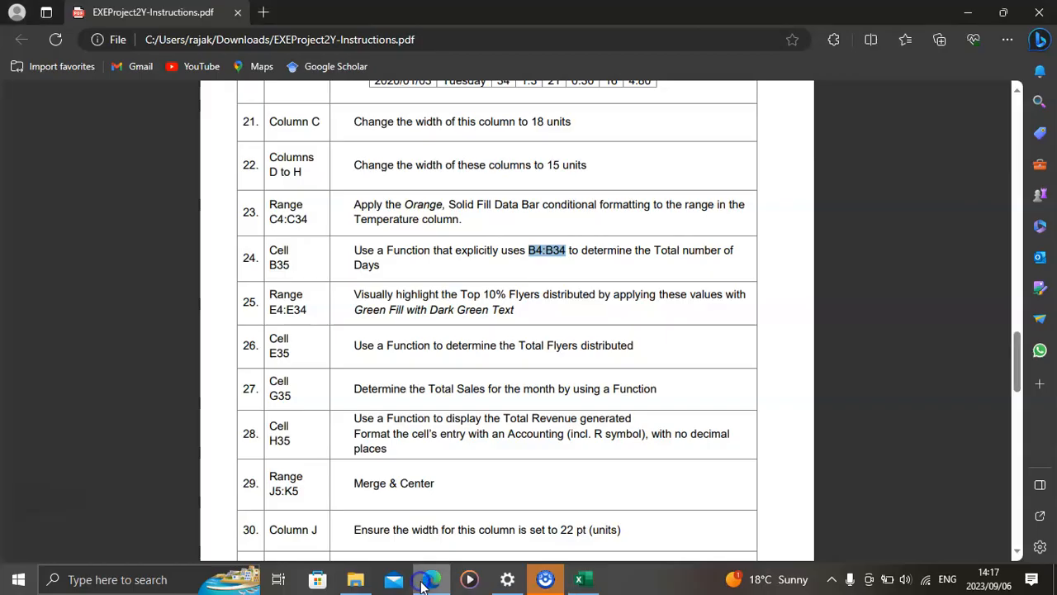
pyautogui.click(269, 310)
pyautogui.moveTo(303, 311); pyautogui.dragTo(307, 311)
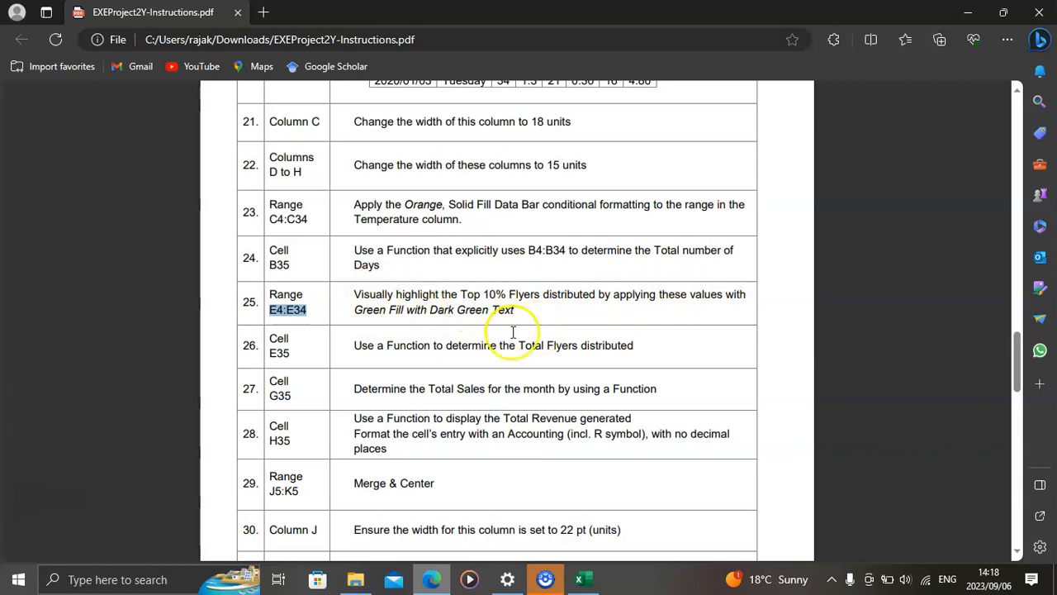
pyautogui.click(584, 581)
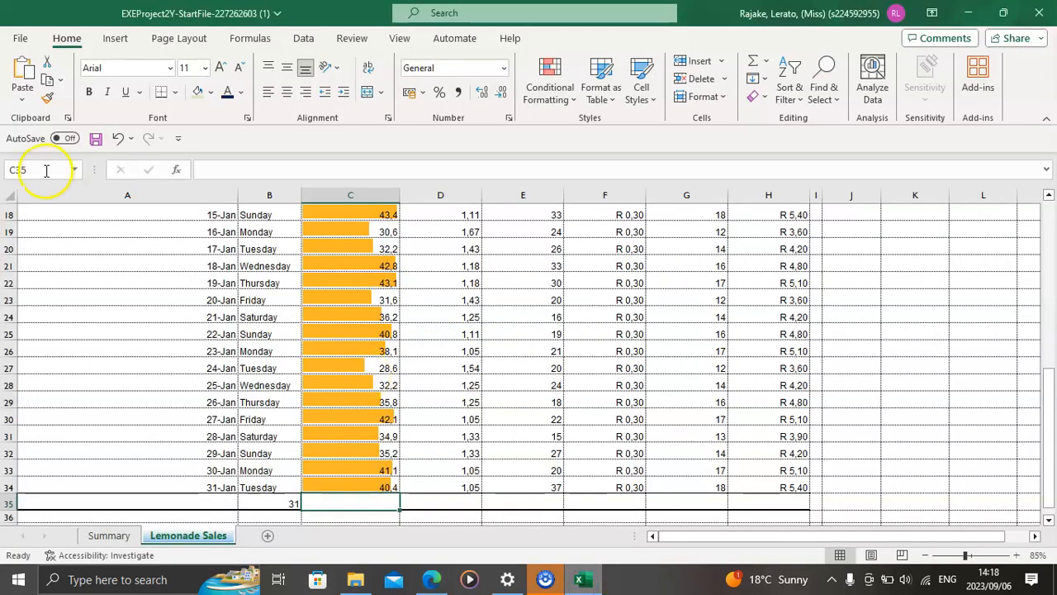
pyautogui.press('Return')
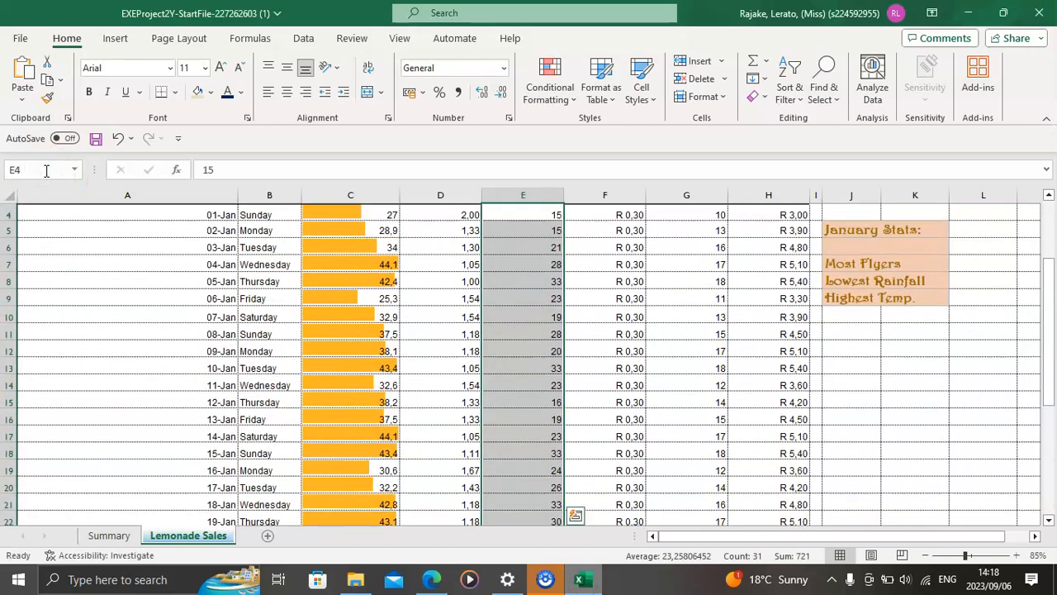
pyautogui.click(570, 106)
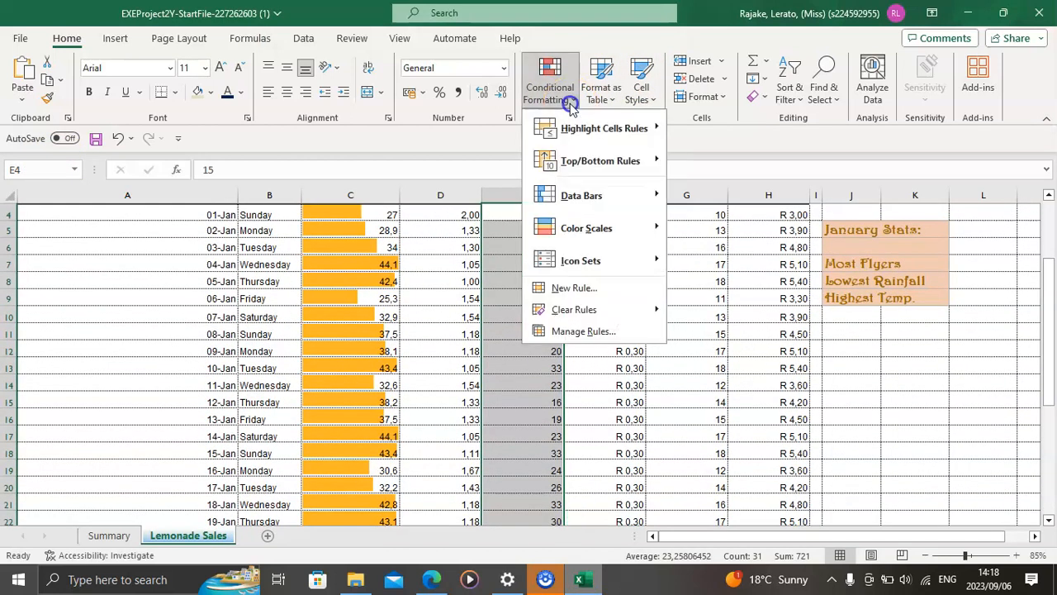
pyautogui.click(612, 158)
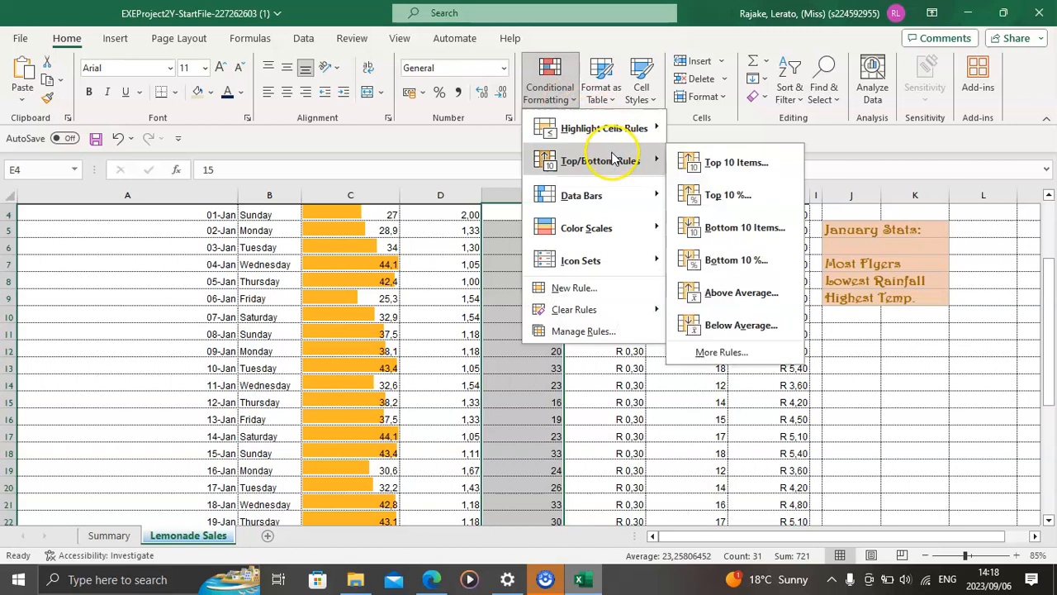
pyautogui.click(767, 195)
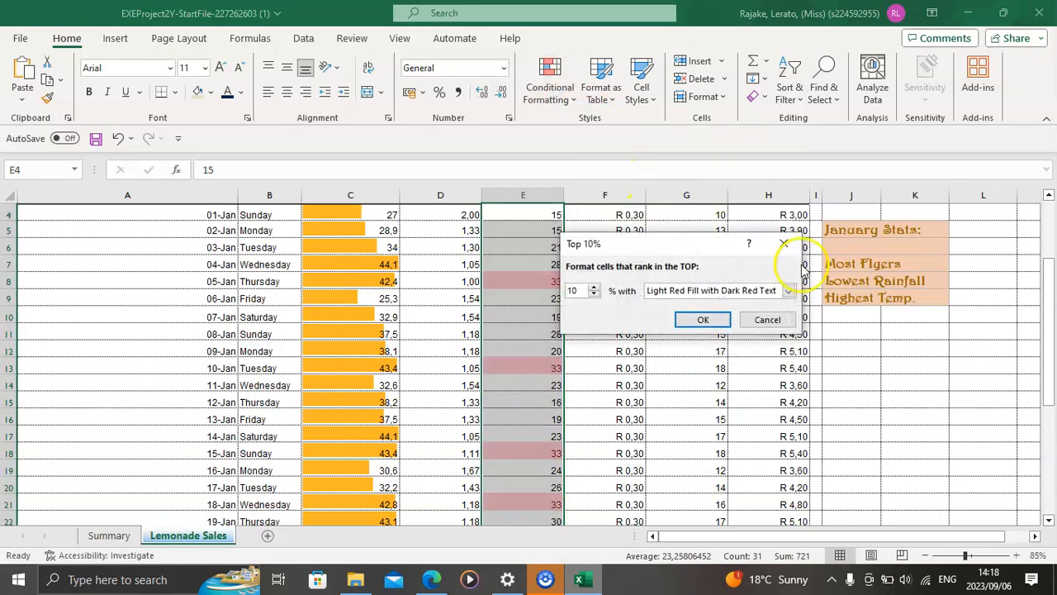
pyautogui.click(789, 292)
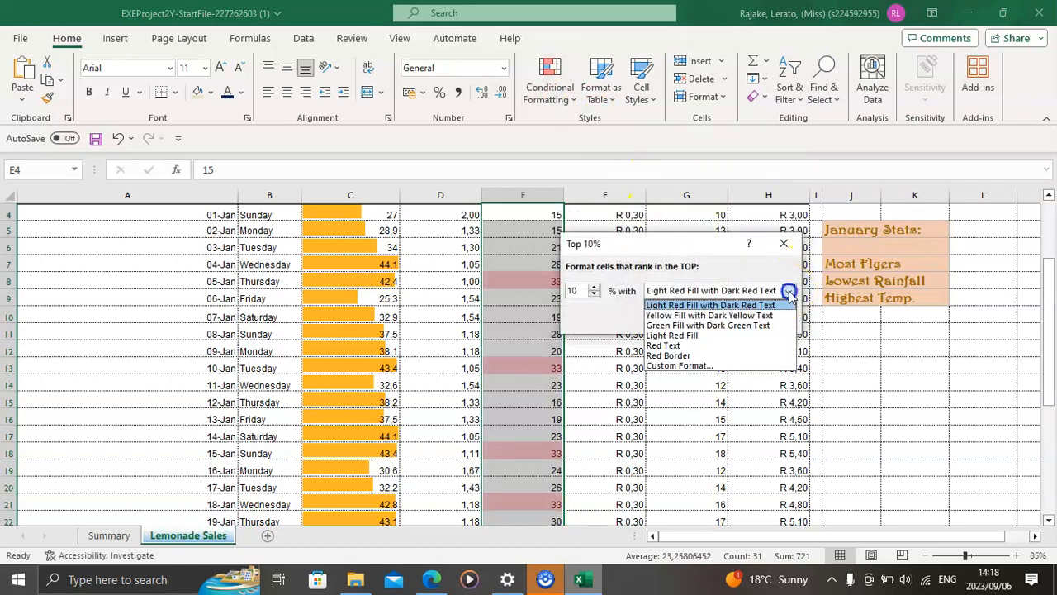
pyautogui.click(708, 326)
pyautogui.click(705, 321)
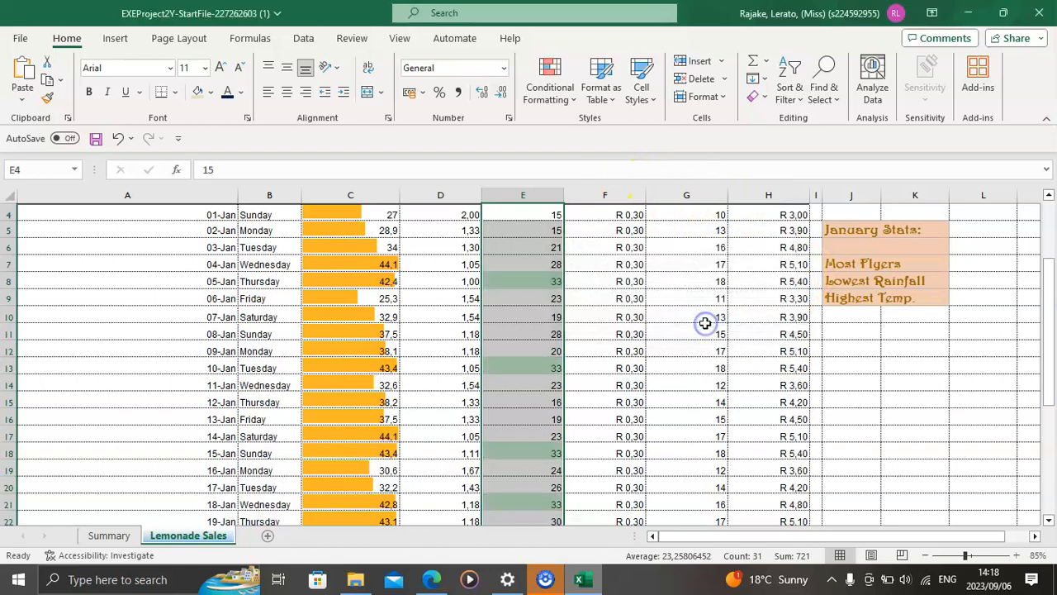
# Step: Read task 26 in the PDF instructions in Edge, and enter a SUM function in cell E35 of the Excel sheet to total the flyers
pyautogui.click(431, 580)
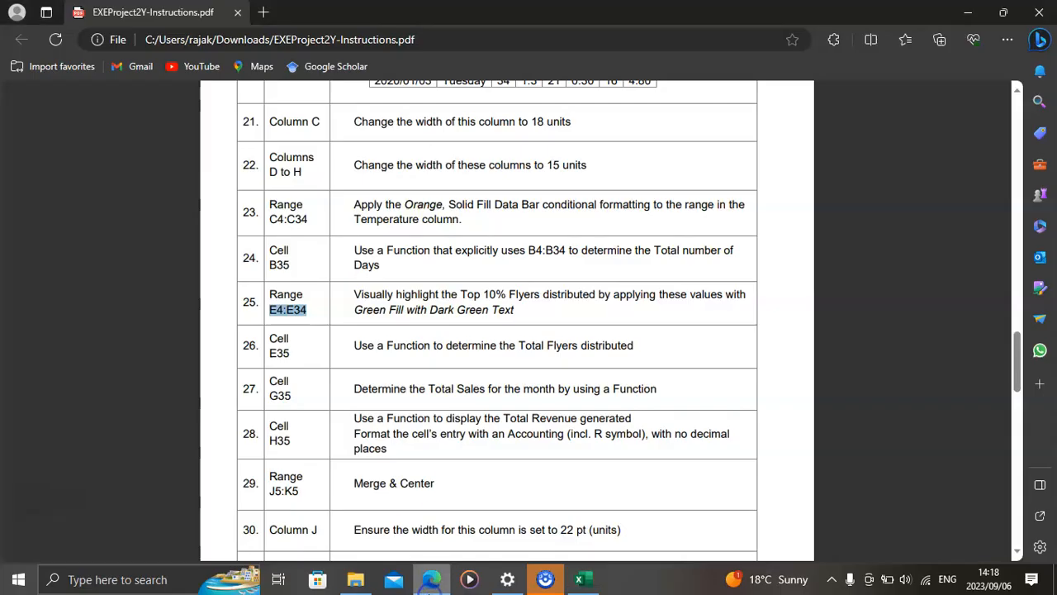
pyautogui.scroll(-1, 392, 407)
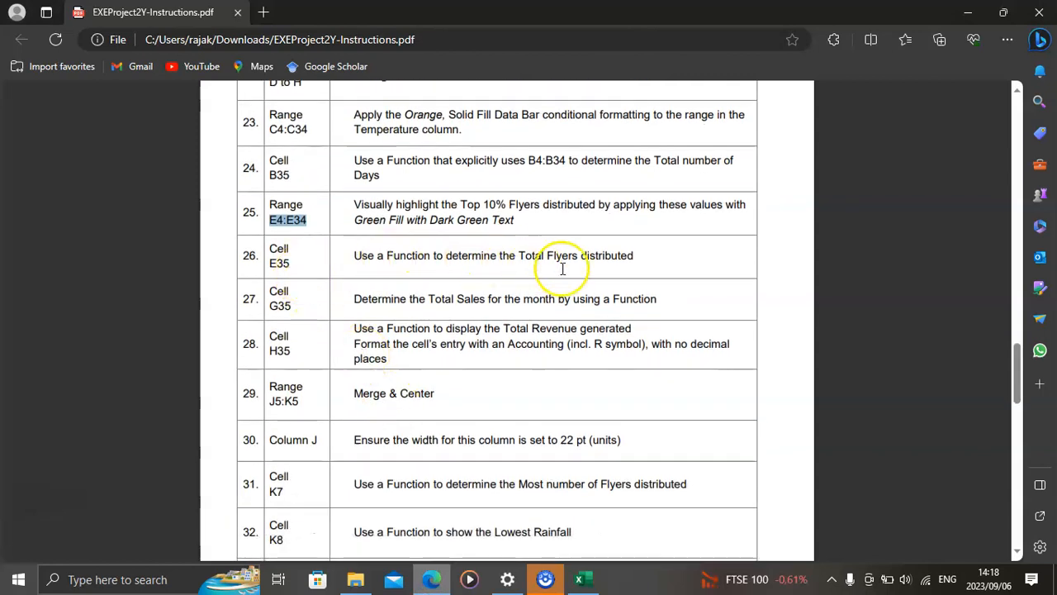
pyautogui.click(582, 578)
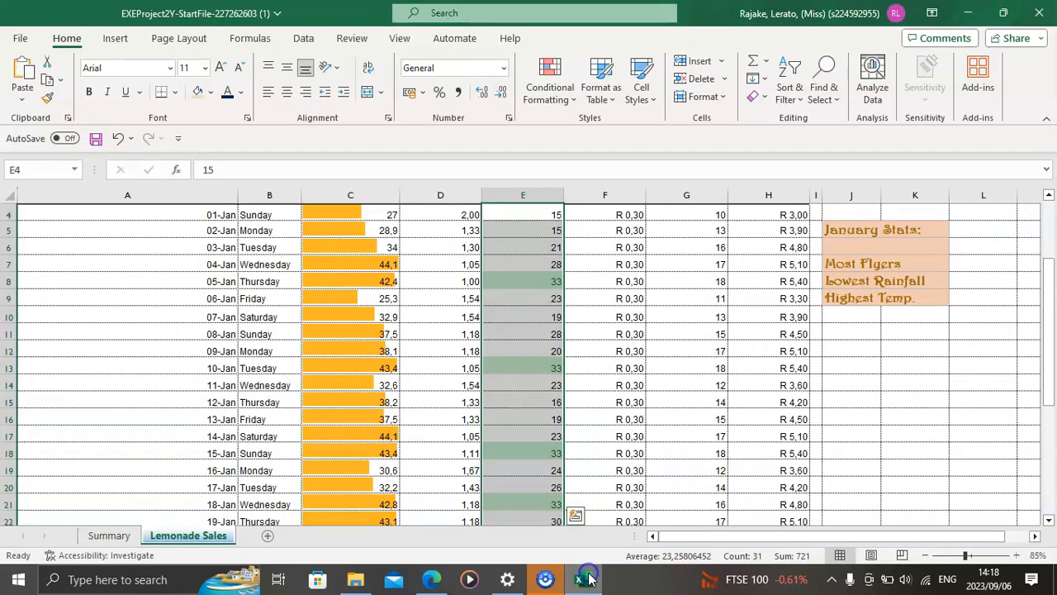
pyautogui.click(45, 170)
pyautogui.write('e35')
pyautogui.press('Return')
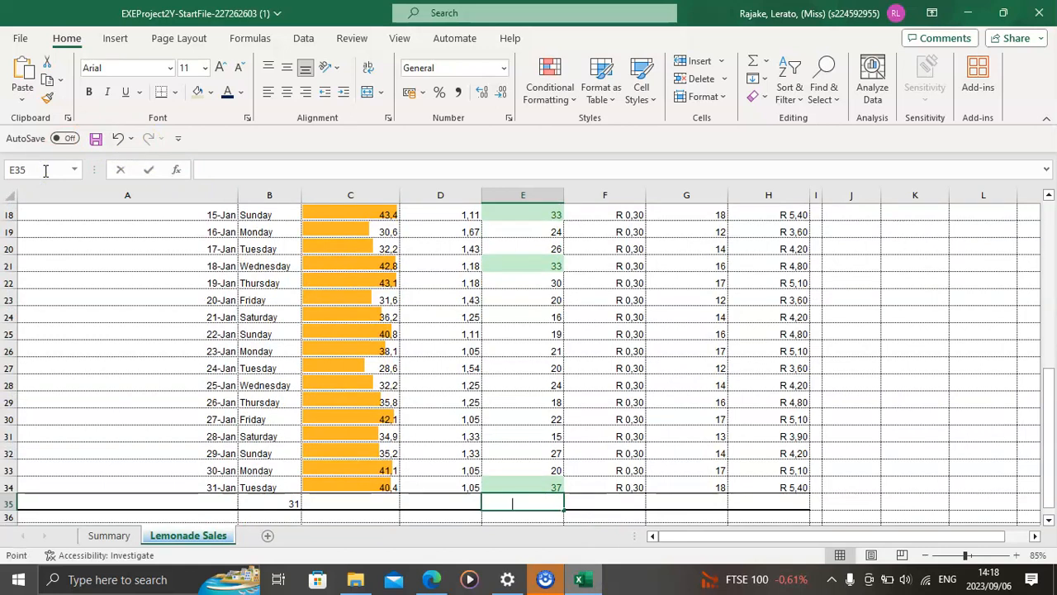
pyautogui.hotkey('alt', '=')
pyautogui.press('Tab')
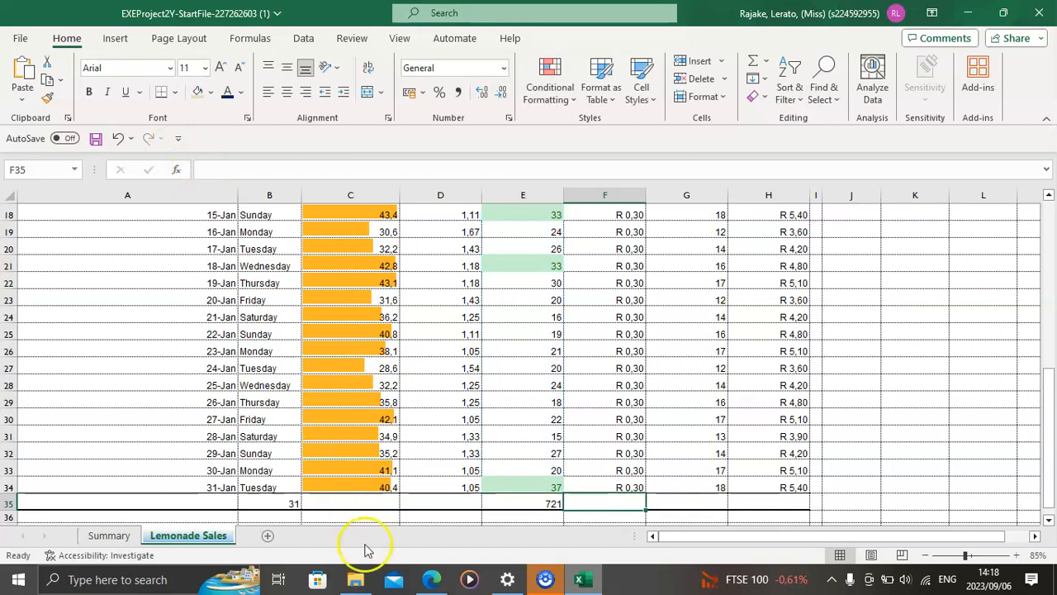
# Step: Read task 27 in the PDF instructions in Edge, and total the monthly sales in Excel cell G35 with a SUM function over G4:G34
pyautogui.click(431, 581)
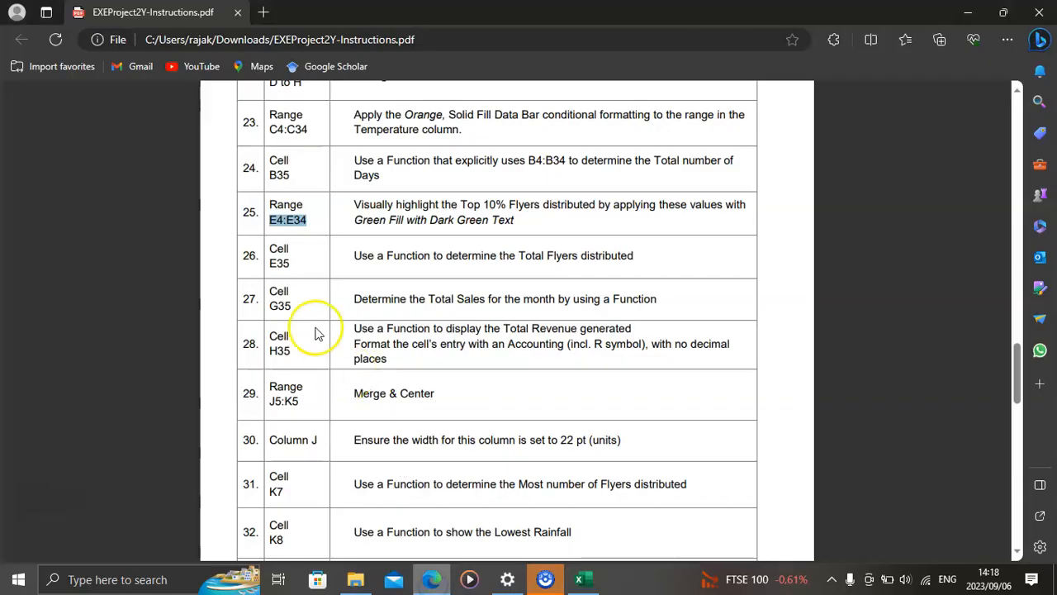
pyautogui.click(281, 305)
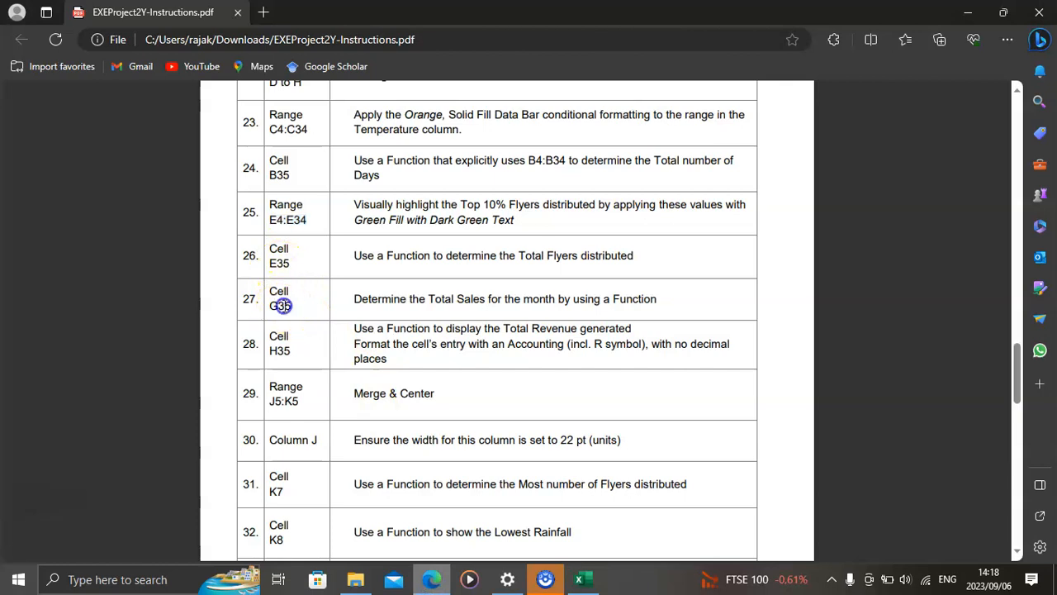
pyautogui.scroll(-1, 282, 306)
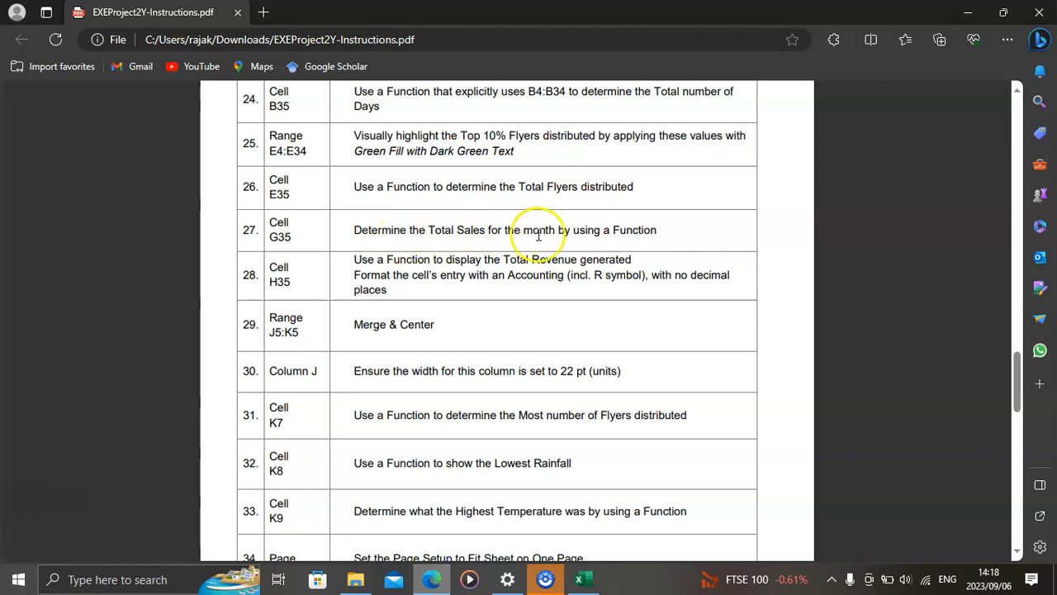
pyautogui.click(579, 579)
pyautogui.press('Tab')
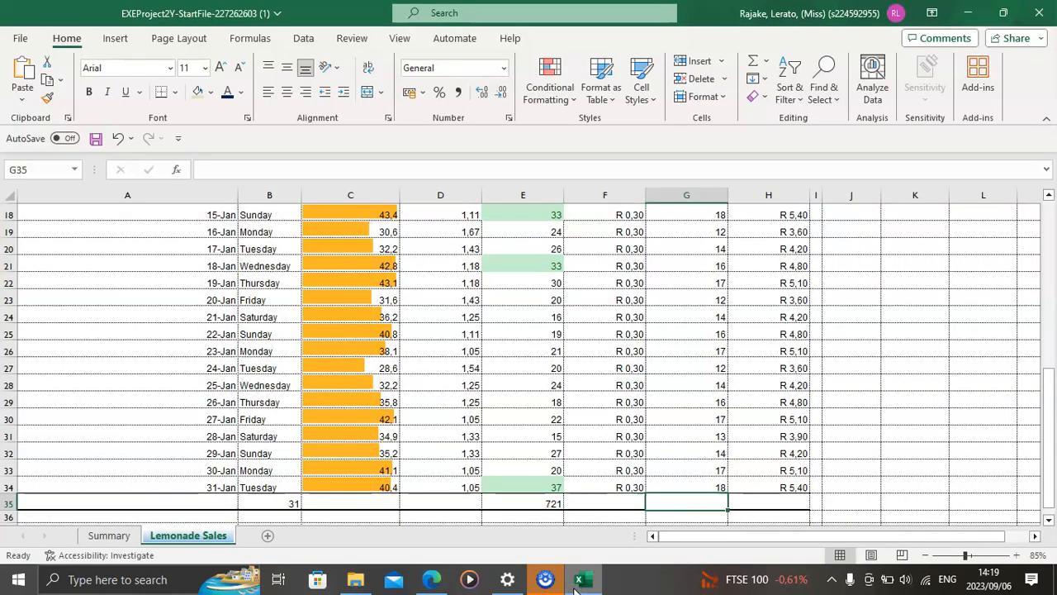
pyautogui.hotkey('alt', '=')
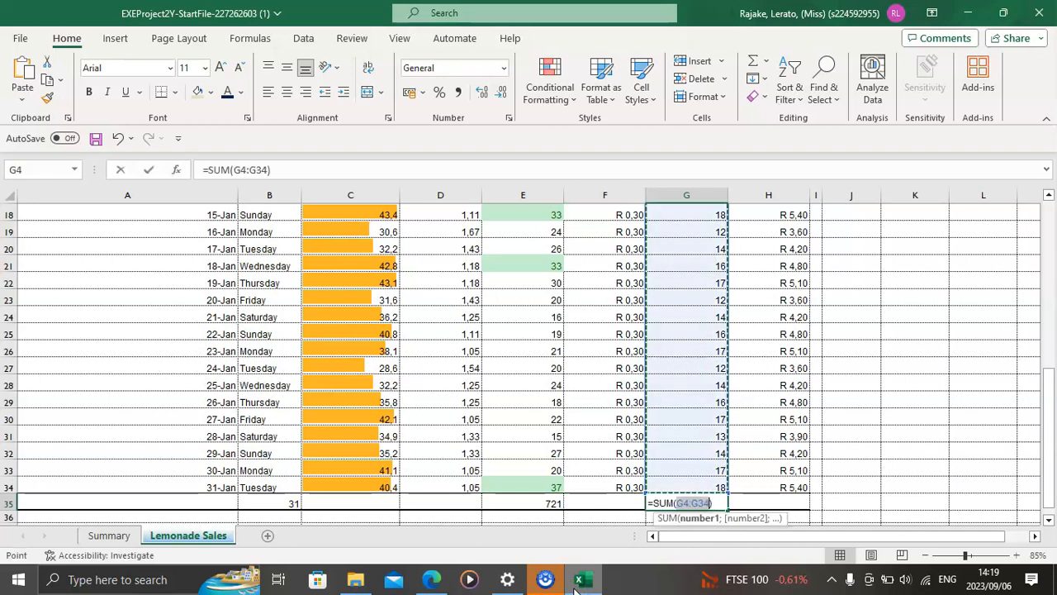
pyautogui.press('Tab')
pyautogui.press('Tab')
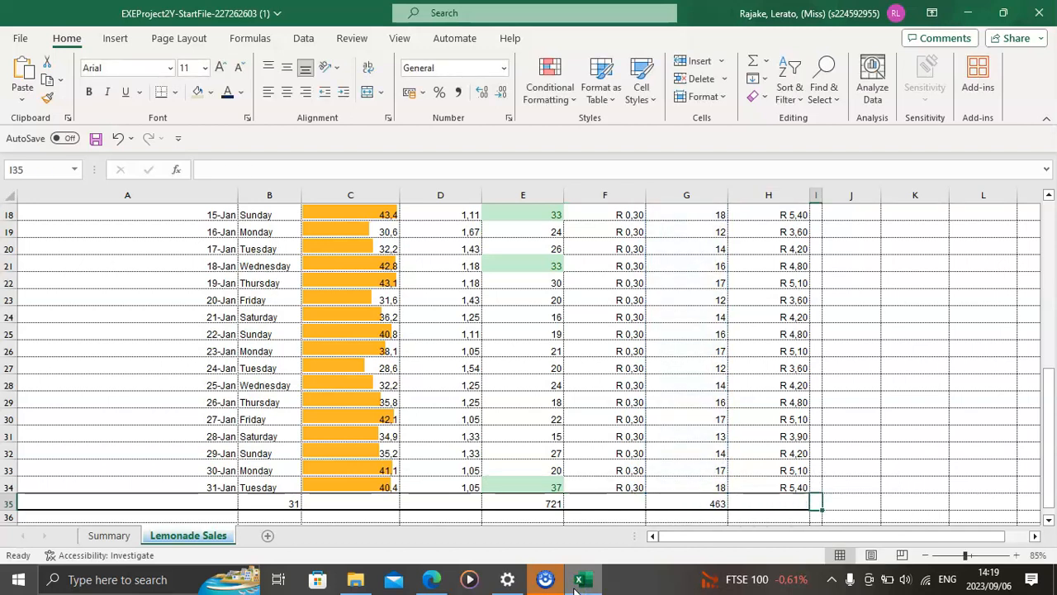
pyautogui.hotkey('shift', 'Tab')
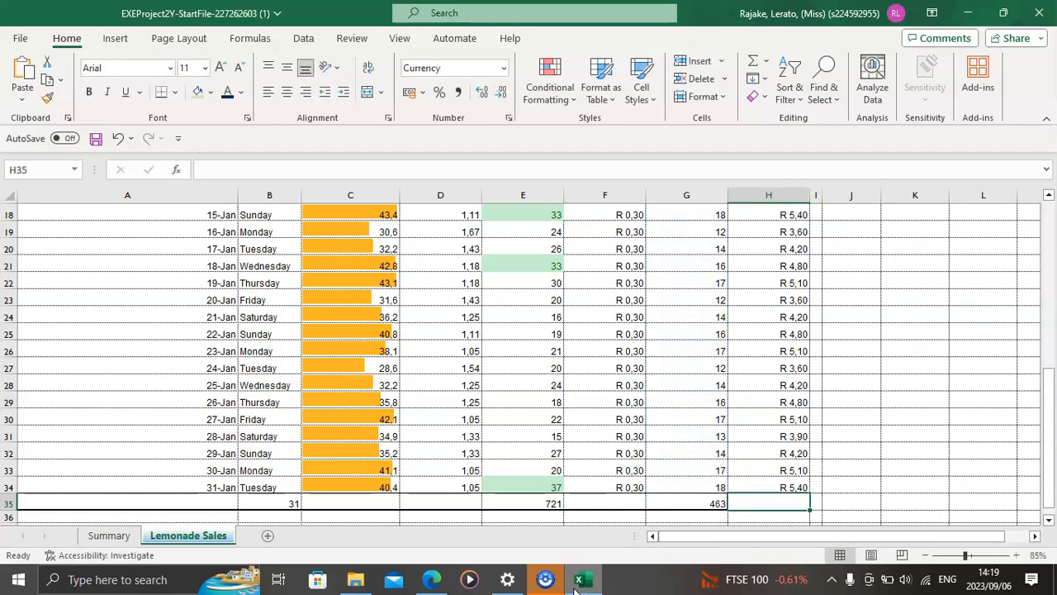
# Step: Read task 28 in the PDF instructions in Edge, and total the revenue in Excel cell H35 with a SUM function over H4:H34
pyautogui.click(432, 579)
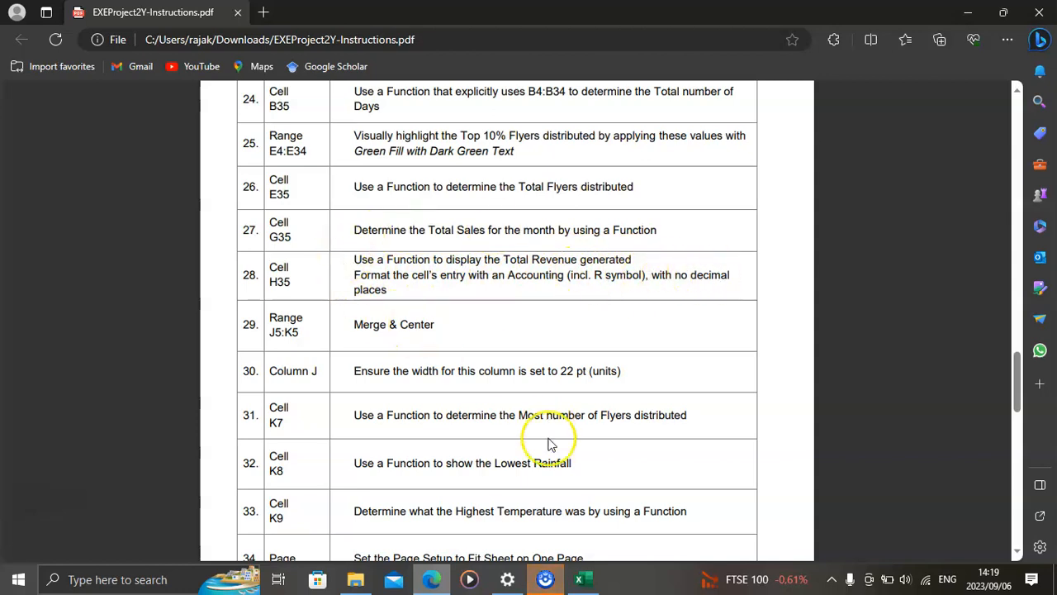
pyautogui.click(581, 579)
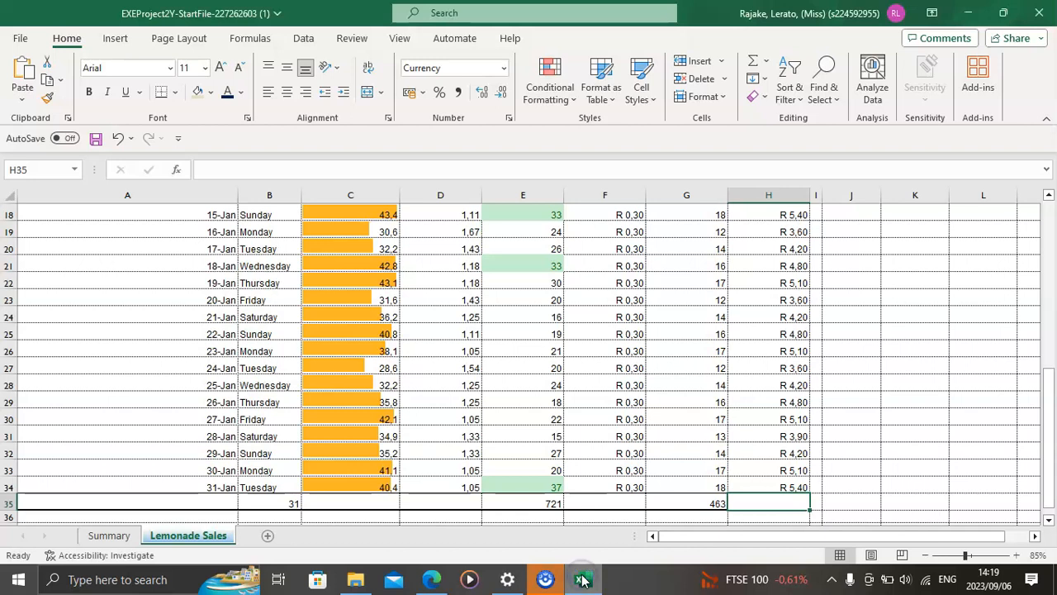
pyautogui.write('=')
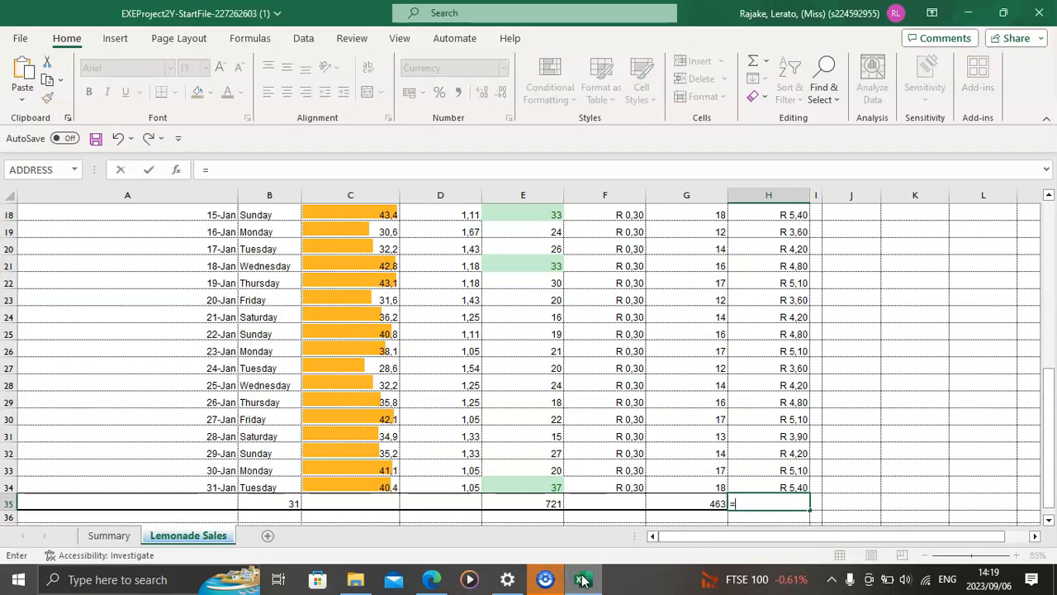
pyautogui.press('Escape')
pyautogui.press('Escape')
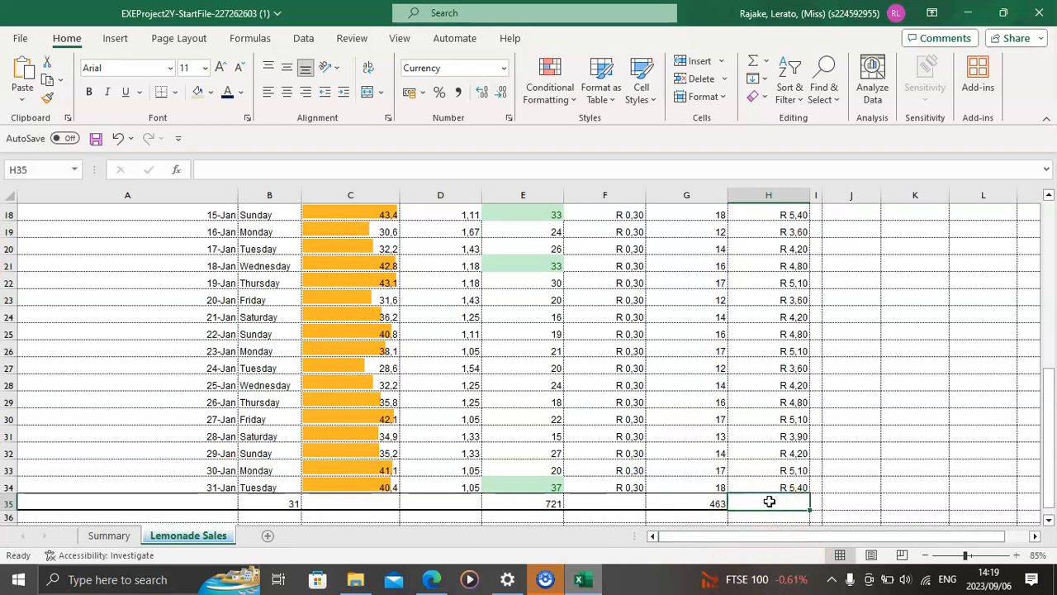
pyautogui.hotkey('alt', '=')
pyautogui.press('Return')
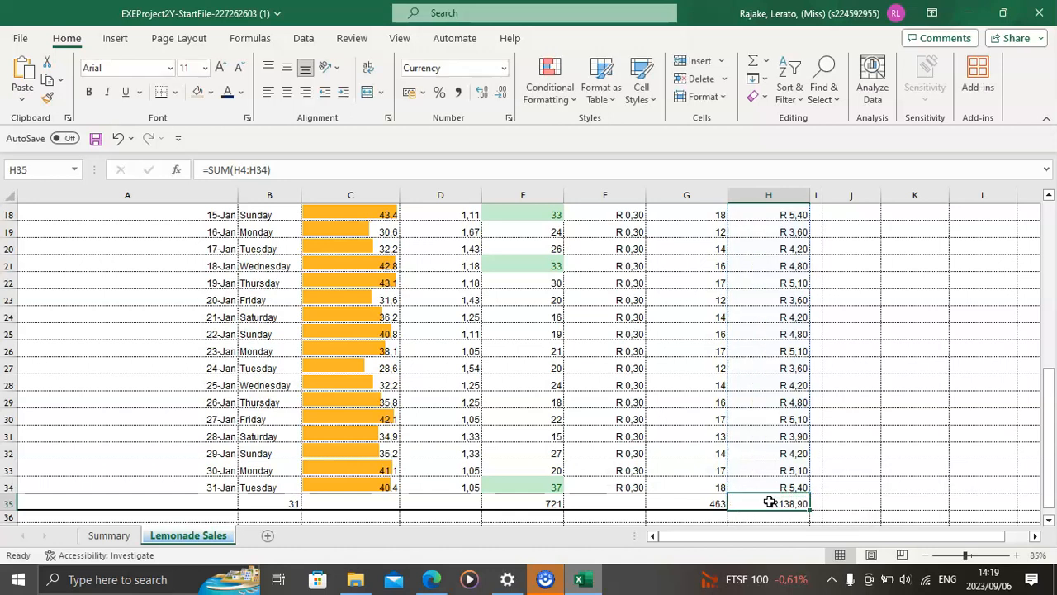
# Step: Format the revenue total in cell H35 as Accounting with the R symbol and 0 decimal places
pyautogui.click(509, 118)
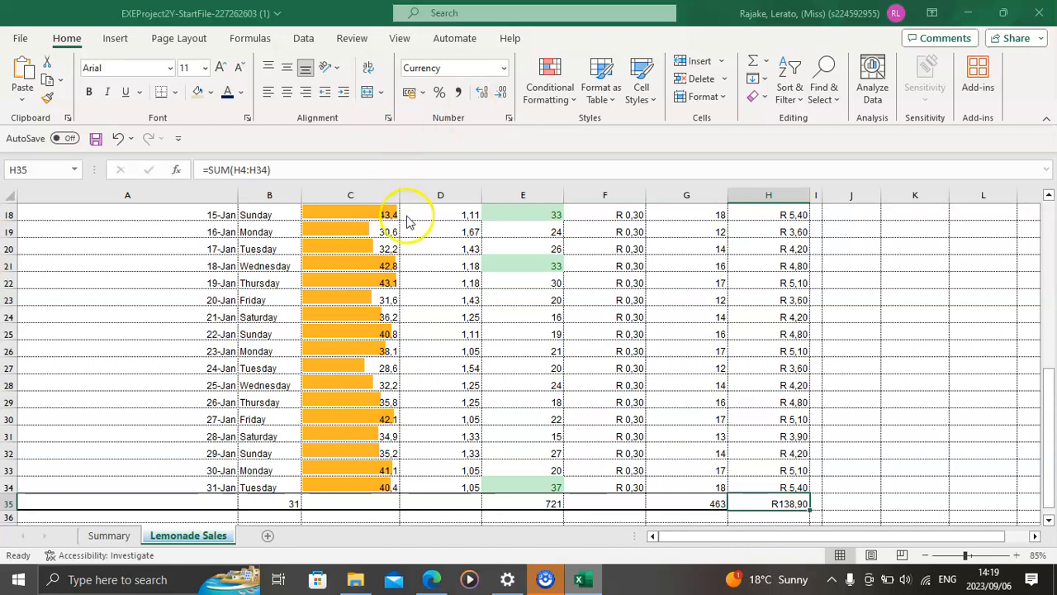
pyautogui.click(509, 118)
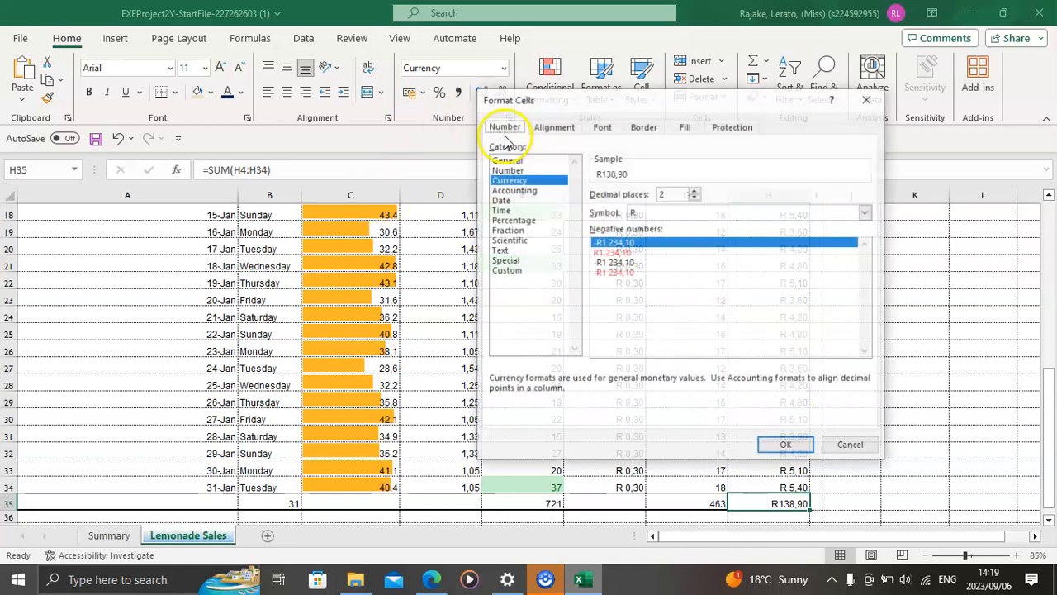
pyautogui.click(524, 191)
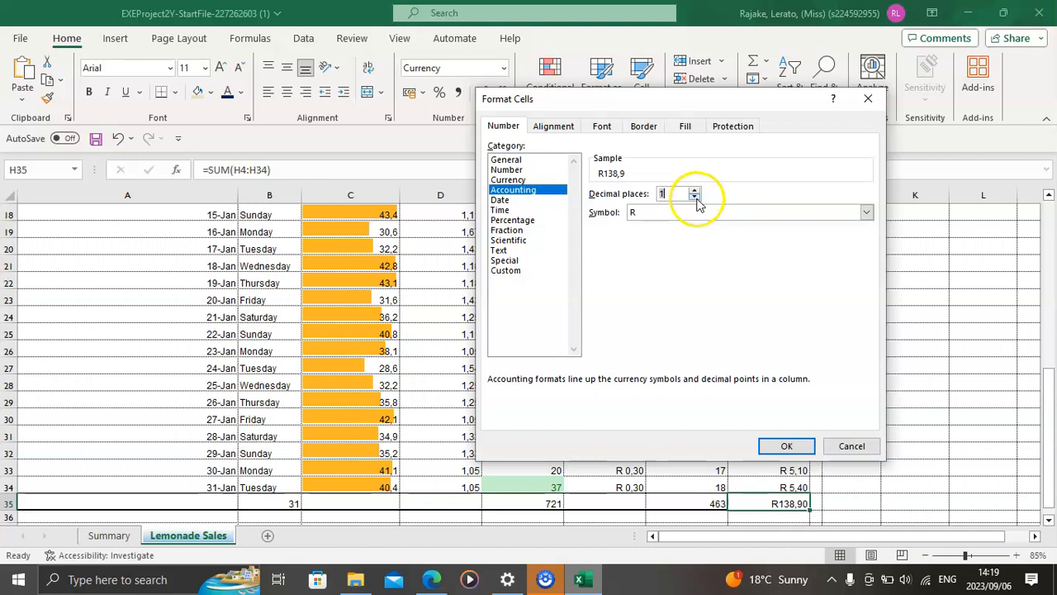
pyautogui.click(781, 444)
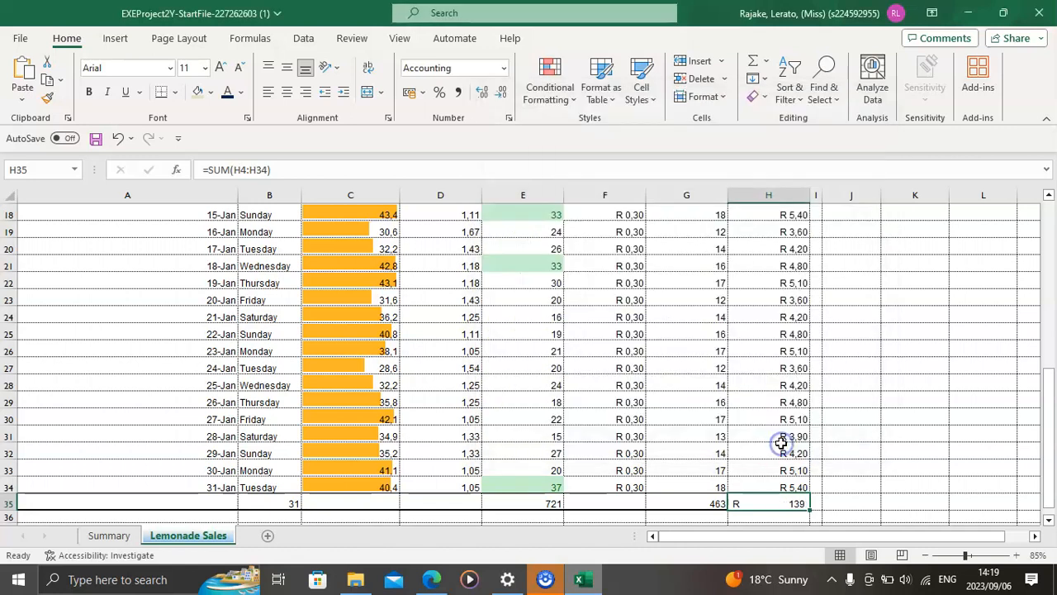
# Step: Read task 29 in the PDF instructions in Edge, and merge and center the January Stats heading across J5:K5 in Excel
pyautogui.click(430, 578)
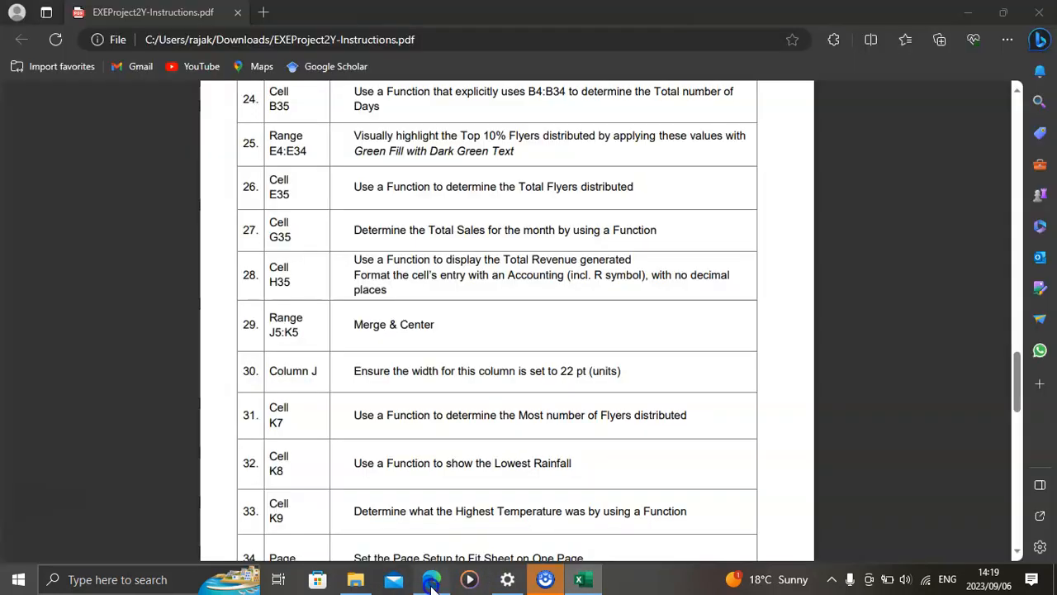
pyautogui.scroll(-2, 386, 405)
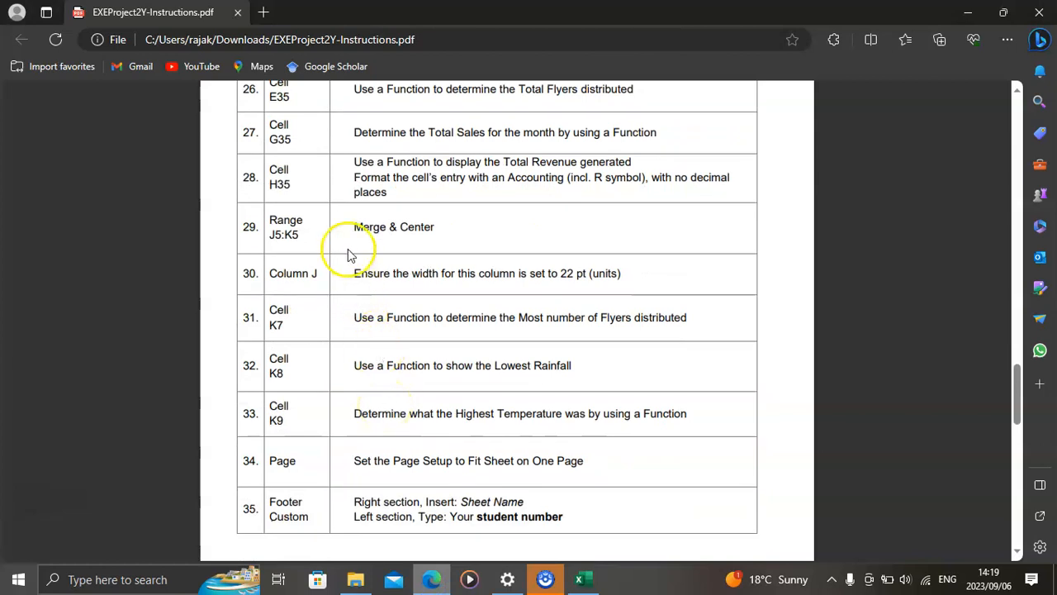
pyautogui.moveTo(300, 240); pyautogui.dragTo(302, 241)
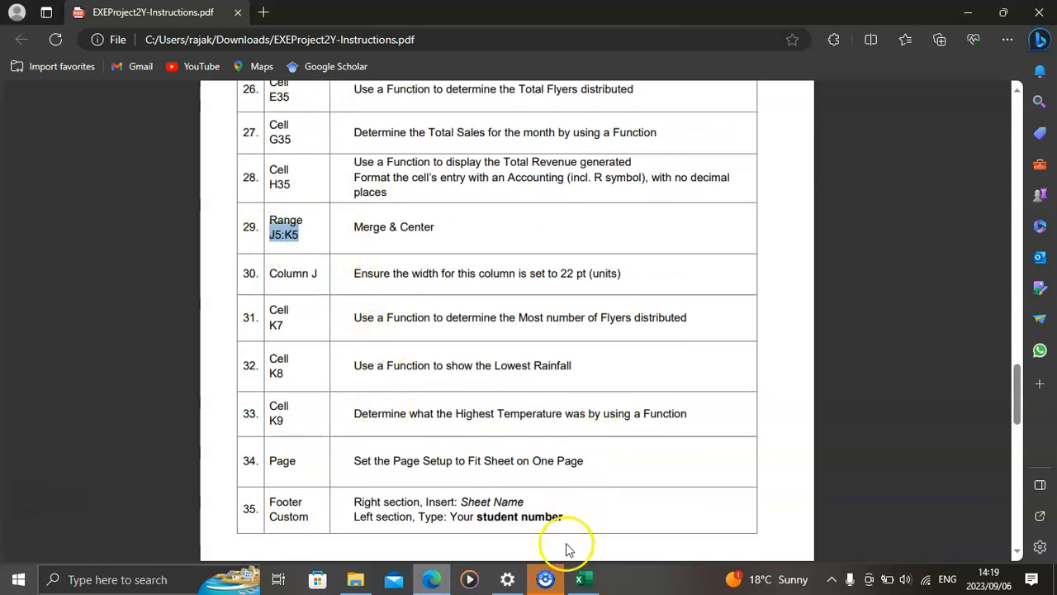
pyautogui.click(581, 578)
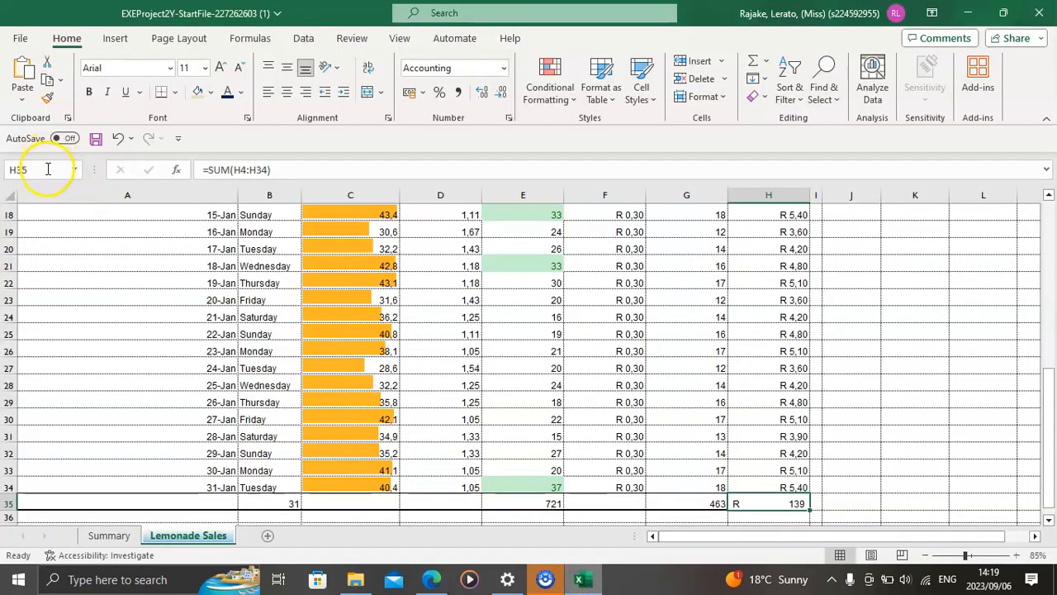
pyautogui.press('Return')
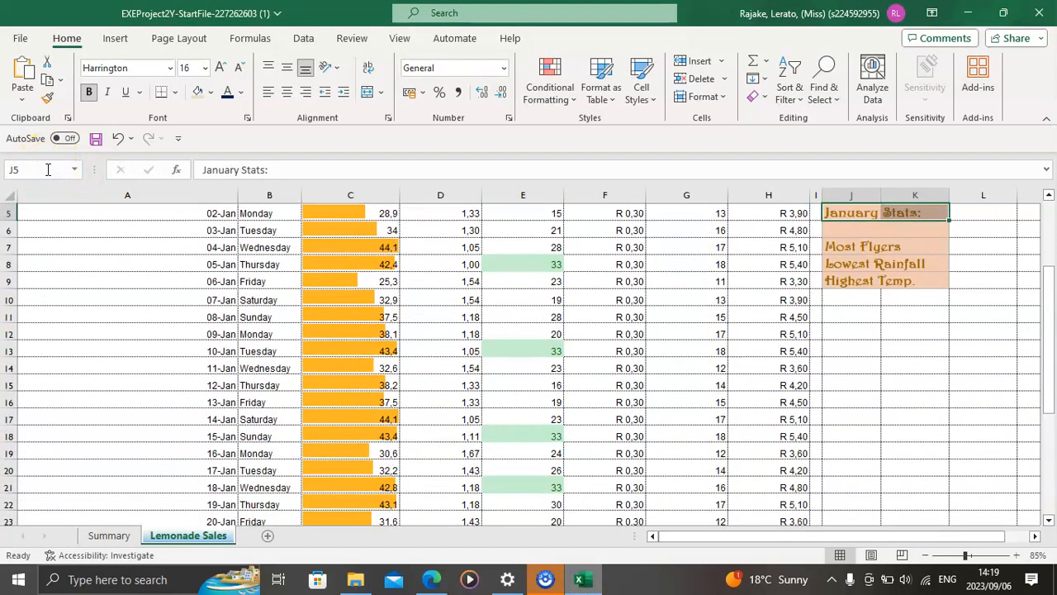
pyautogui.click(366, 93)
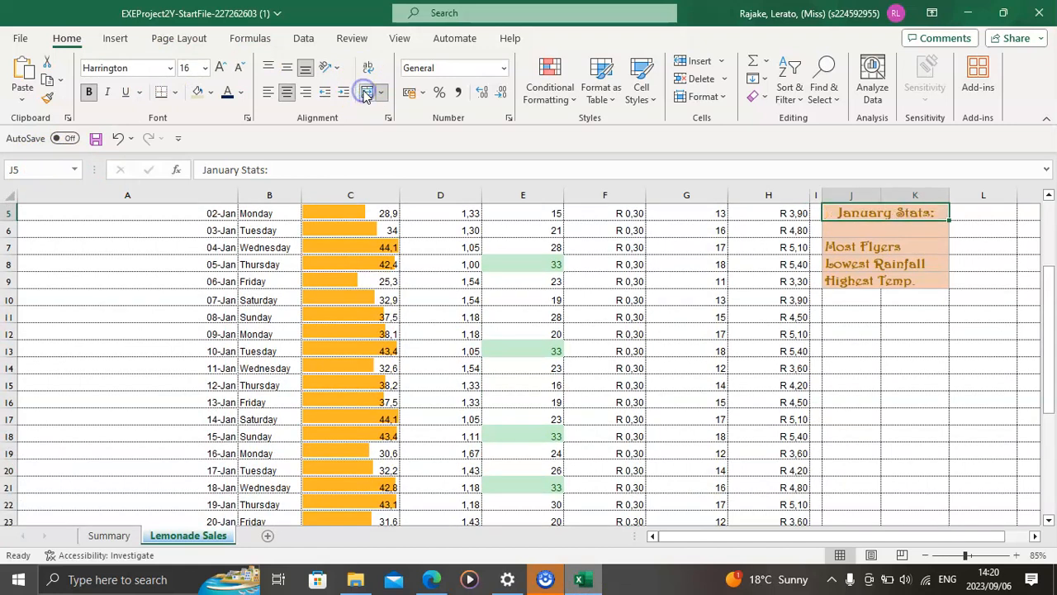
# Step: Read task 30 in the PDF instructions in Edge, and set the width of column J in Excel to 22
pyautogui.click(441, 582)
pyautogui.scroll(-1, 415, 373)
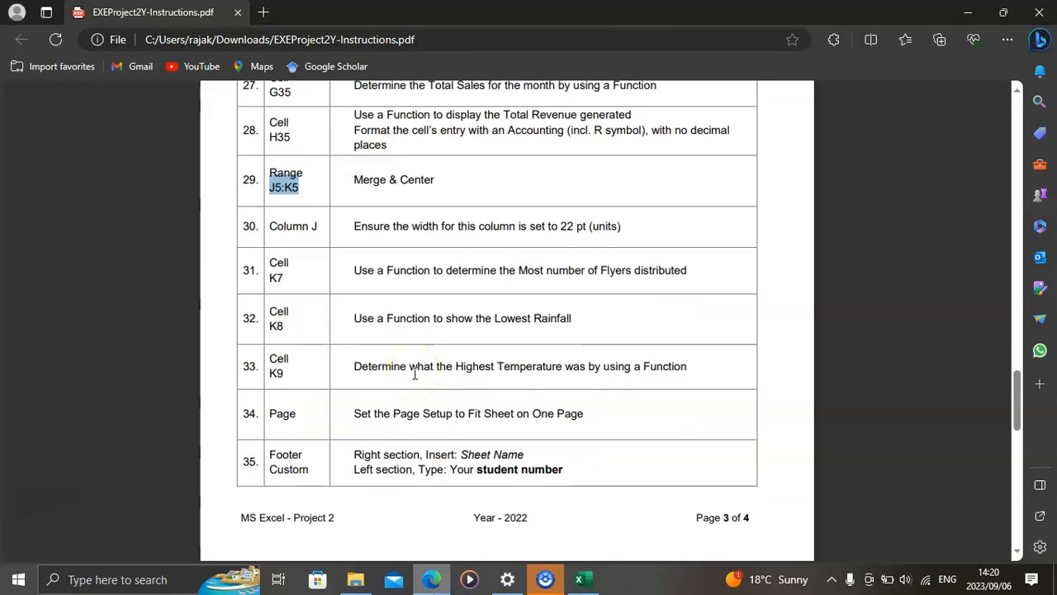
pyautogui.click(579, 579)
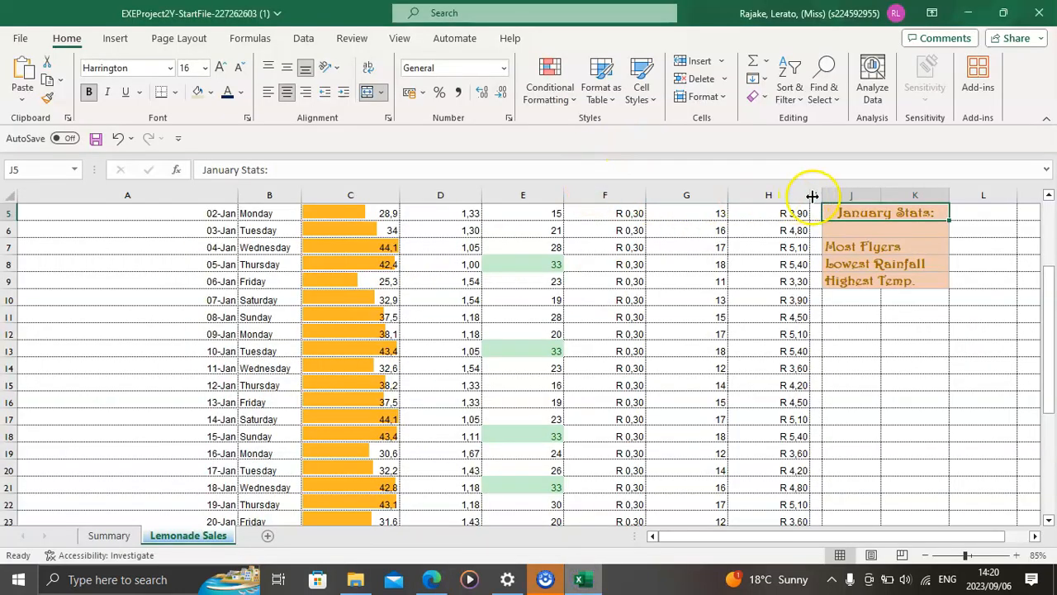
pyautogui.click(843, 200)
pyautogui.rightClick(843, 200)
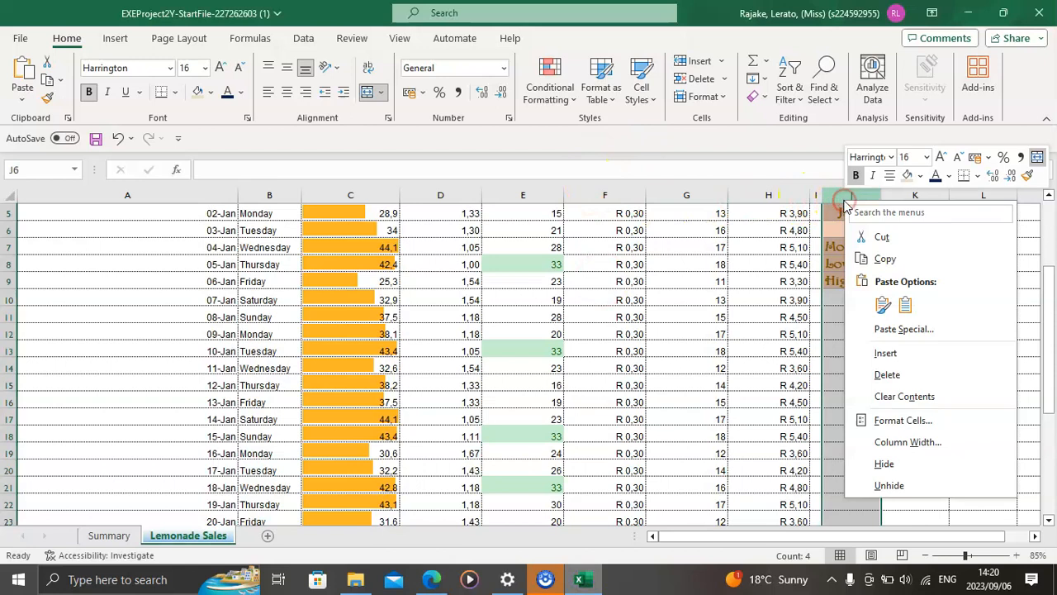
pyautogui.click(921, 444)
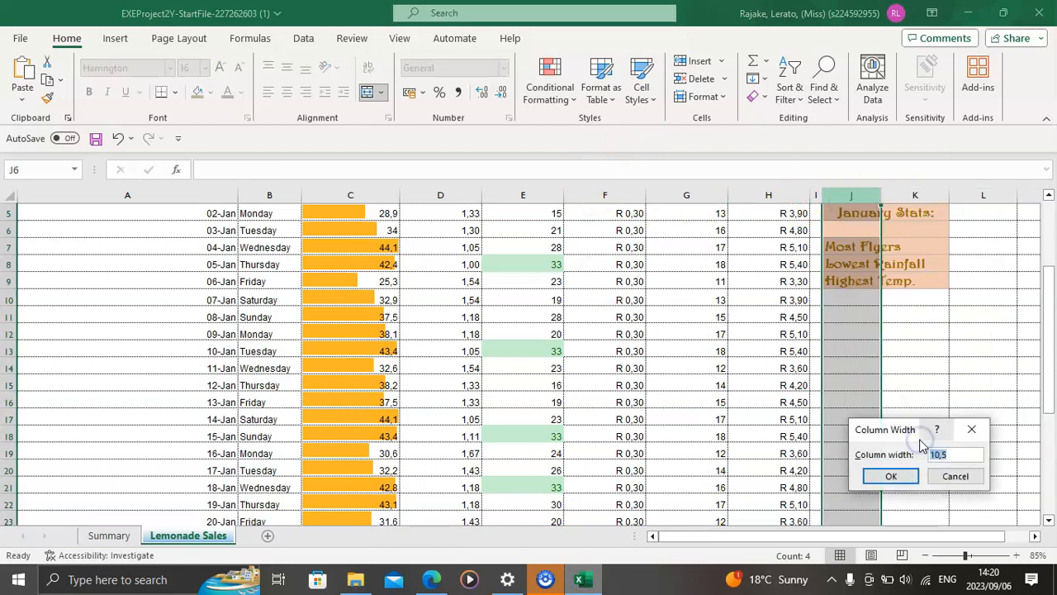
pyautogui.press('Return')
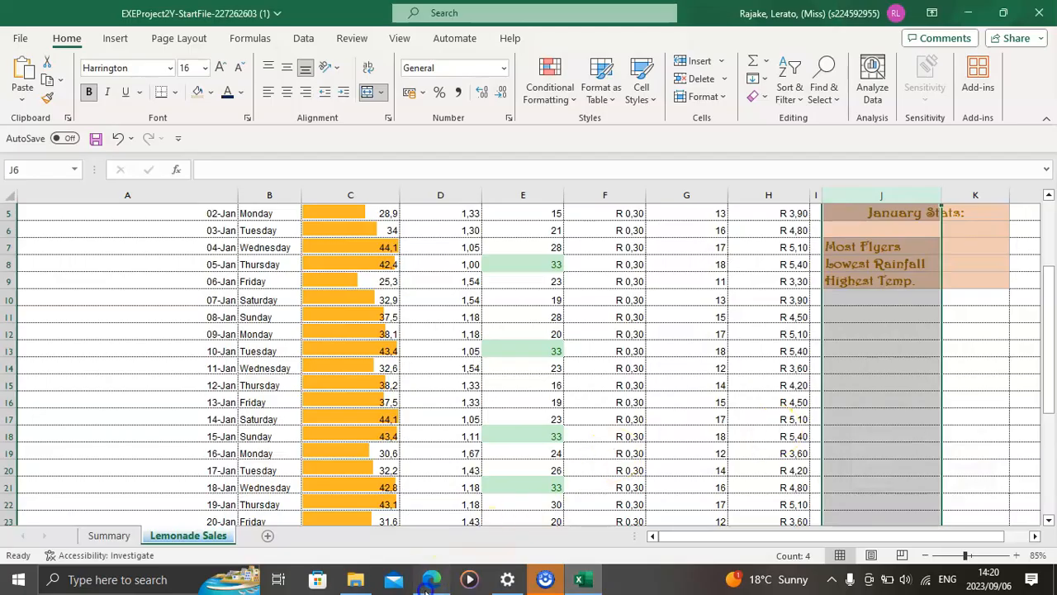
# Step: Read task 31 in the PDF instructions in Edge, and find the most flyers in Excel cell K7 with a MAX function over E4:E34
pyautogui.click(429, 580)
pyautogui.scroll(-1, 419, 423)
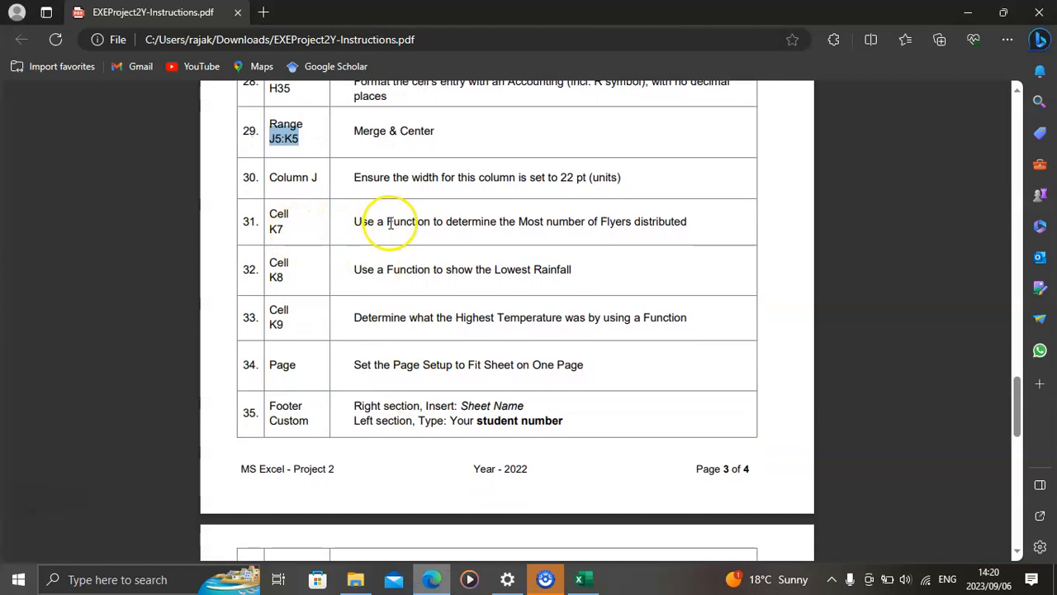
pyautogui.scroll(-1, 504, 231)
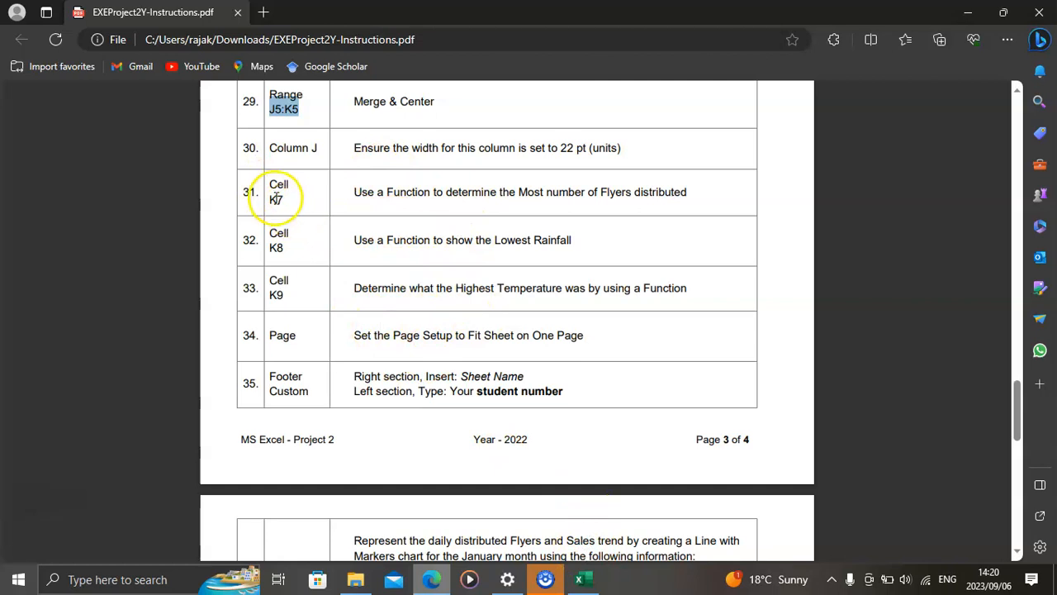
pyautogui.click(578, 582)
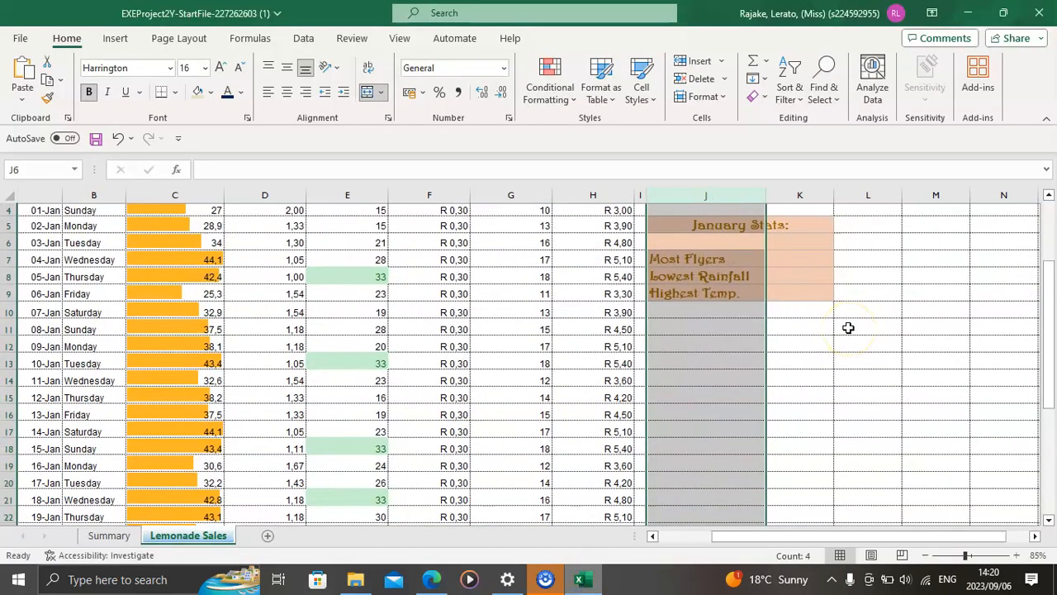
pyautogui.click(782, 260)
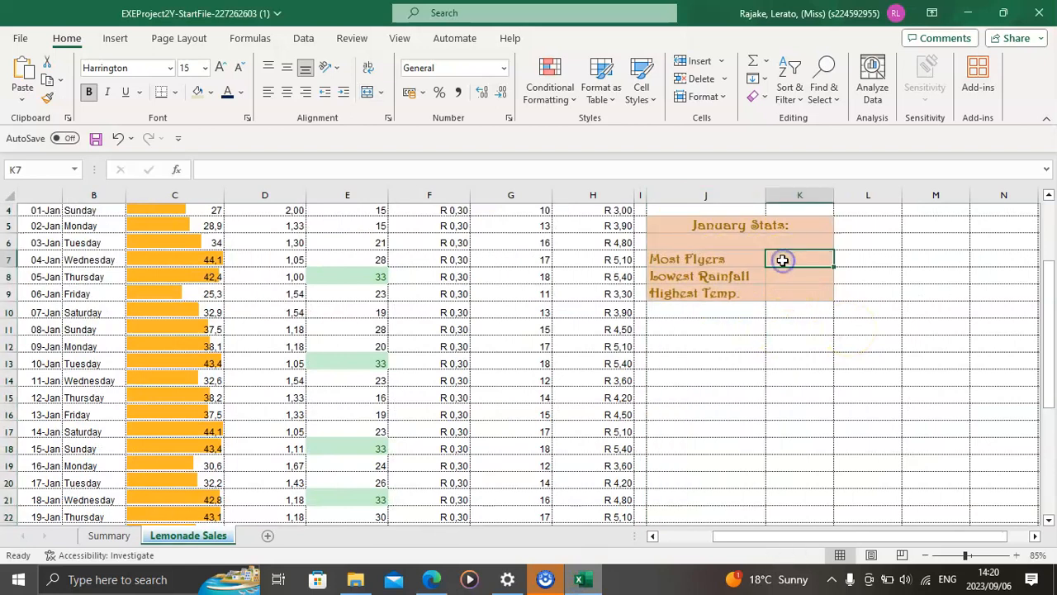
pyautogui.scroll(1, 783, 260)
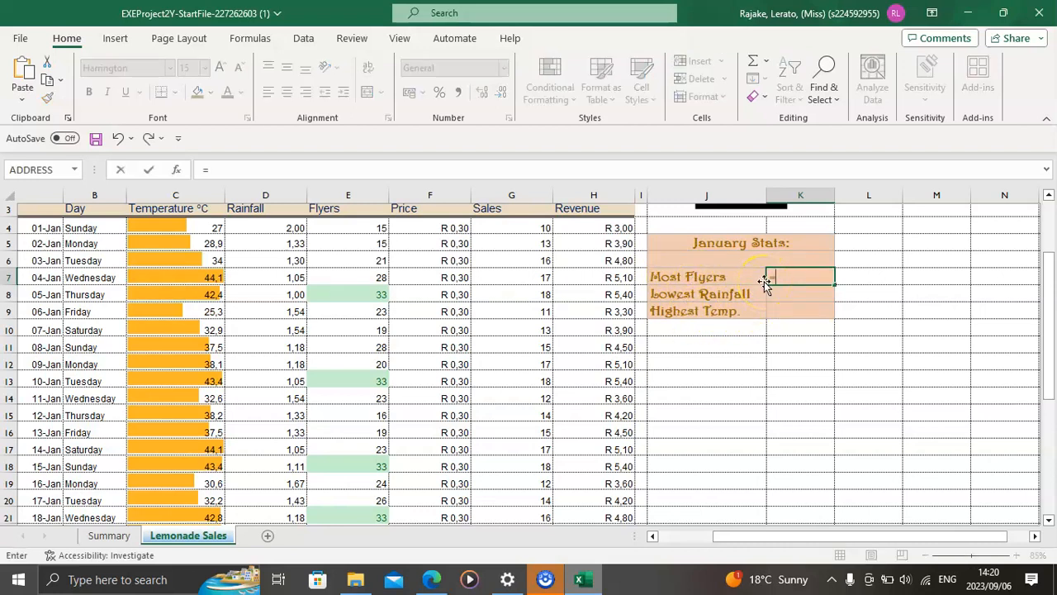
pyautogui.write('max')
pyautogui.press('Tab')
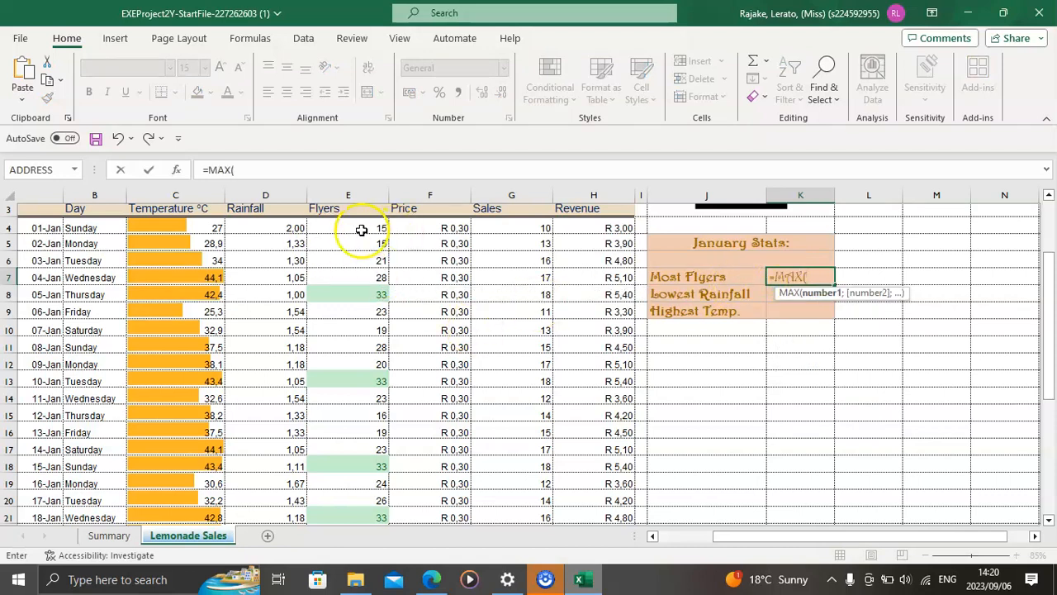
pyautogui.moveTo(360, 230); pyautogui.dragTo(352, 480)
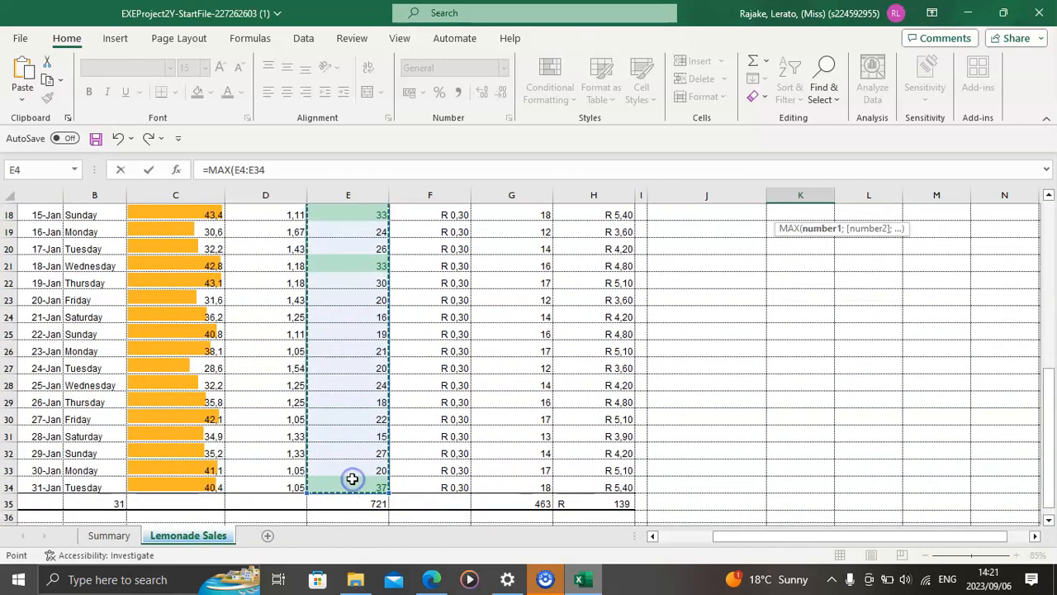
pyautogui.press('Return')
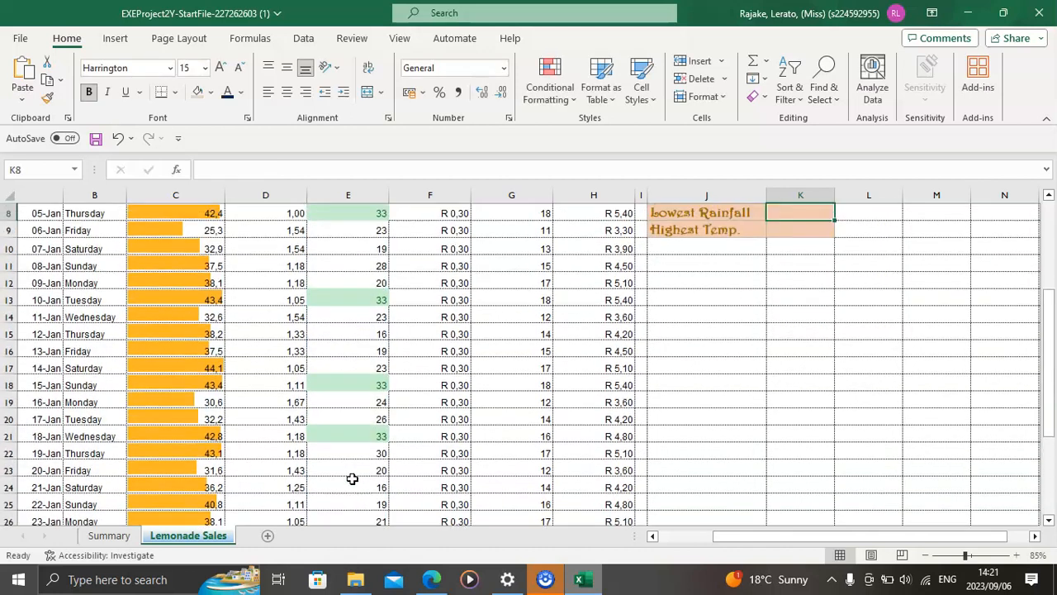
# Step: Find the lowest rainfall in cell K8 with a MIN function over D4:D34
pyautogui.write('=min')
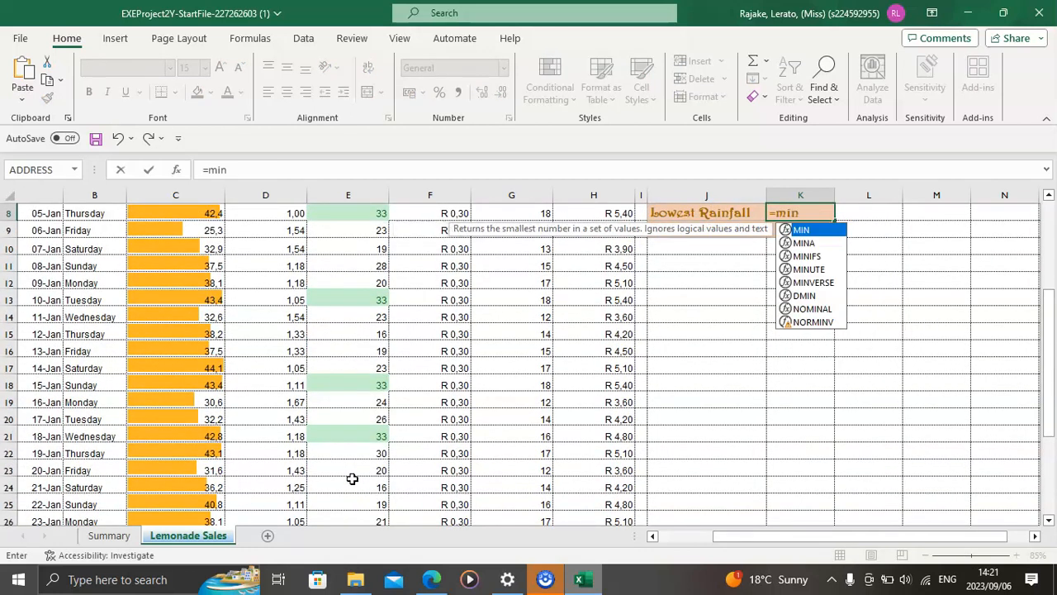
pyautogui.press('Tab')
pyautogui.scroll(3, 352, 479)
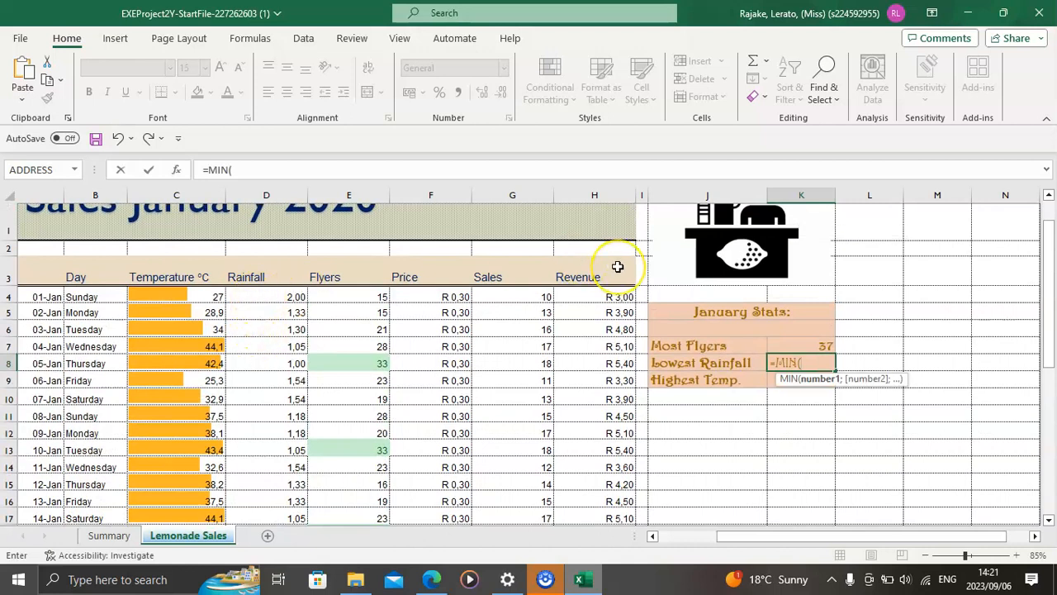
pyautogui.write('d4:d34')
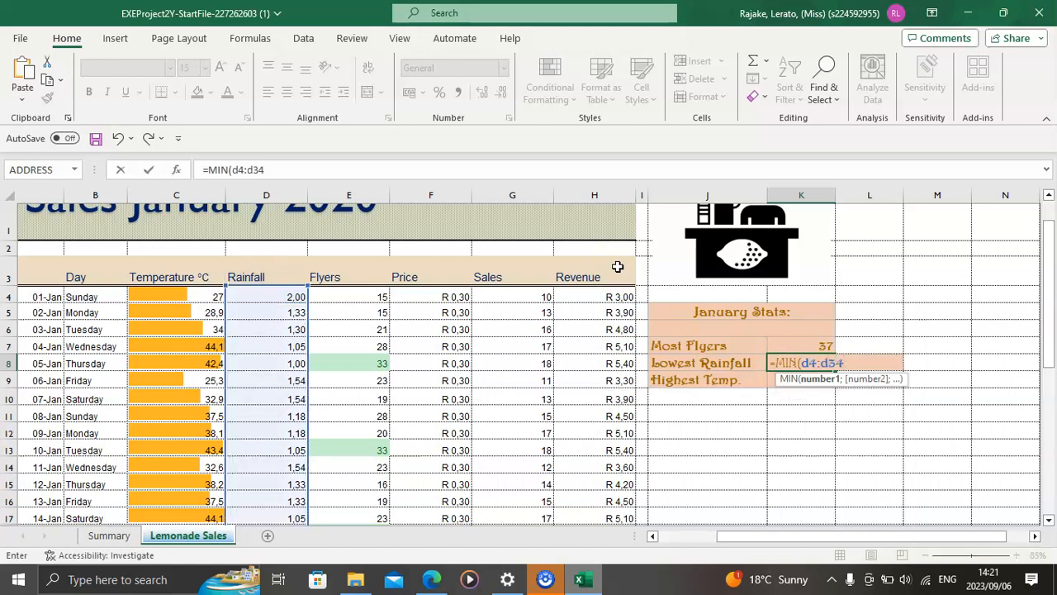
pyautogui.press('Return')
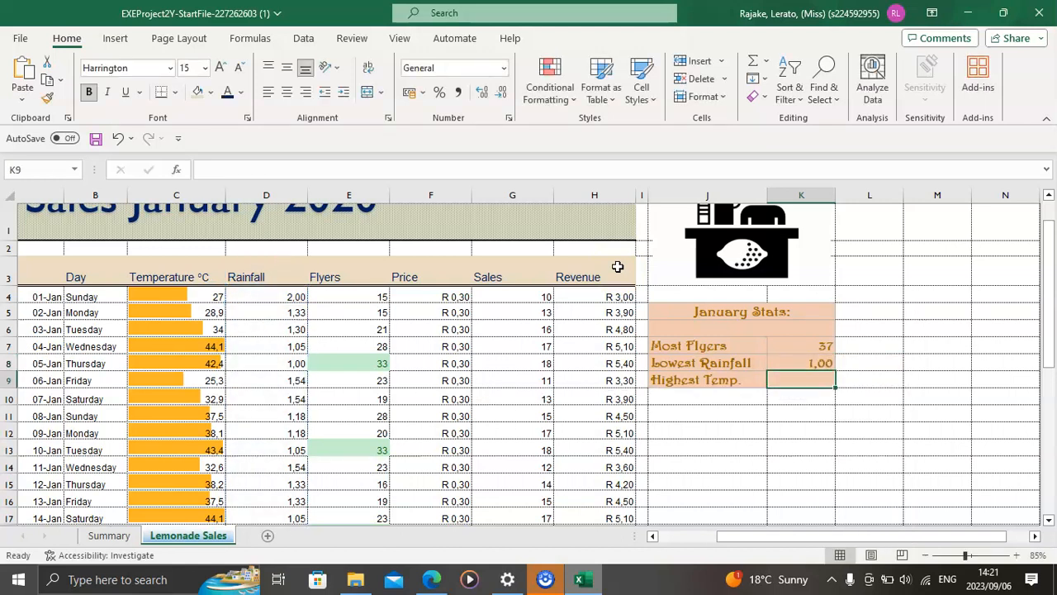
# Step: Enter an AVERAGE function over C4:C34 in cell K9 for the Highest Temp. entry
pyautogui.write('=')
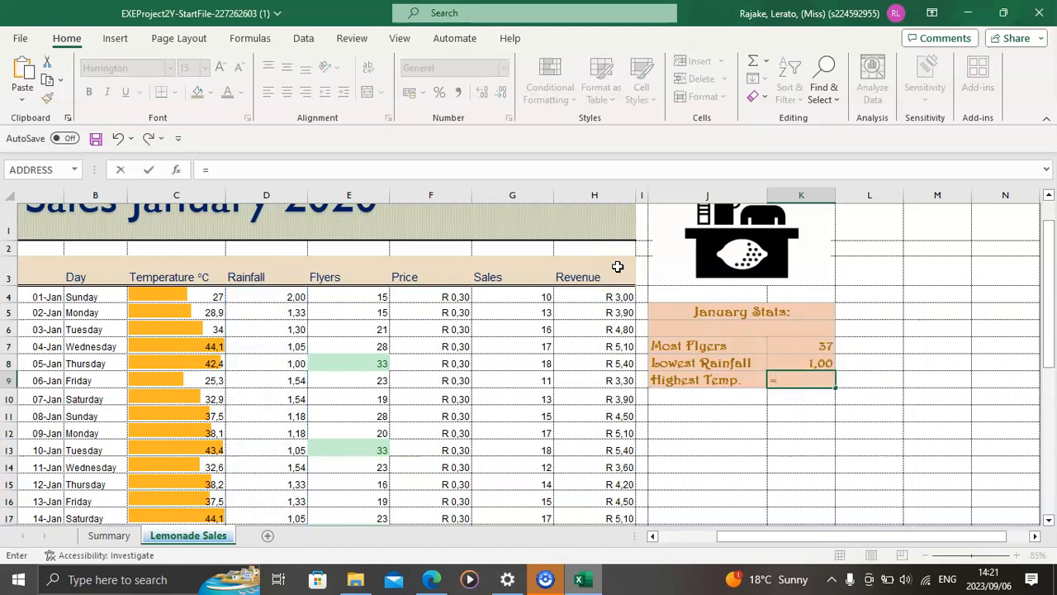
pyautogui.write('aver')
pyautogui.press('Tab')
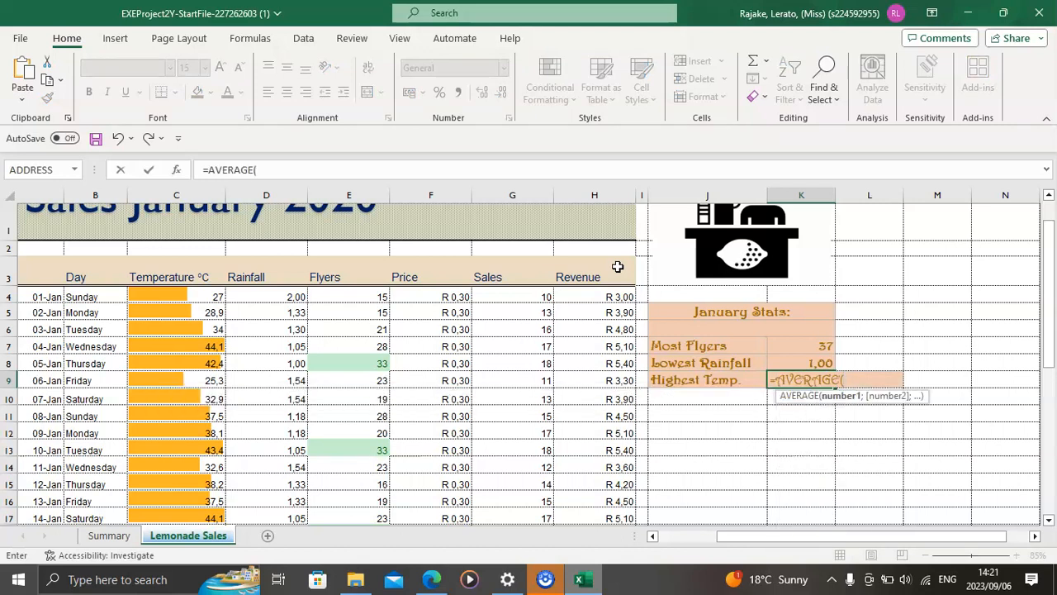
pyautogui.write('c4:c34')
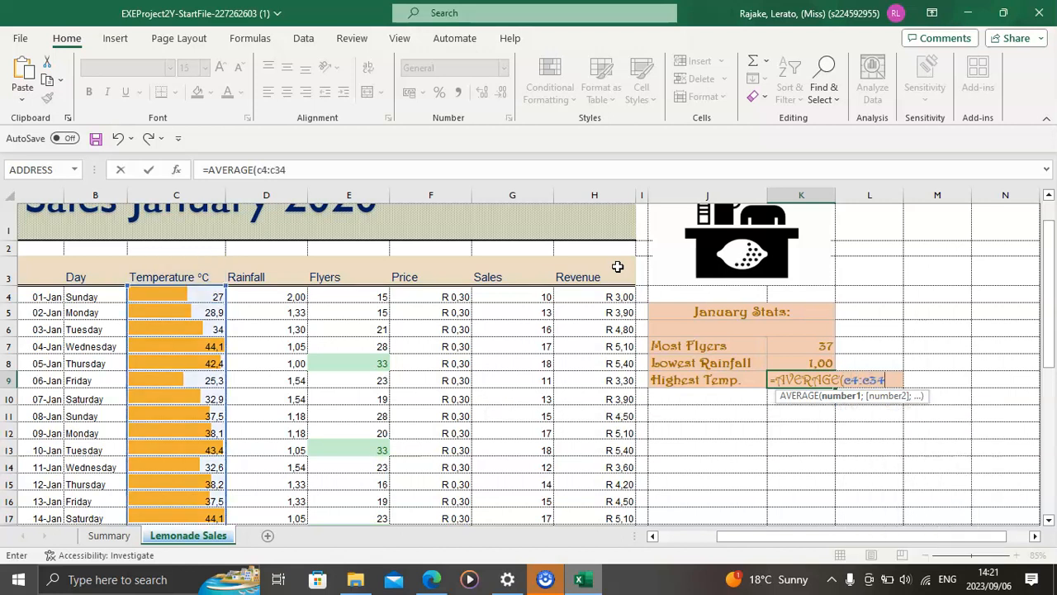
pyautogui.press('Return')
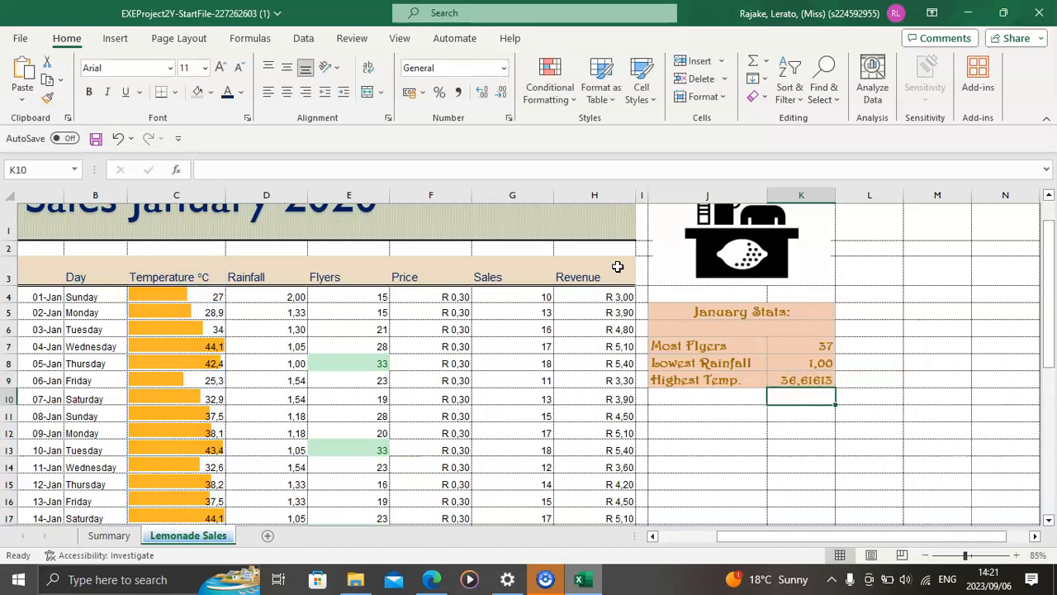
# Step: Read task 34 in the PDF instructions in Edge, and set the Excel page scaling to fit 1 page wide by 1 tall
pyautogui.click(426, 589)
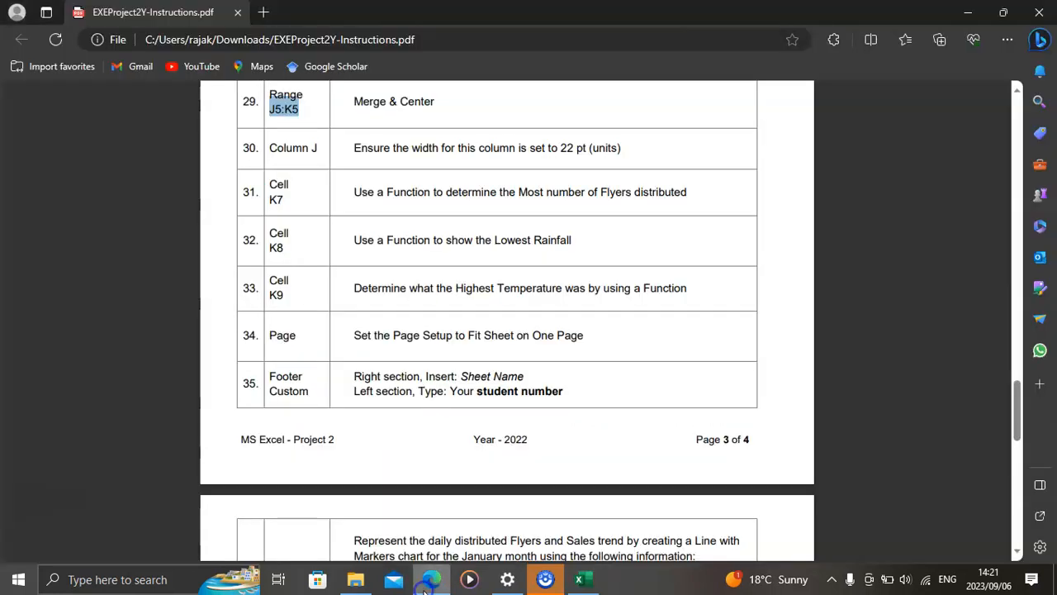
pyautogui.scroll(-3, 428, 367)
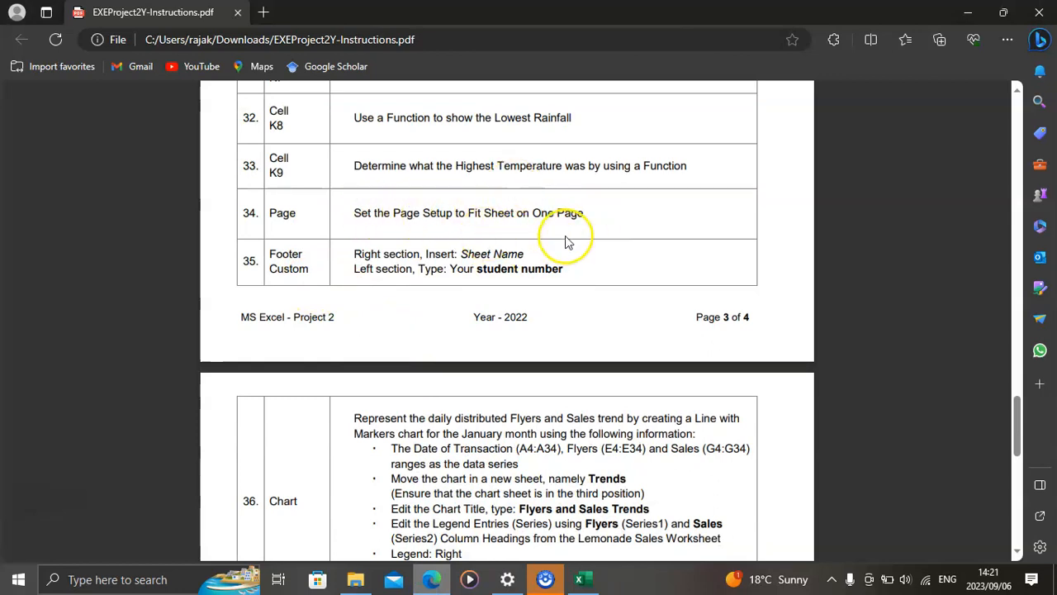
pyautogui.click(585, 579)
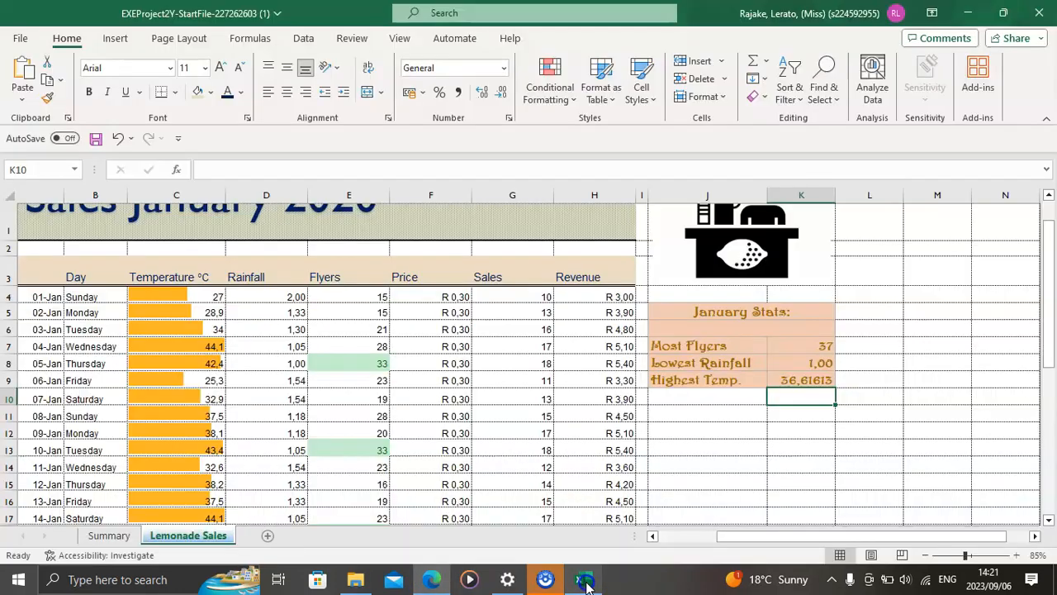
pyautogui.click(198, 40)
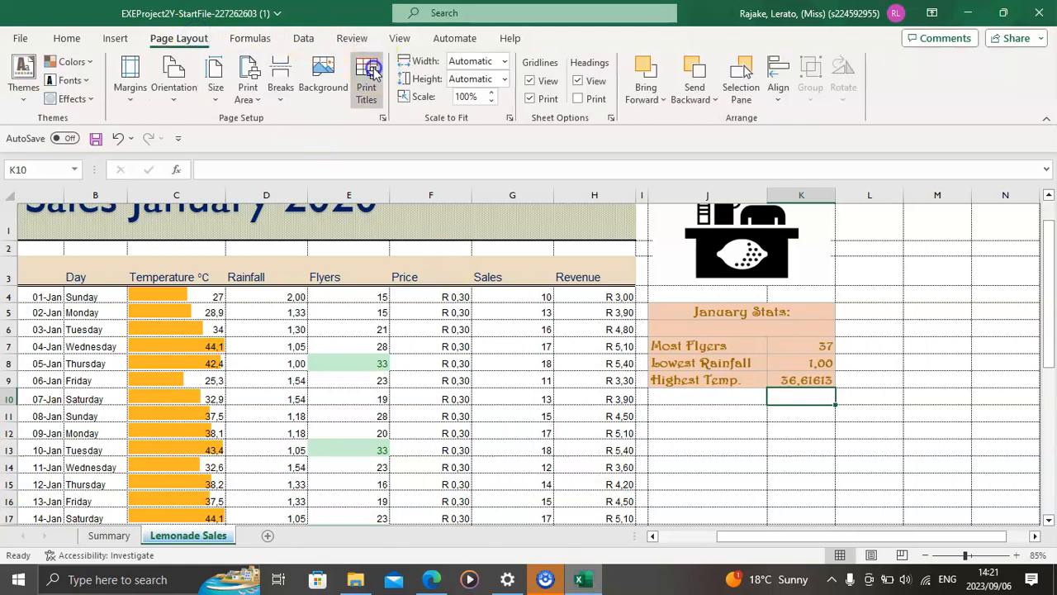
pyautogui.click(371, 74)
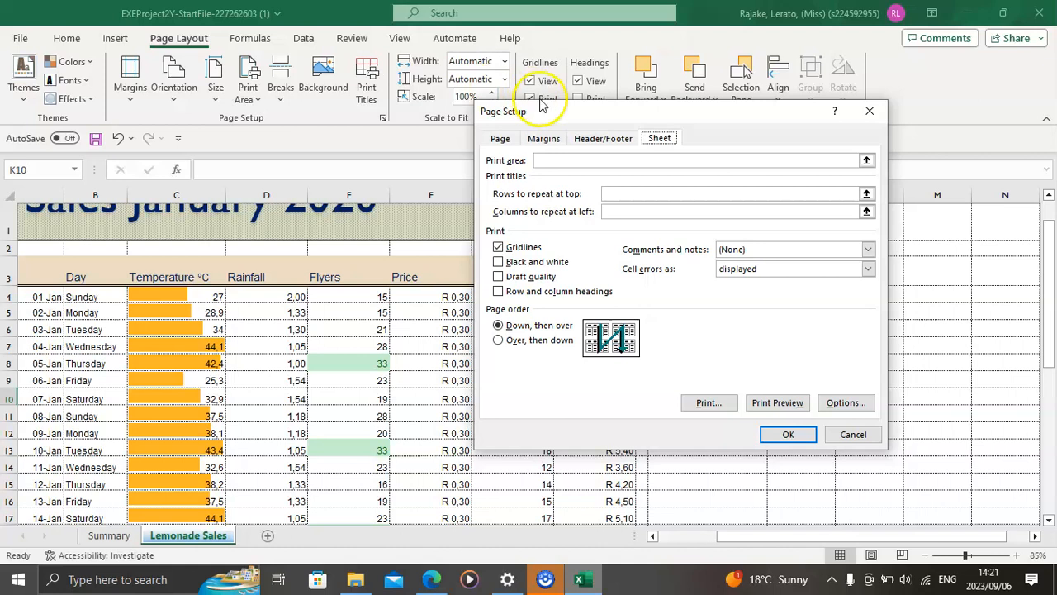
pyautogui.click(495, 139)
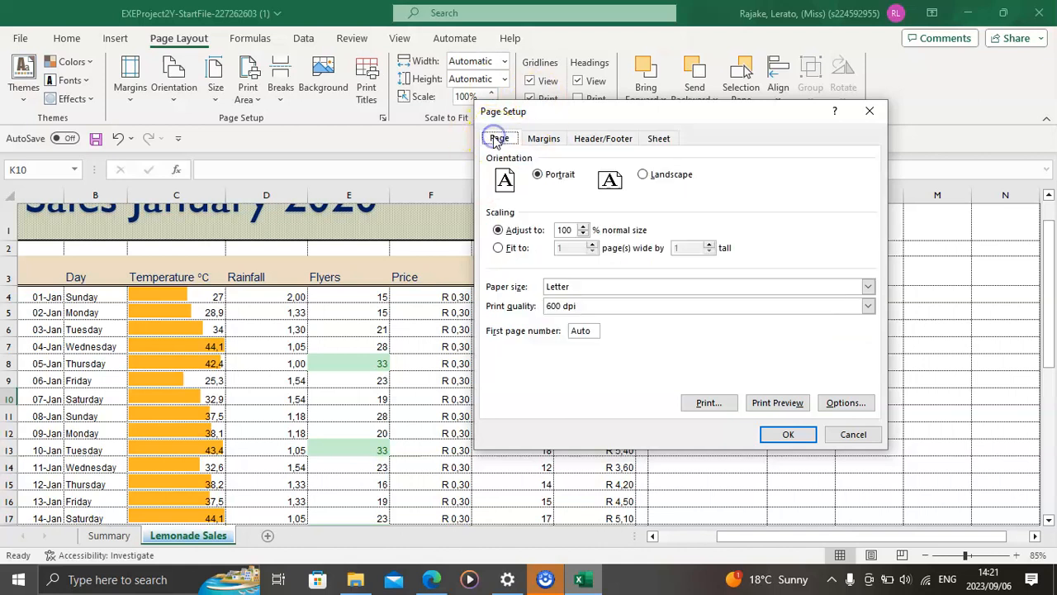
pyautogui.click(513, 252)
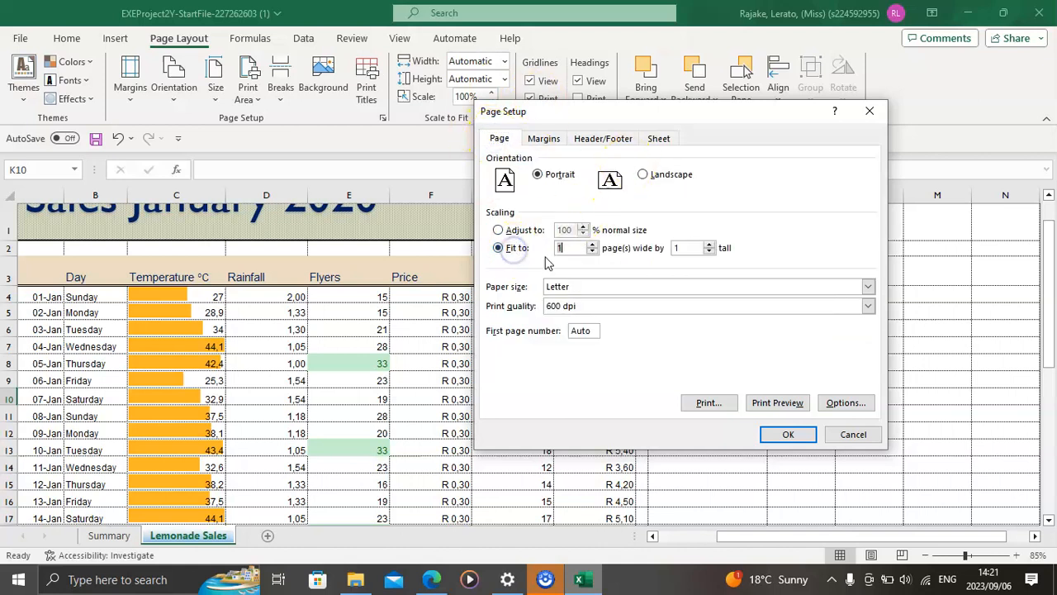
# Step: Read task 35 in the Edge PDF, and add an Excel custom footer with the student number in its left section and sheet name in its right
pyautogui.click(442, 581)
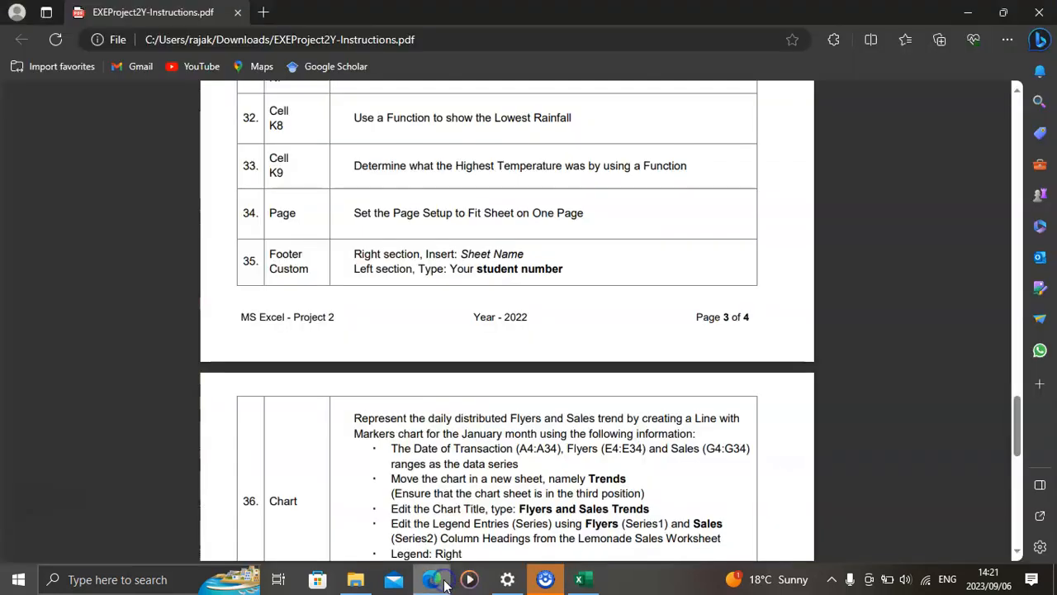
pyautogui.scroll(-2, 455, 272)
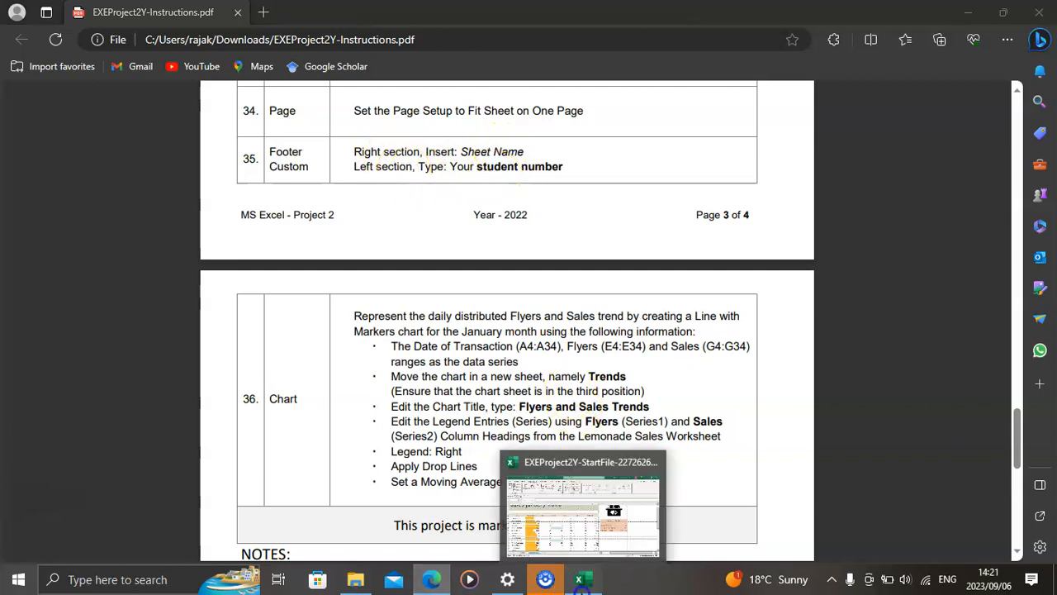
pyautogui.click(581, 581)
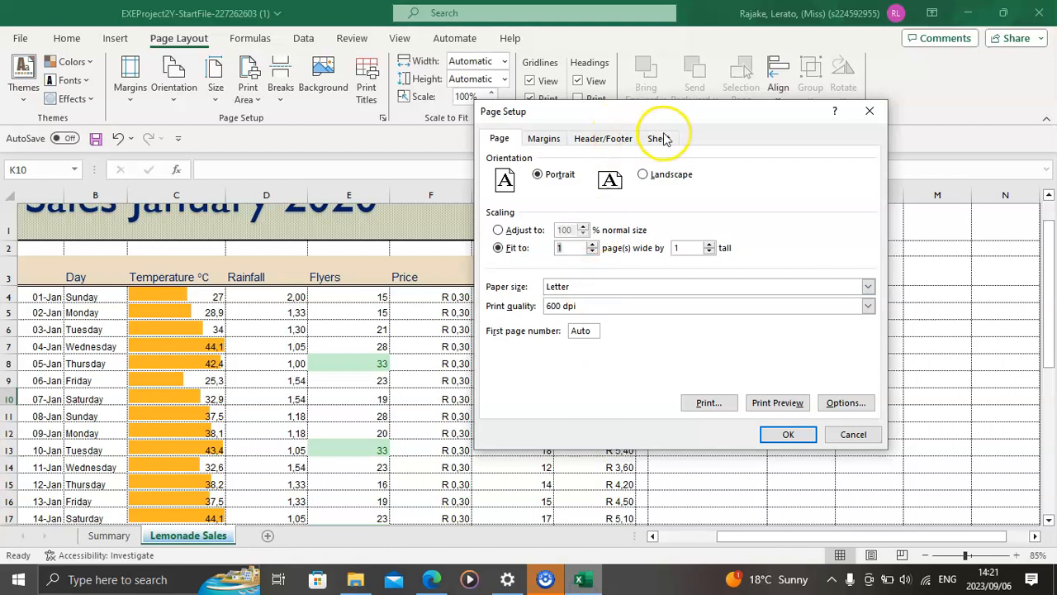
pyautogui.click(593, 142)
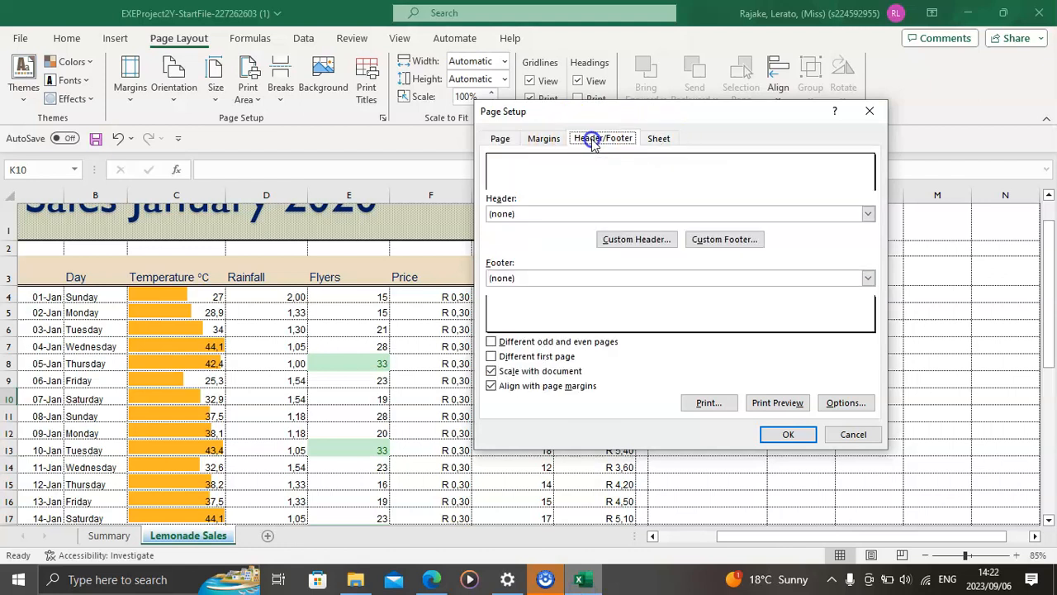
pyautogui.click(707, 240)
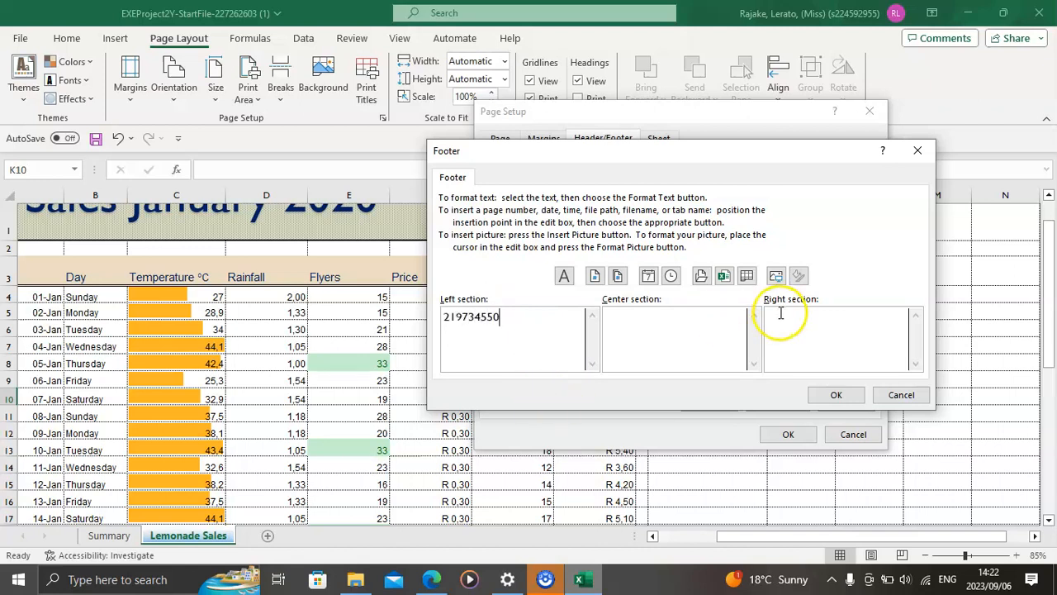
pyautogui.click(746, 280)
pyautogui.click(830, 396)
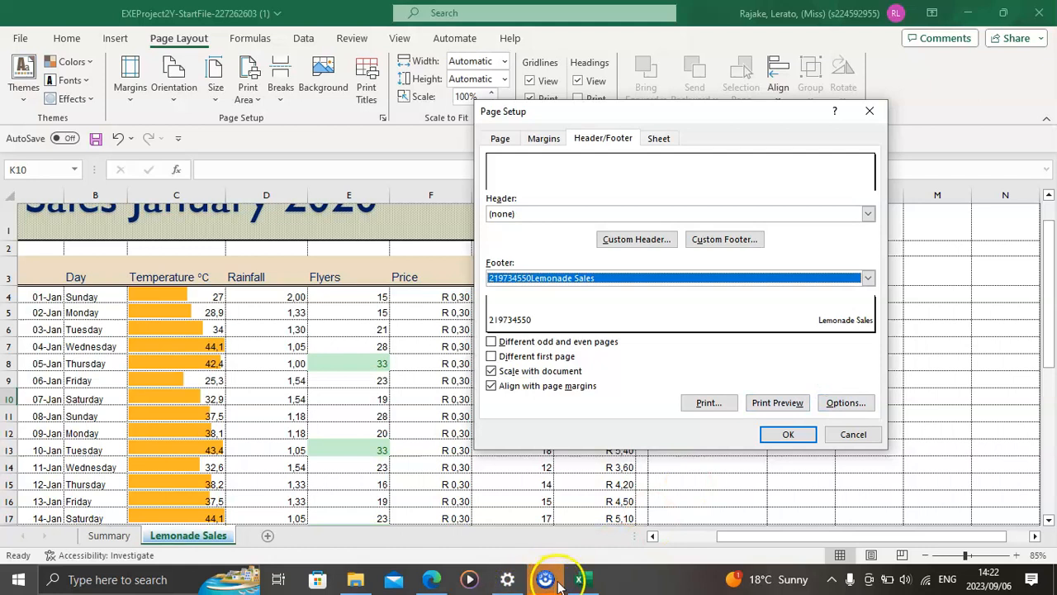
pyautogui.click(430, 581)
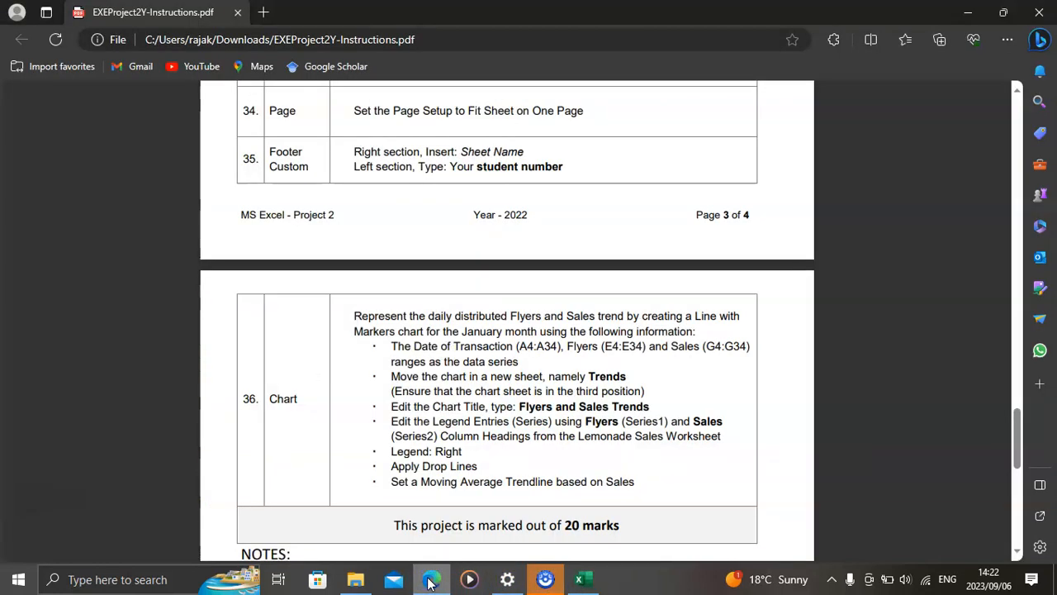
pyautogui.click(431, 581)
pyautogui.click(768, 438)
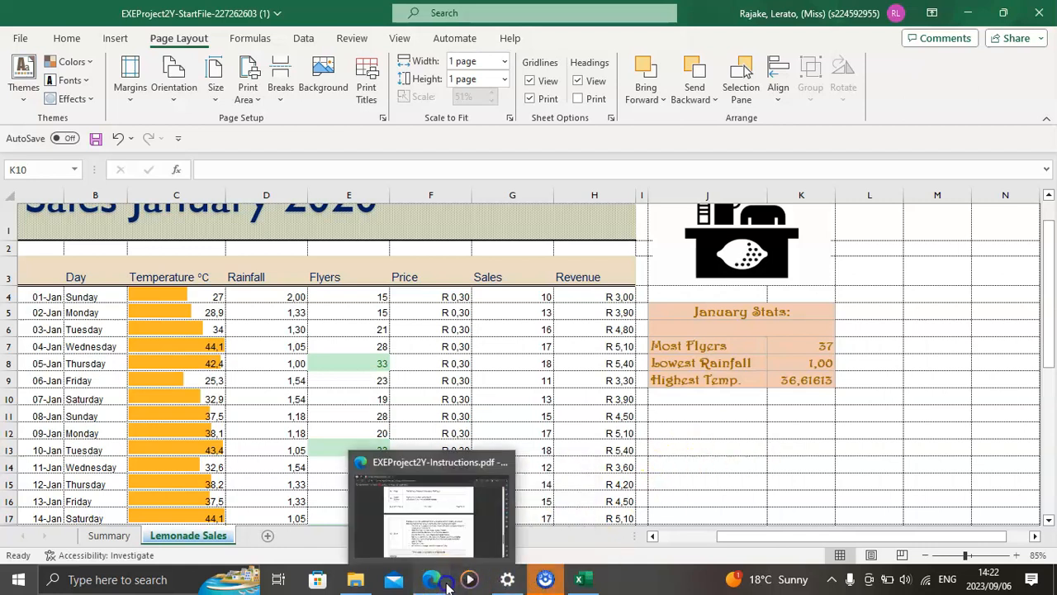
# Step: Read task 36 in the PDF instructions in Edge, and select the Excel ranges A4:A34, E4:E34 and G4:G34 together on the Lemonade Sales sheet
pyautogui.click(446, 585)
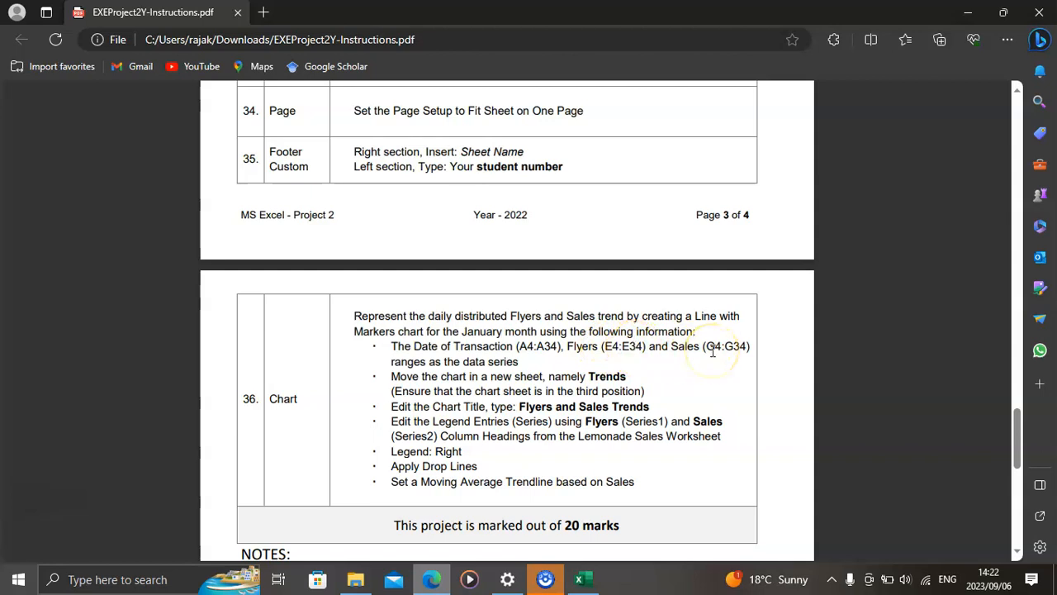
pyautogui.click(585, 581)
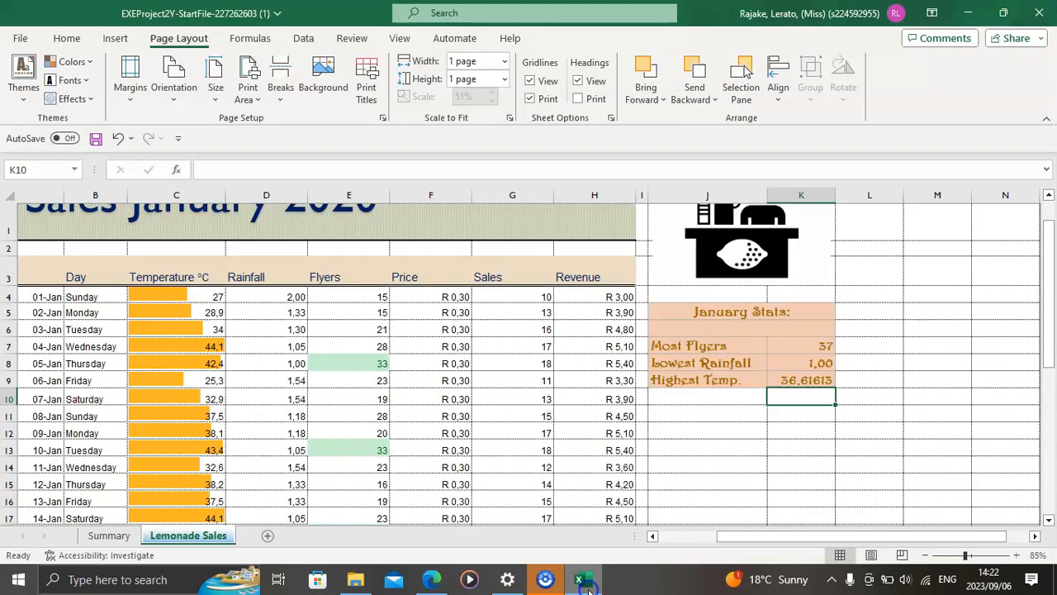
pyautogui.click(56, 172)
pyautogui.write('a4')
pyautogui.write(':')
pyautogui.write('a34;')
pyautogui.write('e4')
pyautogui.write(':e3')
pyautogui.write('4;')
pyautogui.write('g4:g34')
pyautogui.press('Return')
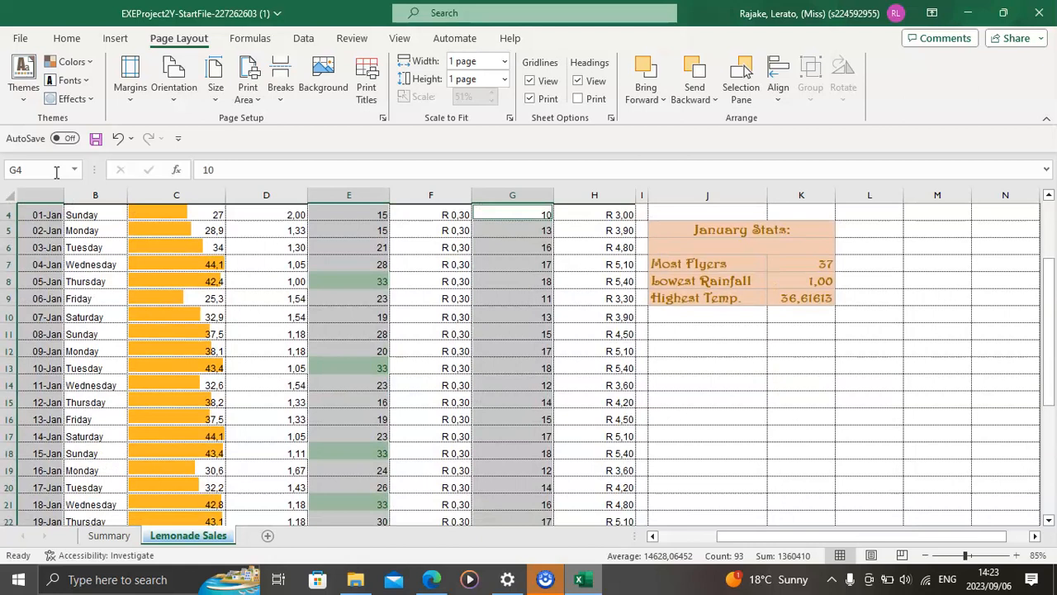
# Step: Insert a Line with Markers chart from the selected ranges, using the layout with dates along the horizontal axis
pyautogui.click(116, 41)
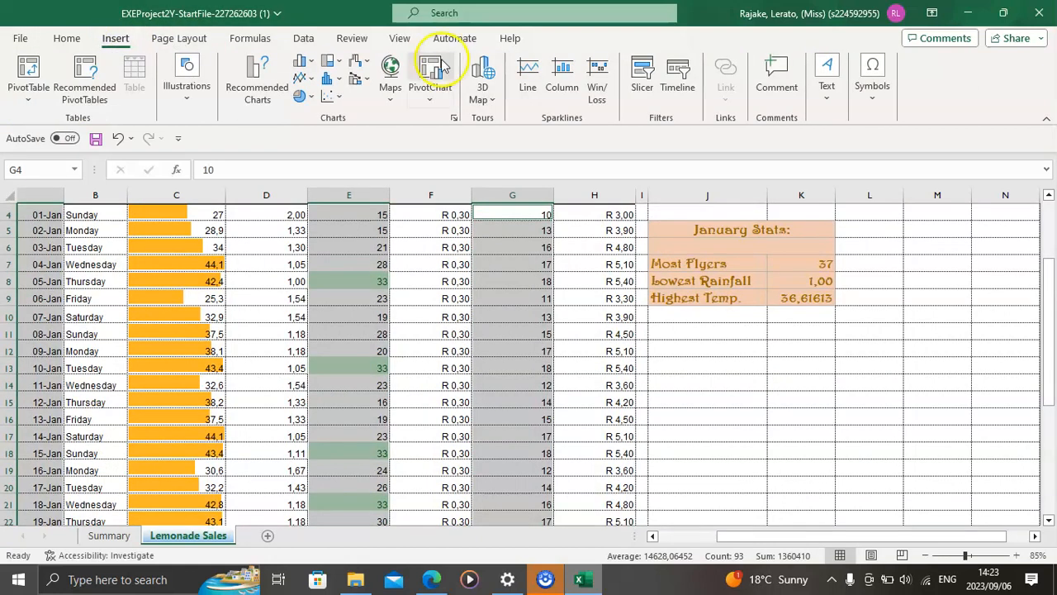
pyautogui.click(453, 118)
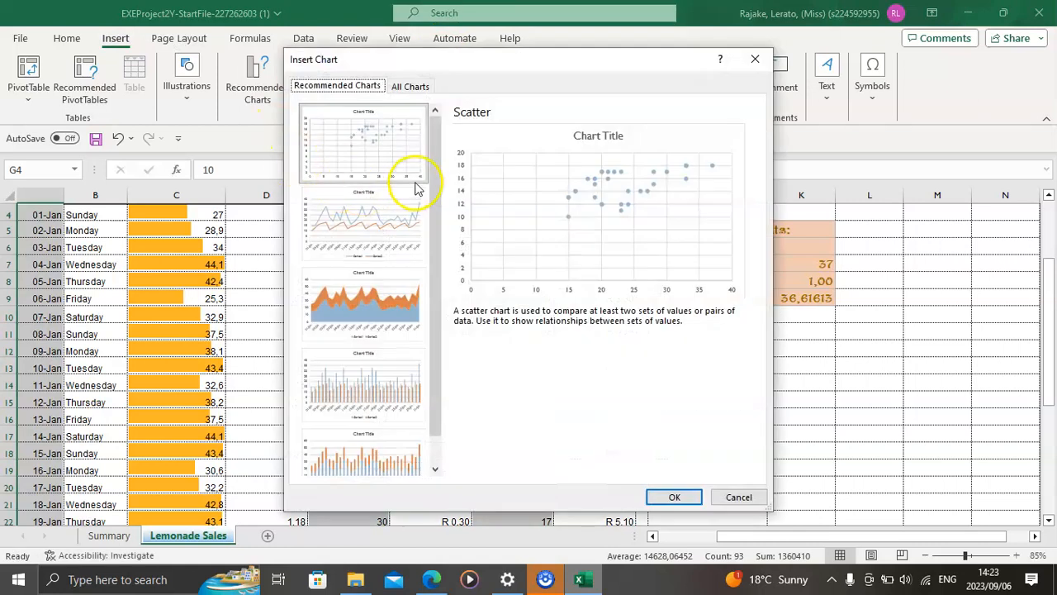
pyautogui.click(410, 86)
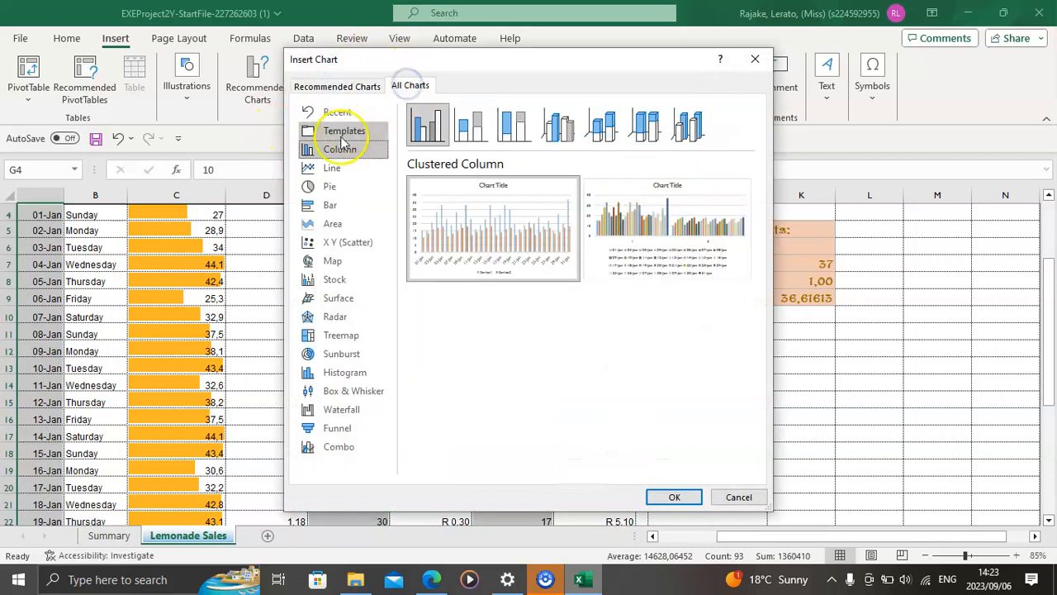
pyautogui.click(332, 169)
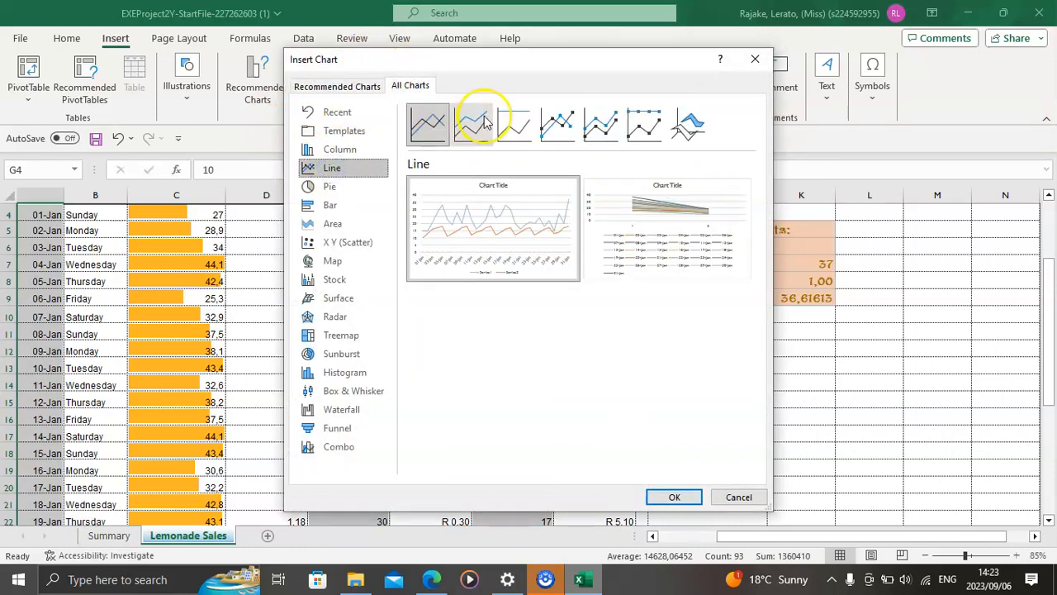
pyautogui.click(554, 122)
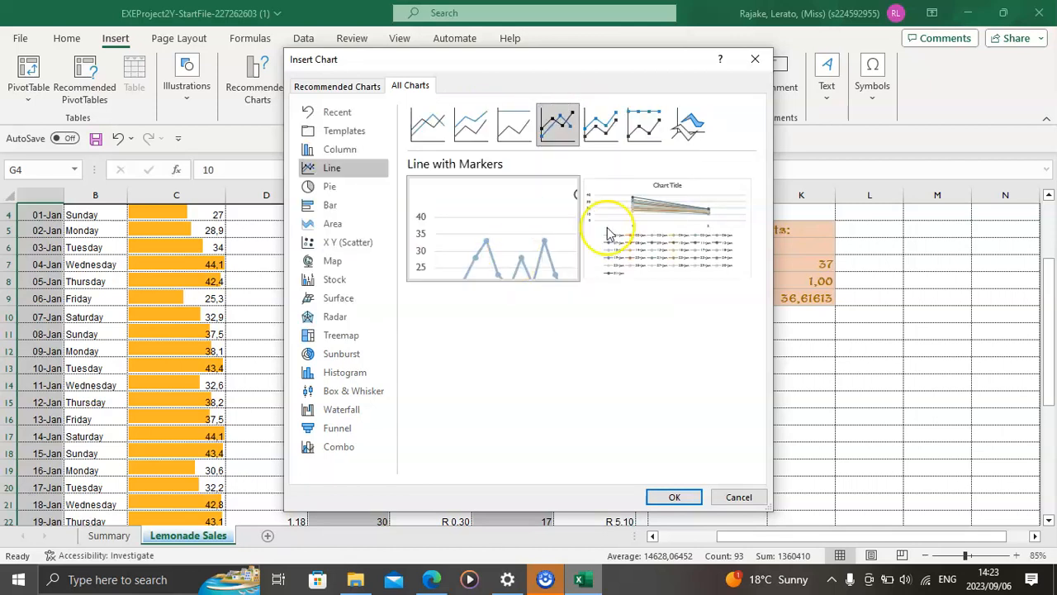
pyautogui.moveTo(628, 246)
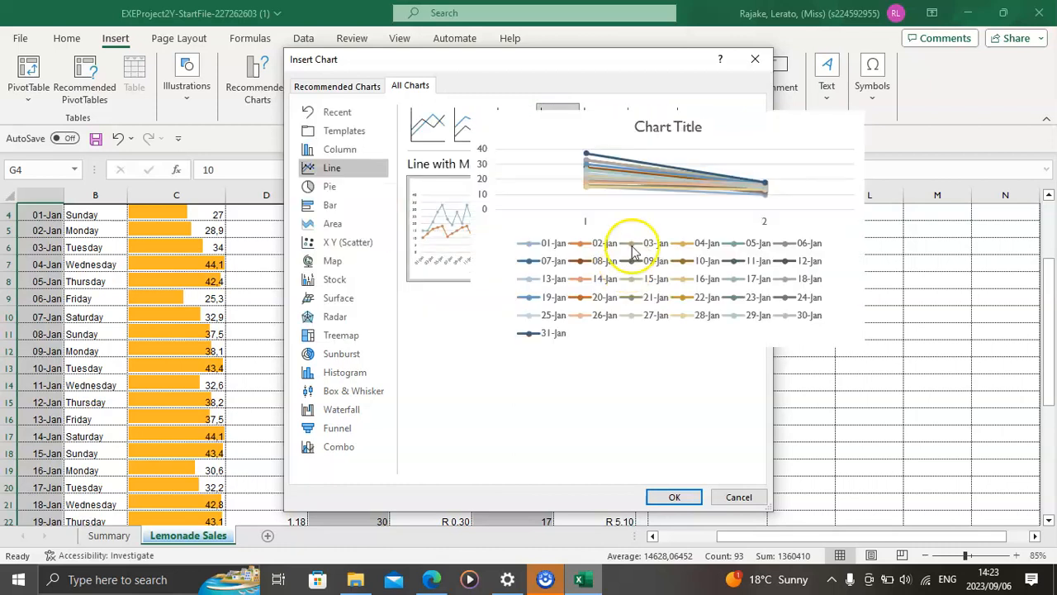
pyautogui.moveTo(516, 240)
pyautogui.click(682, 496)
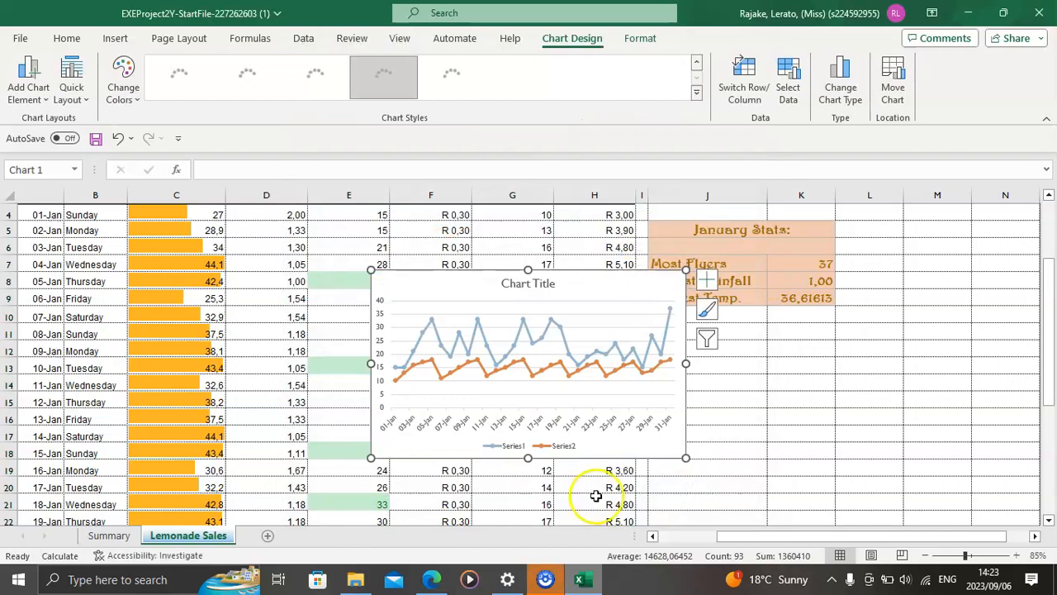
# Step: Check the chart location instruction in the Edge PDF, and move the Excel chart to a new sheet named Trends
pyautogui.click(429, 581)
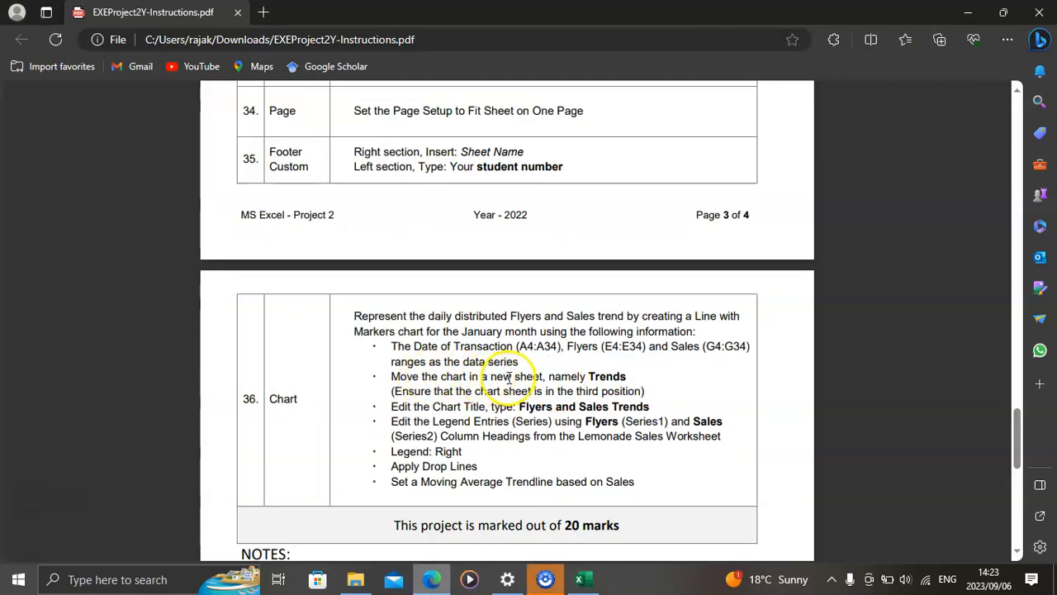
pyautogui.click(585, 578)
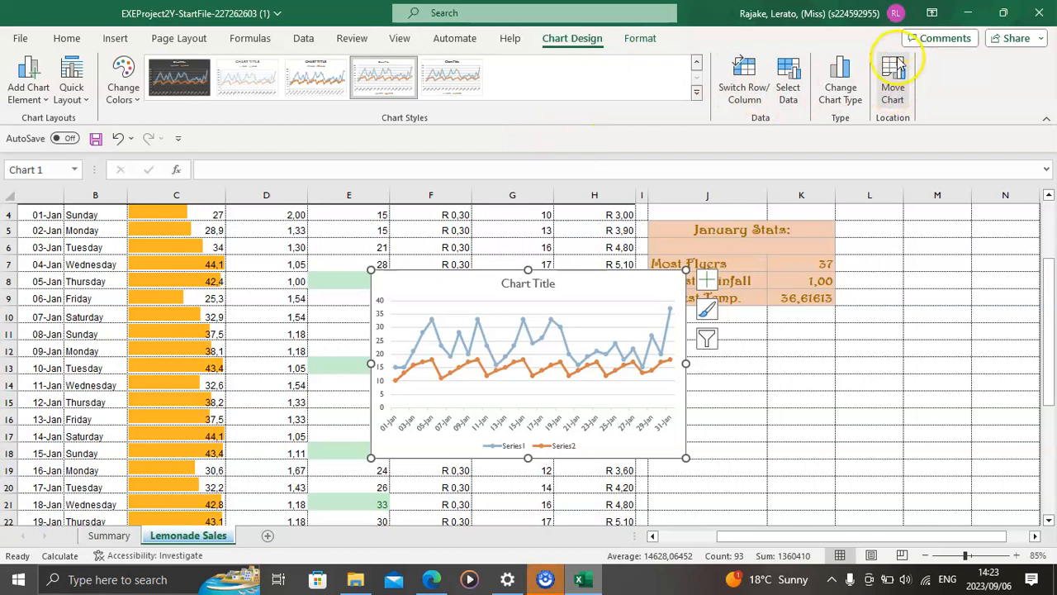
pyautogui.click(892, 91)
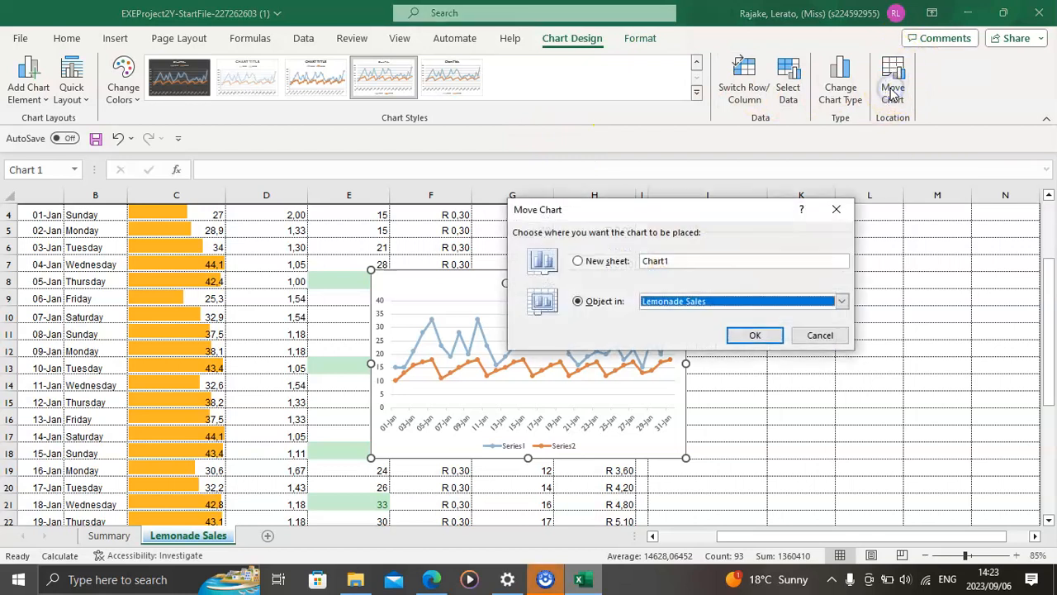
pyautogui.click(577, 261)
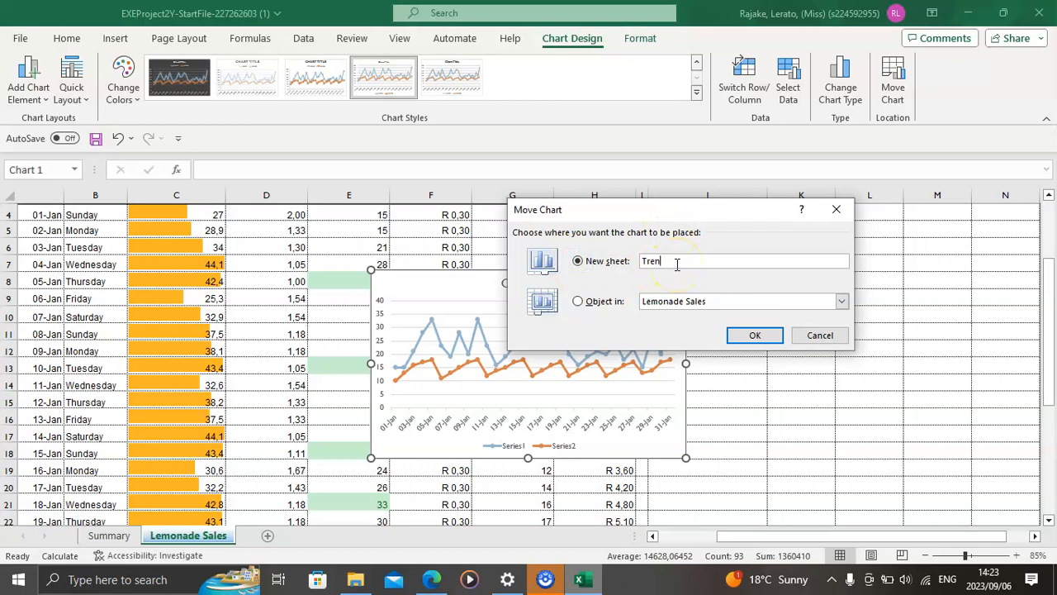
pyautogui.press('Return')
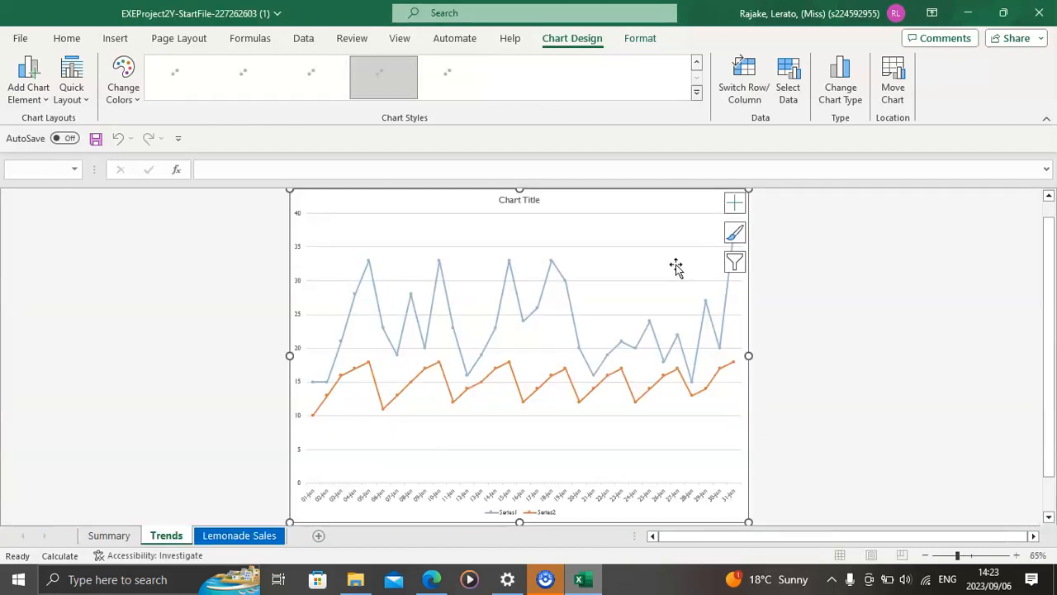
# Step: Check the sheet order in the Edge PDF, and place the Trends sheet third in the Excel workbook, after Lemonade Sales
pyautogui.click(432, 579)
pyautogui.scroll(-1, 496, 372)
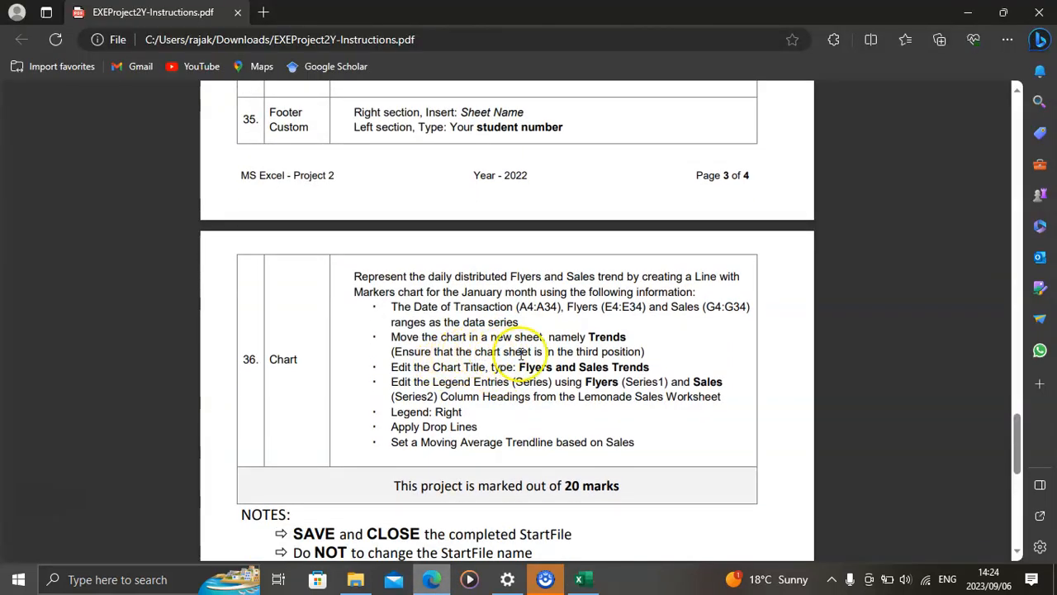
pyautogui.click(584, 581)
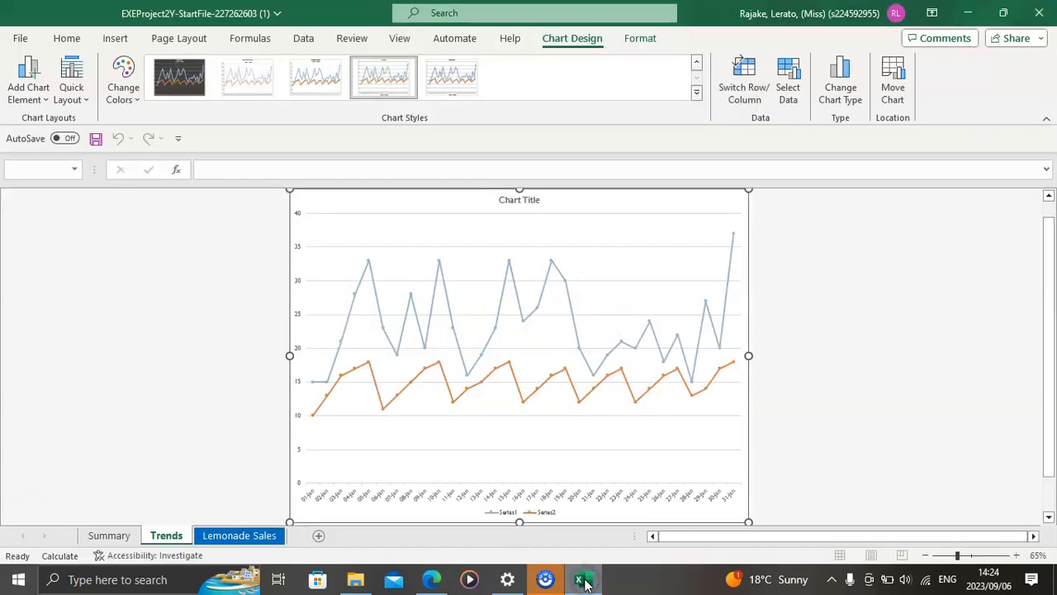
pyautogui.click(169, 537)
pyautogui.moveTo(169, 539); pyautogui.dragTo(286, 540)
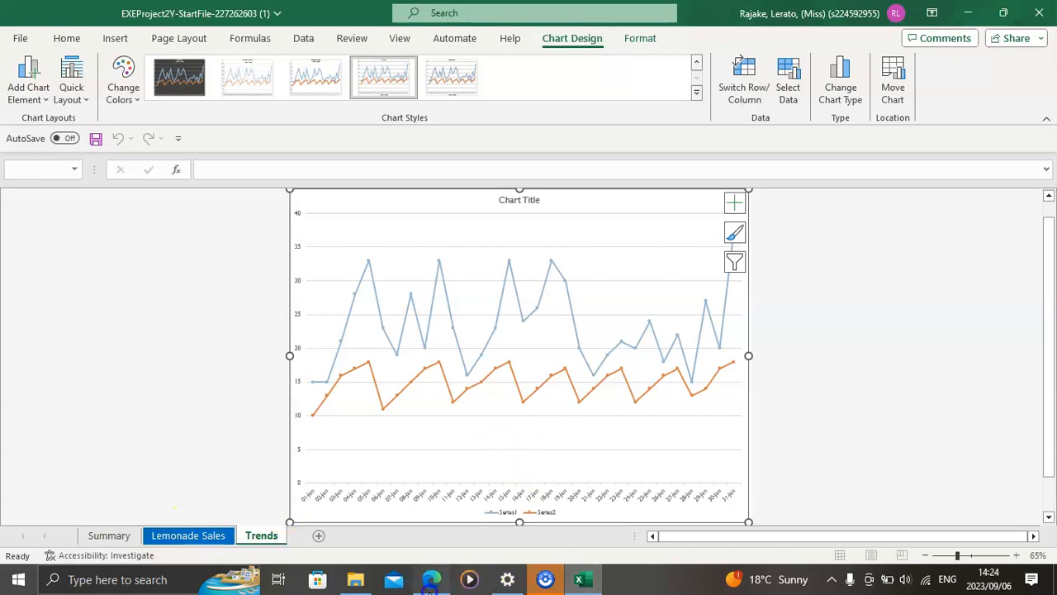
# Step: Check the title instruction in the Edge PDF, and set the Excel chart title to "Flyers and Sales Trends"
pyautogui.click(432, 580)
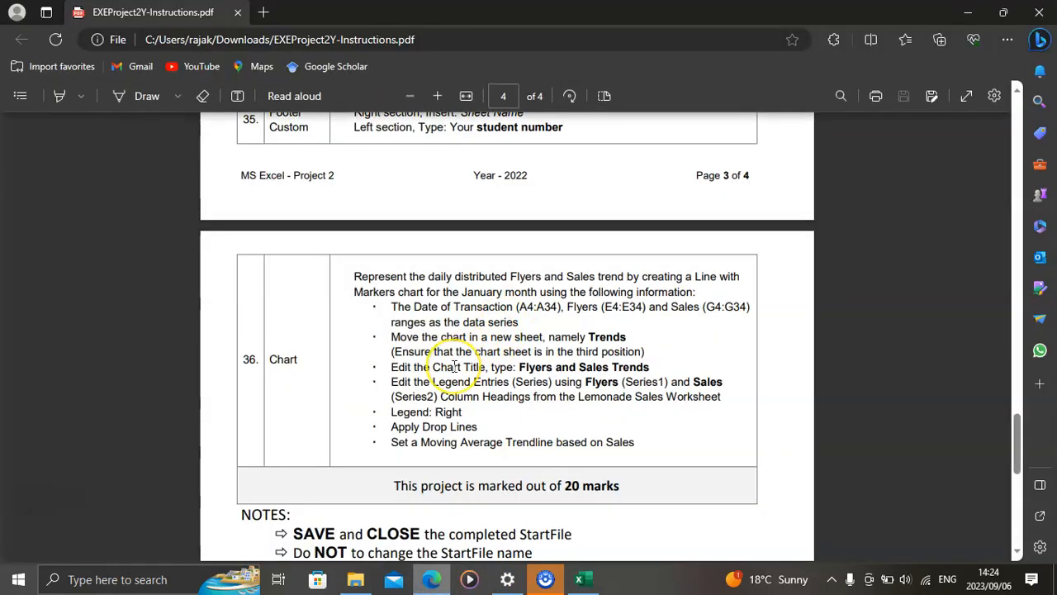
pyautogui.scroll(-1, 461, 364)
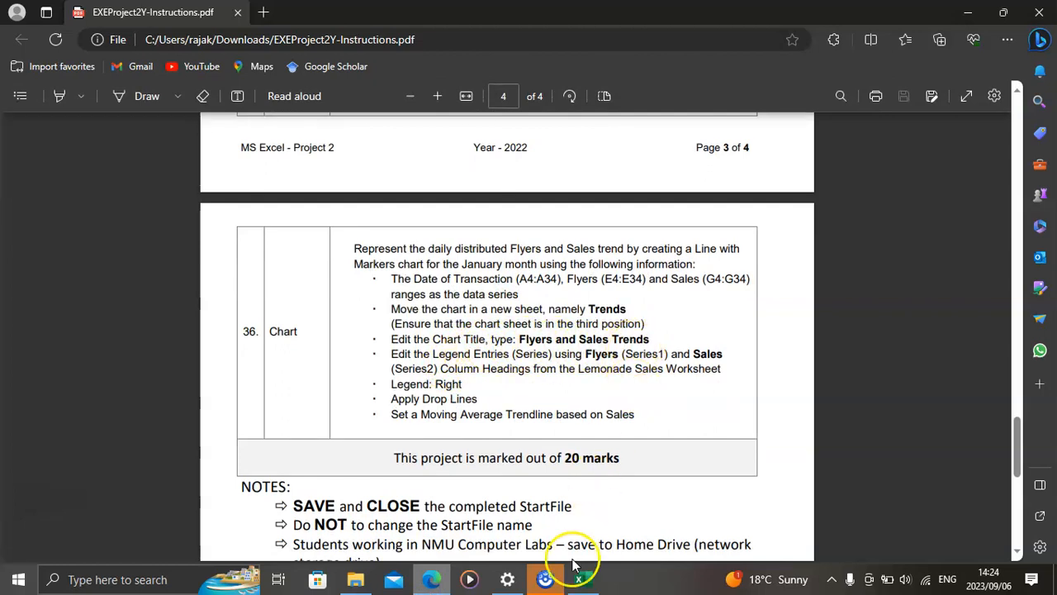
pyautogui.click(581, 579)
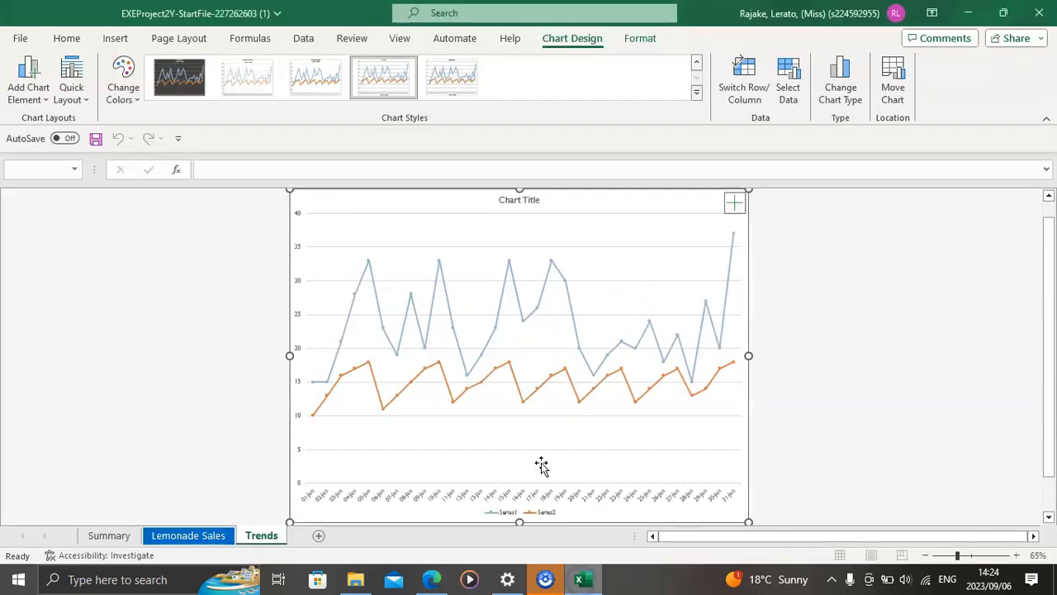
pyautogui.click(524, 200)
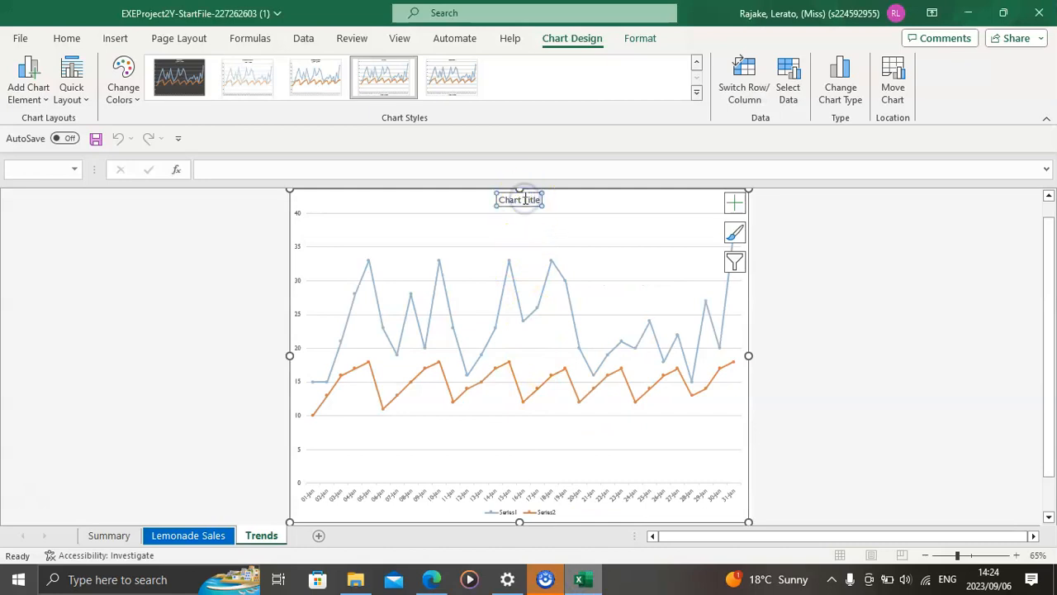
pyautogui.write('Flyers and Sales Trends')
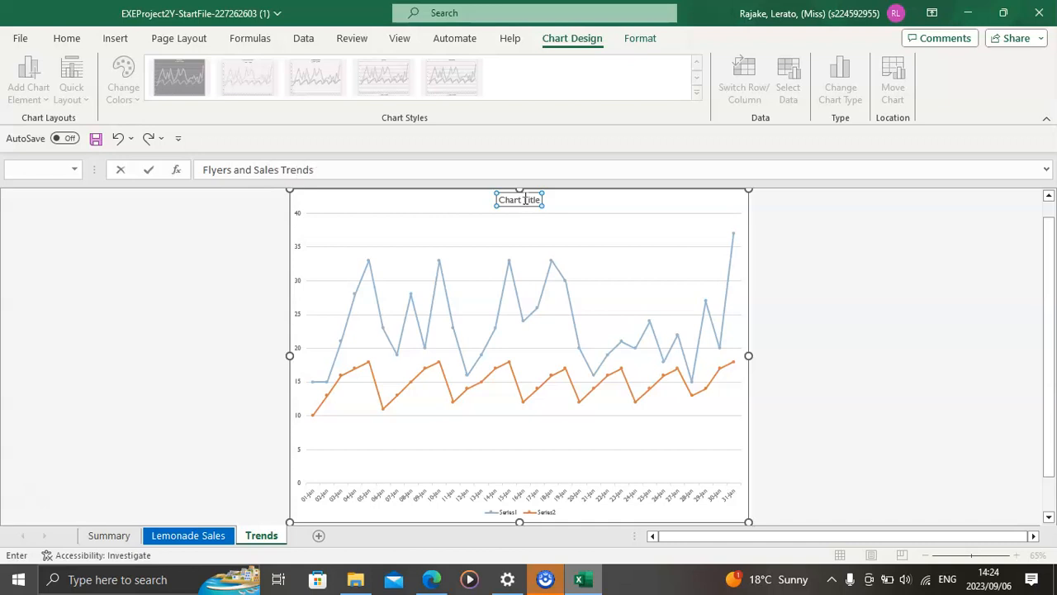
pyautogui.press('Return')
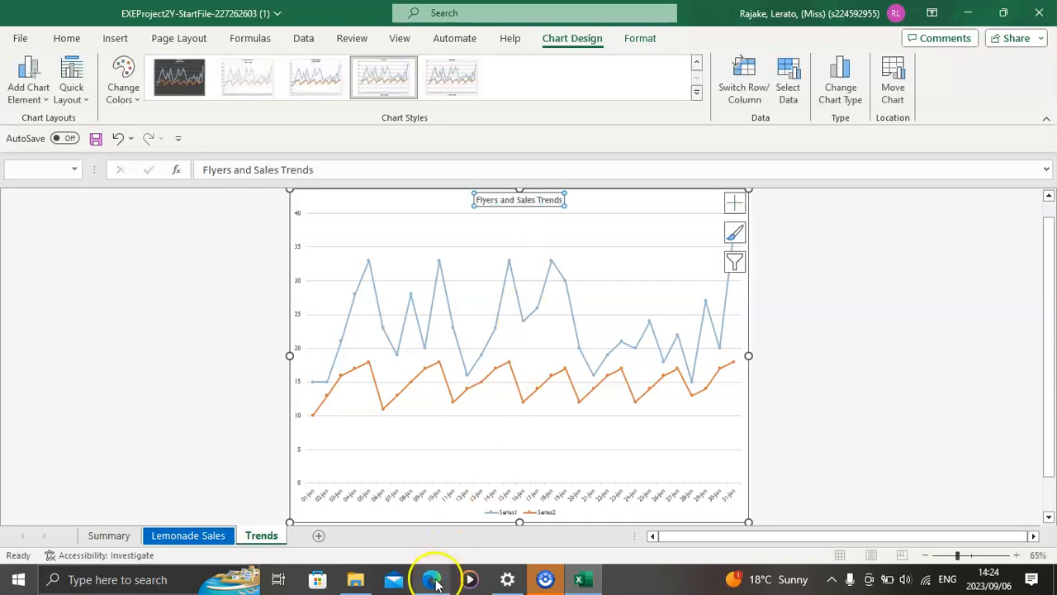
# Step: Check the legend entries instruction in the Edge PDF, and open the chart legend's formatting options in Excel
pyautogui.click(432, 579)
pyautogui.scroll(-1, 531, 371)
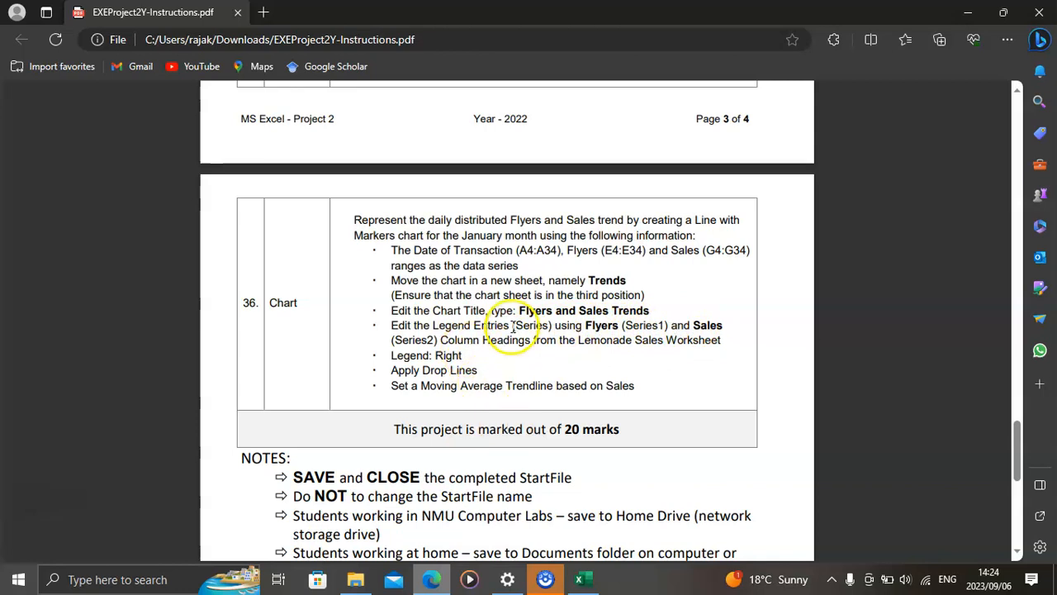
pyautogui.click(582, 578)
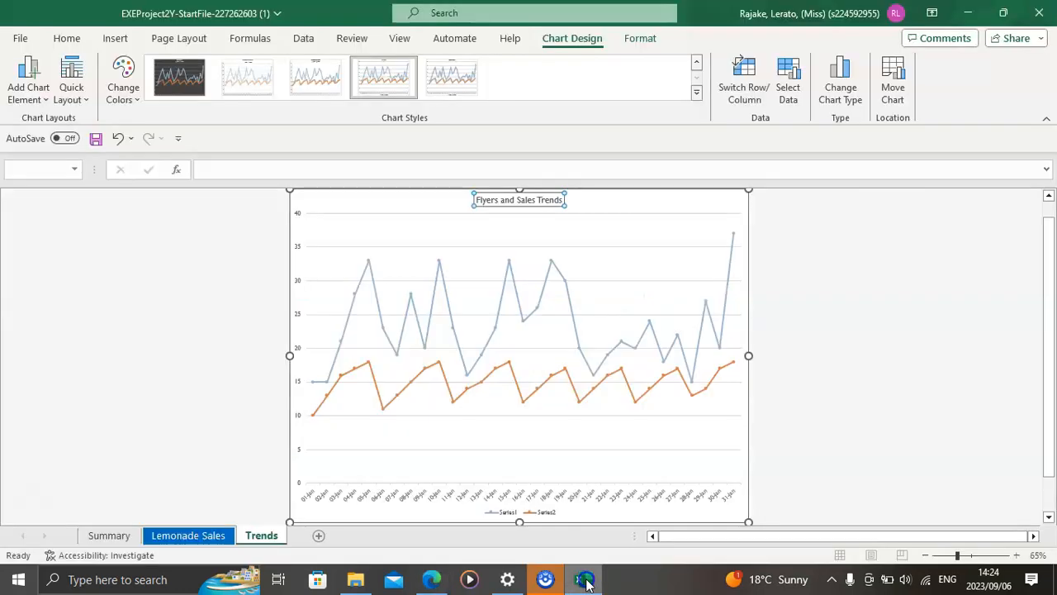
pyautogui.click(513, 517)
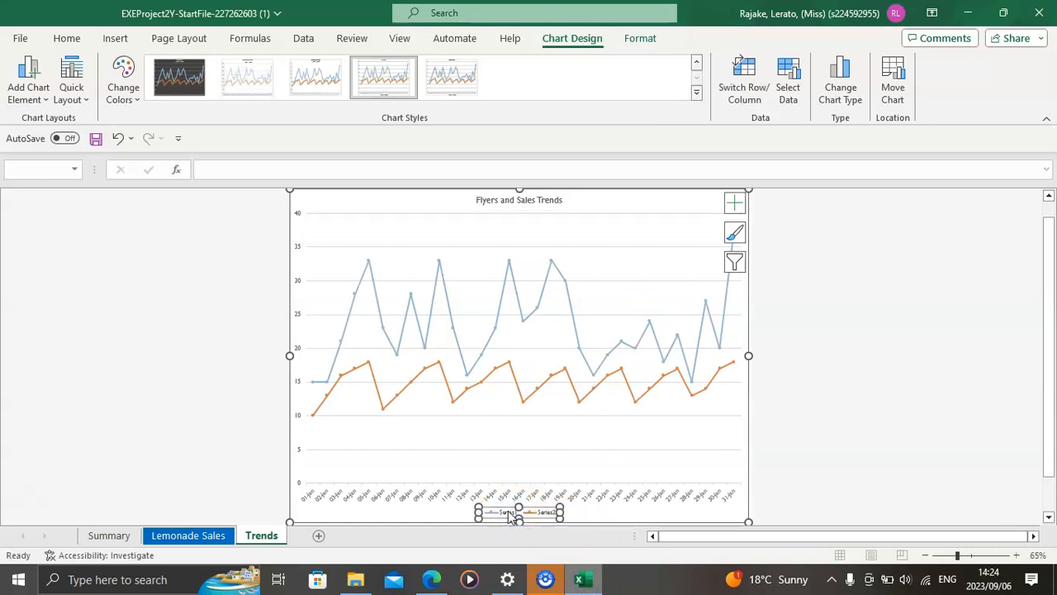
pyautogui.doubleClick(512, 517)
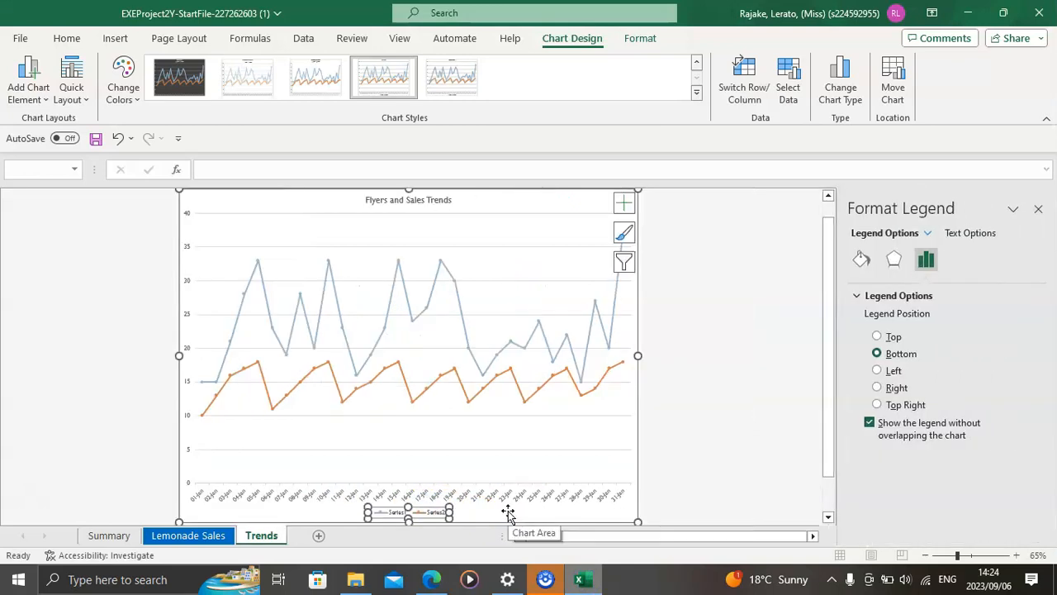
# Step: Edit the chart's Series1 legend entry in Excel, rechecking the instruction in the Edge PDF, and set the series name to "Flyers"
pyautogui.click(786, 83)
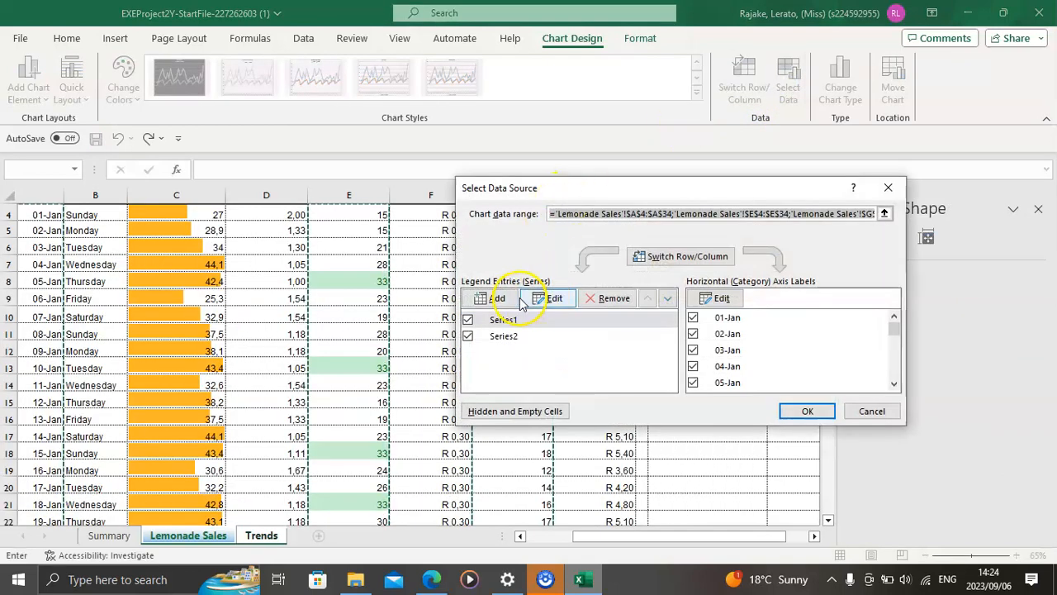
pyautogui.click(543, 299)
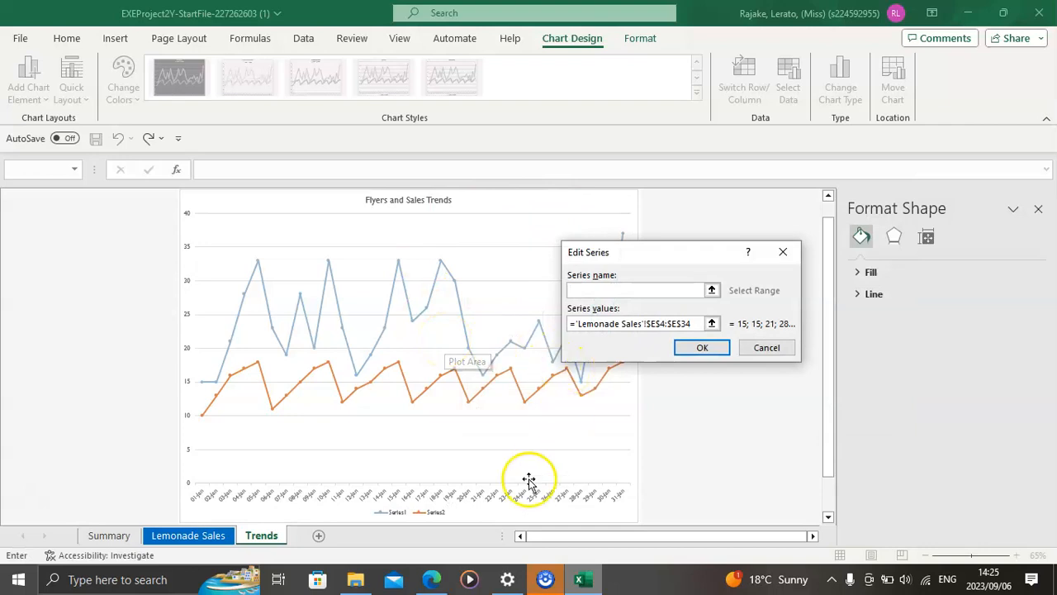
pyautogui.click(446, 583)
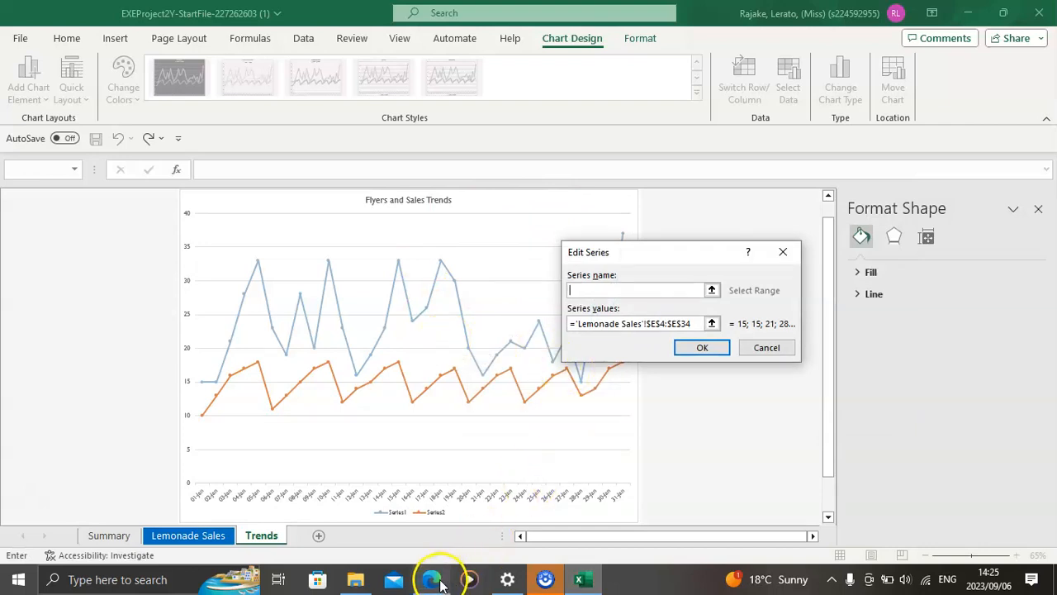
pyautogui.click(440, 583)
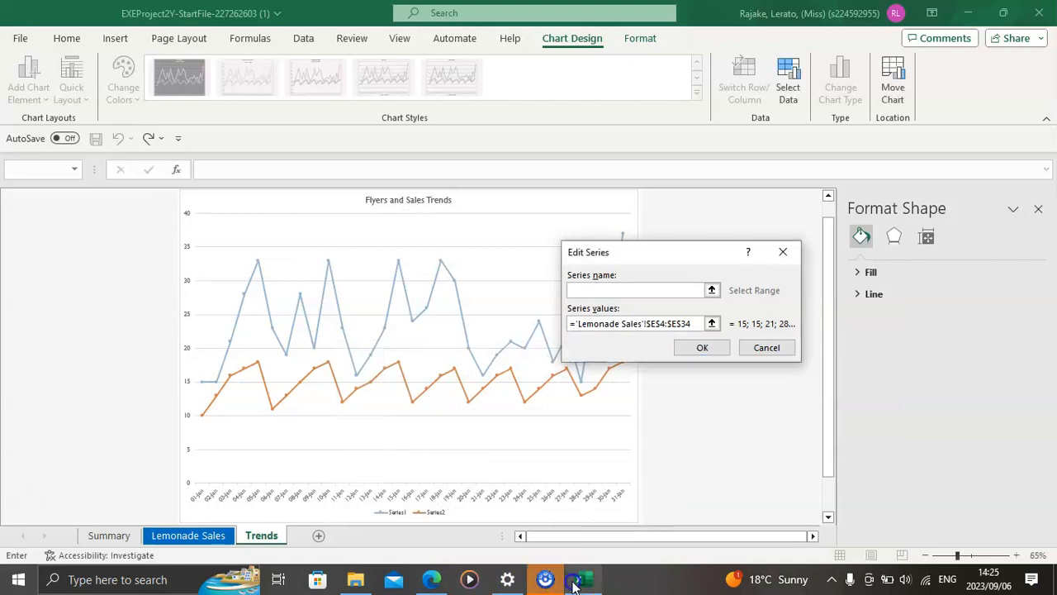
pyautogui.click(438, 582)
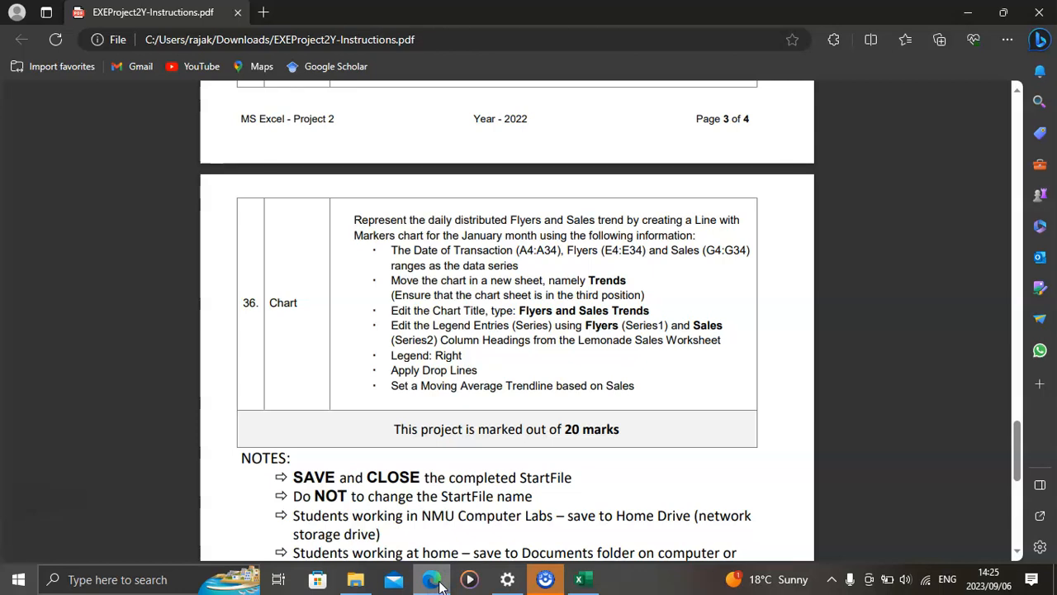
pyautogui.click(579, 579)
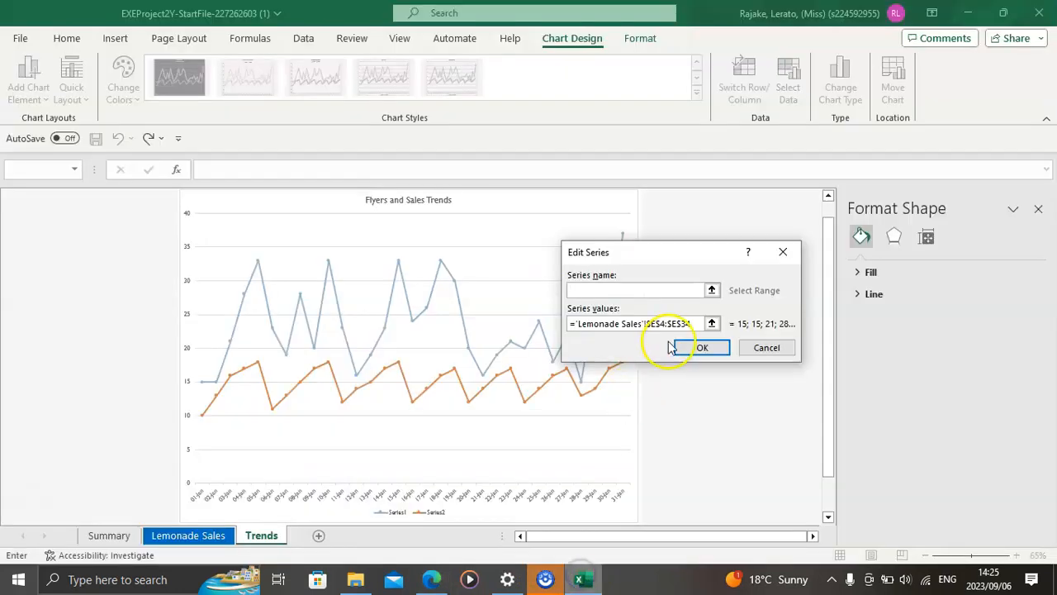
pyautogui.click(652, 291)
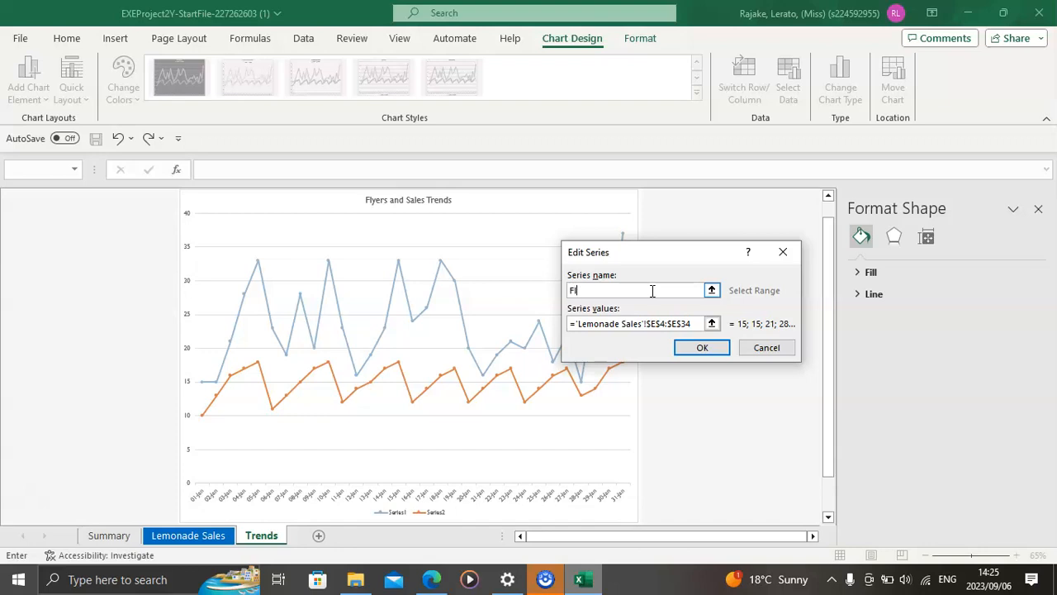
pyautogui.write('Flyers')
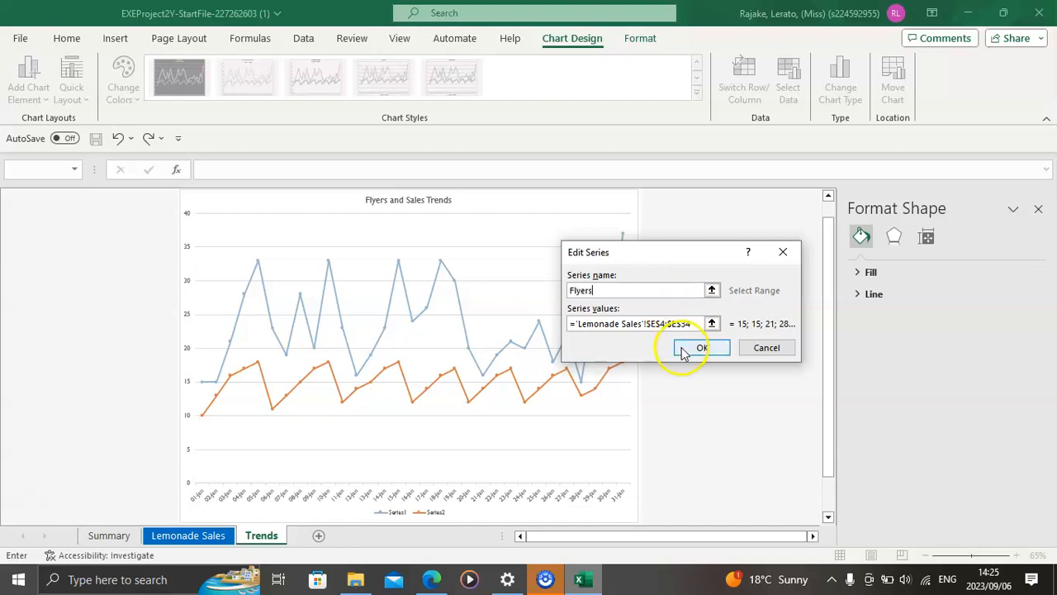
pyautogui.click(688, 349)
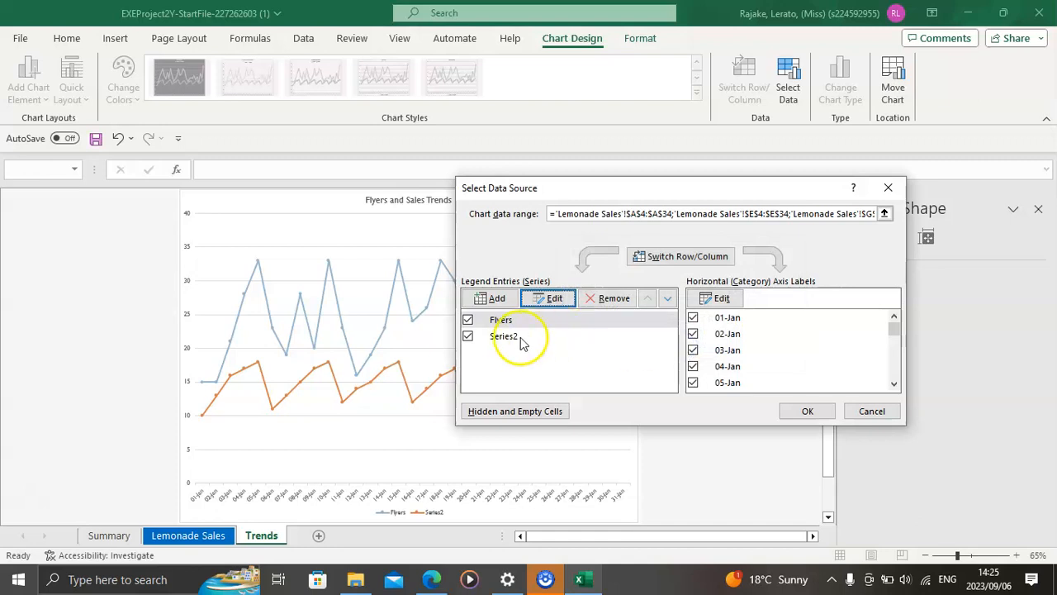
# Step: Set the Series2 name to "Sales", apply the data source changes, and select the chart legend
pyautogui.click(496, 342)
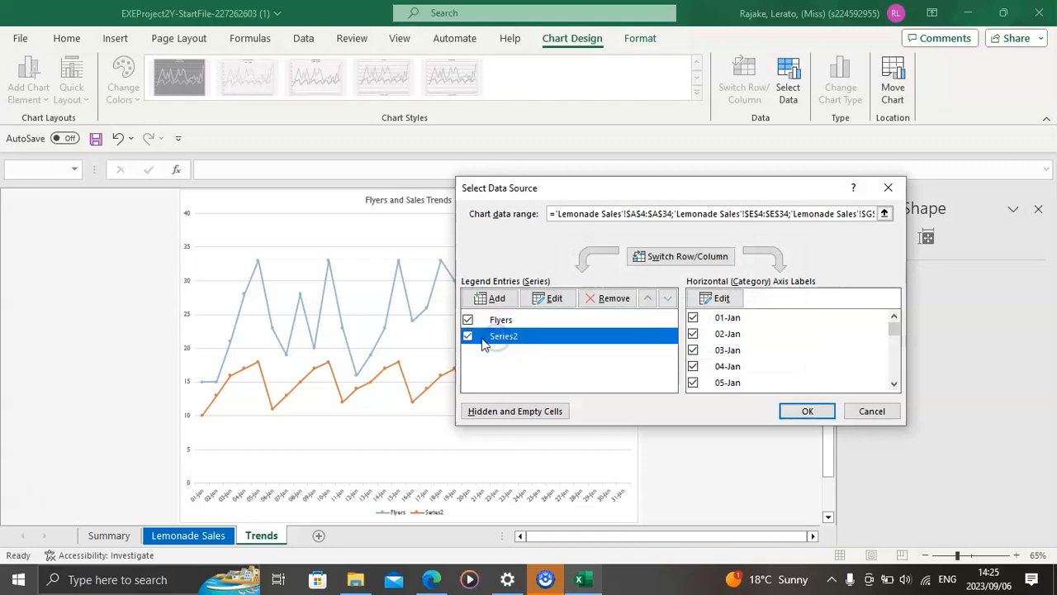
pyautogui.click(556, 299)
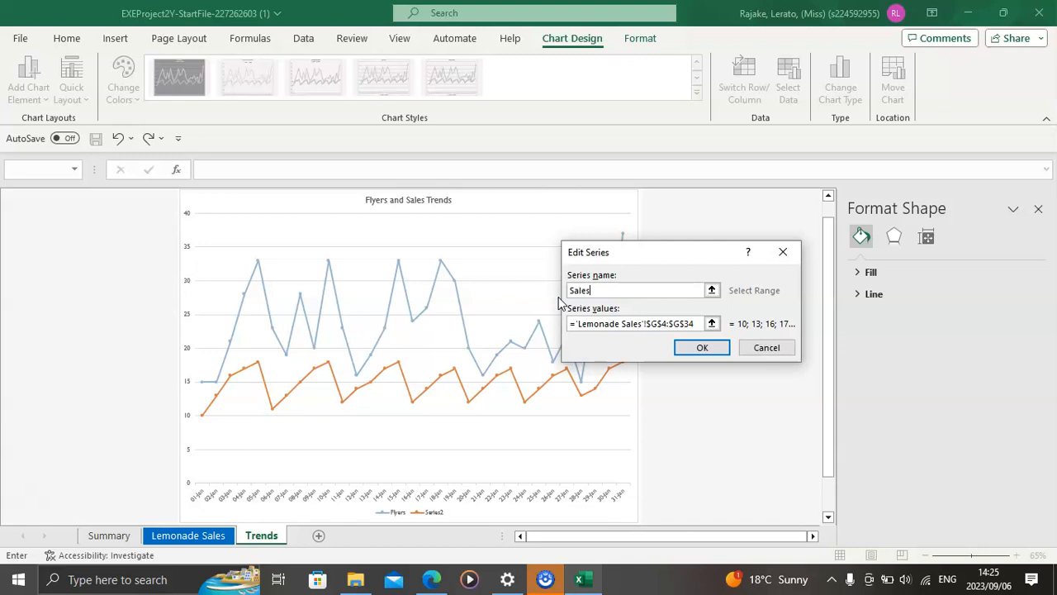
pyautogui.click(717, 348)
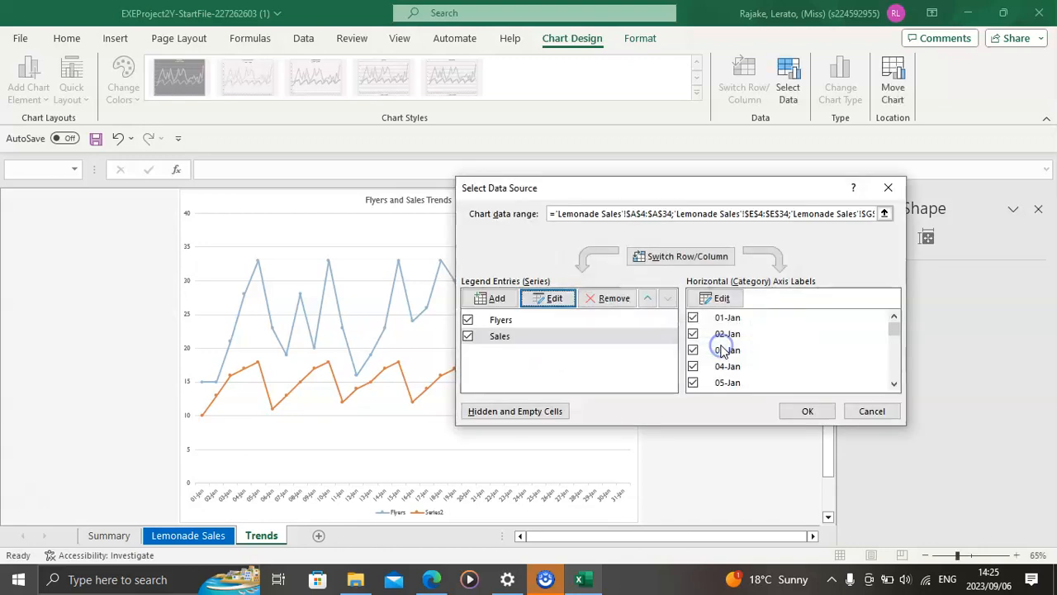
pyautogui.click(793, 412)
pyautogui.click(397, 512)
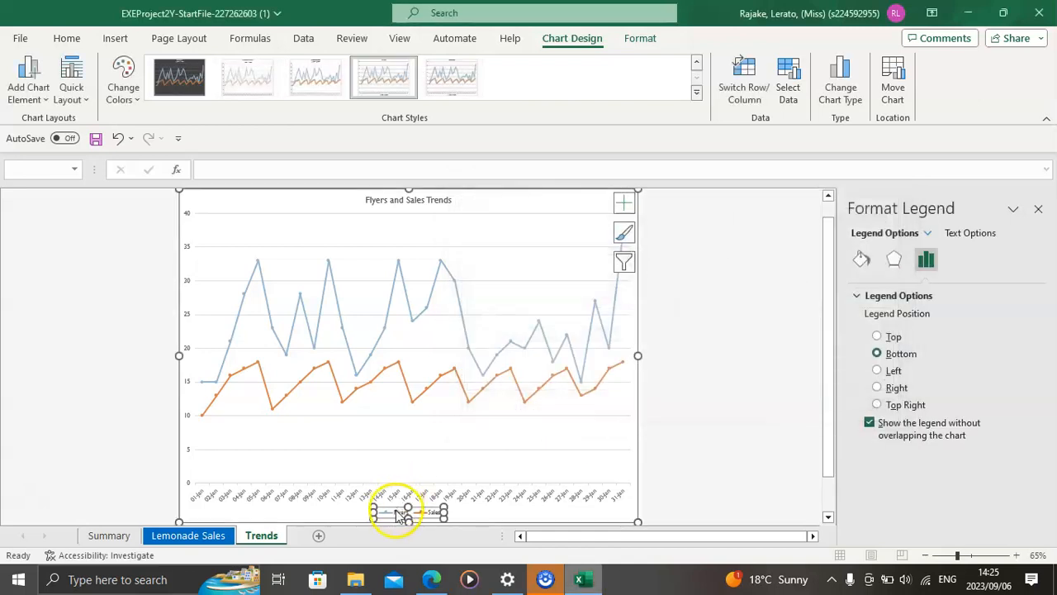
# Step: Check the remaining chart instructions in the Edge PDF, and add Drop Lines to the Excel chart
pyautogui.click(433, 579)
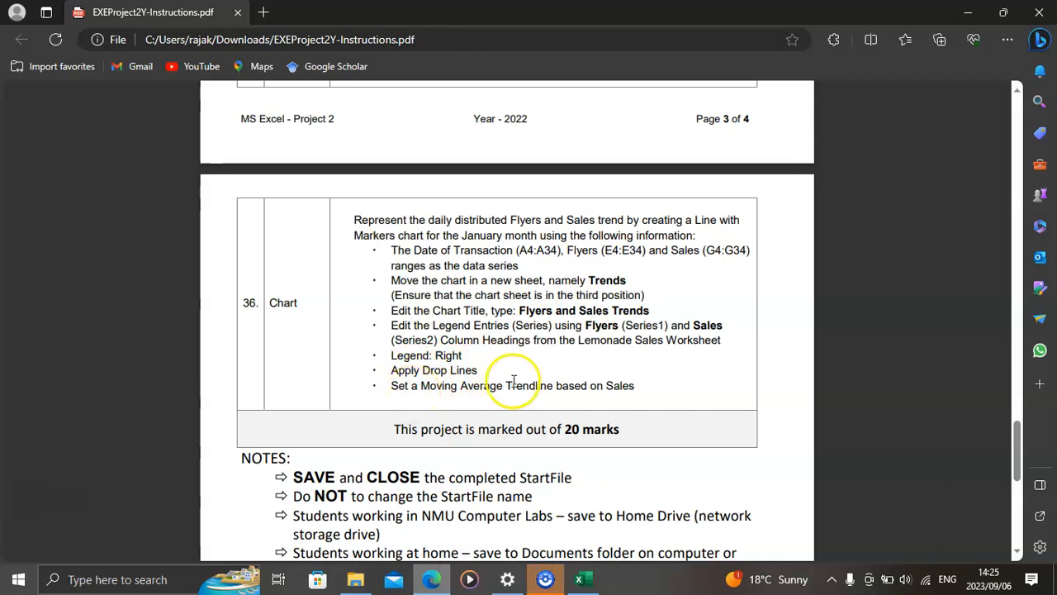
pyautogui.click(591, 583)
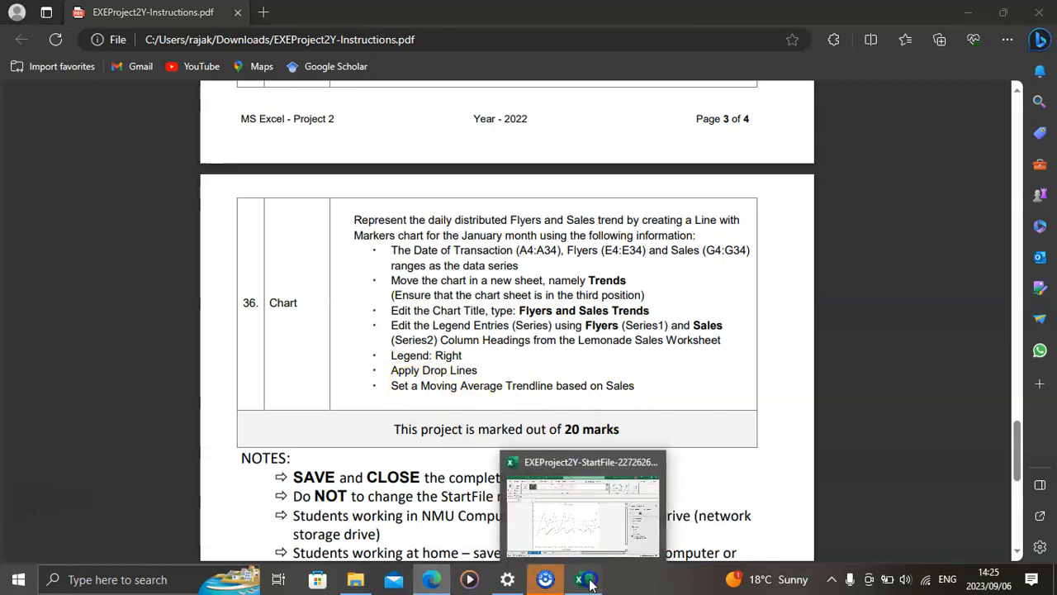
pyautogui.click(43, 95)
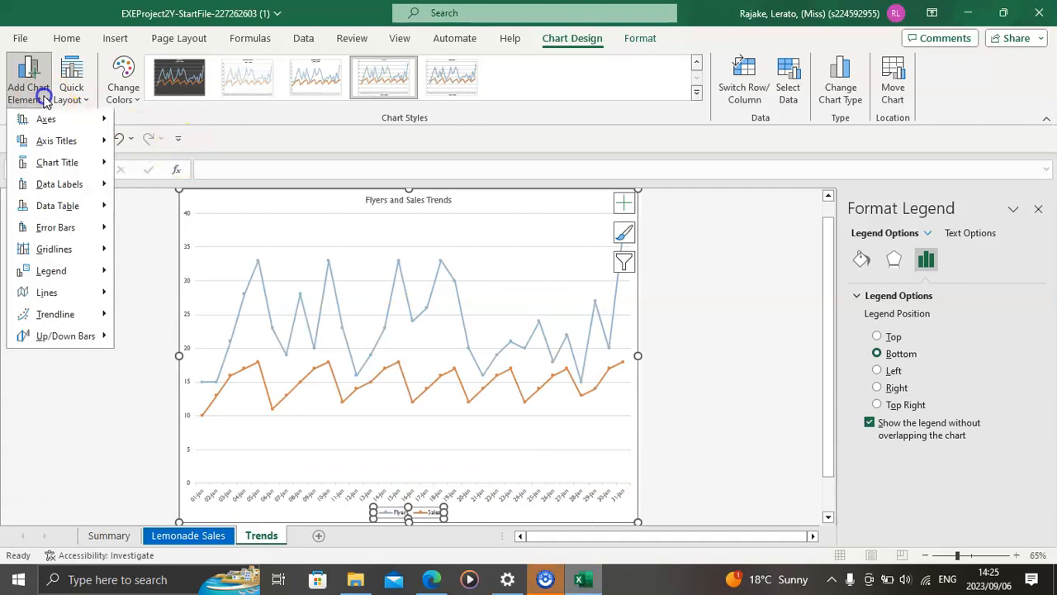
pyautogui.moveTo(69, 302)
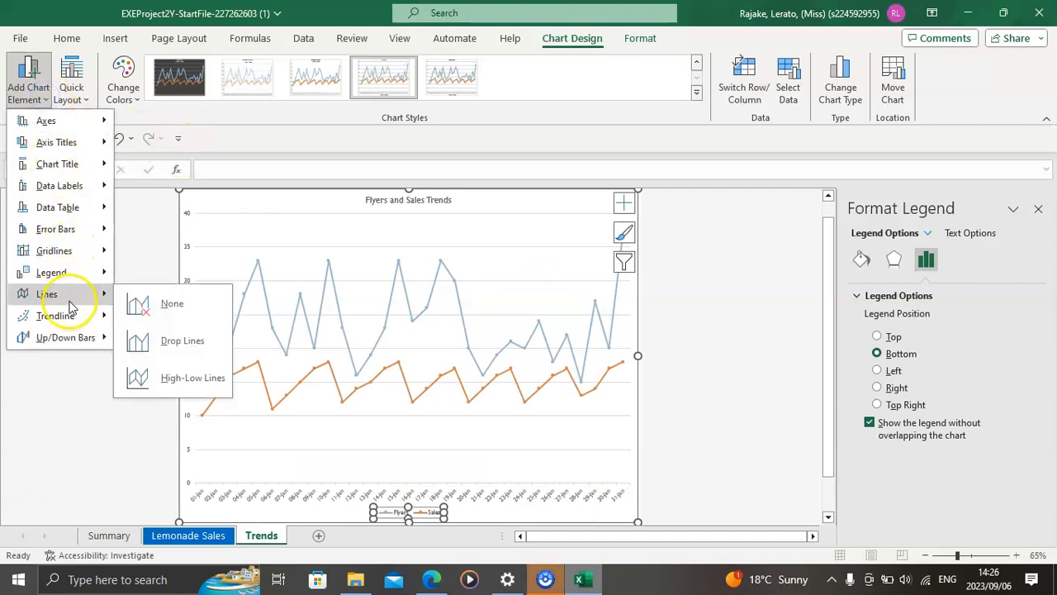
pyautogui.click(170, 344)
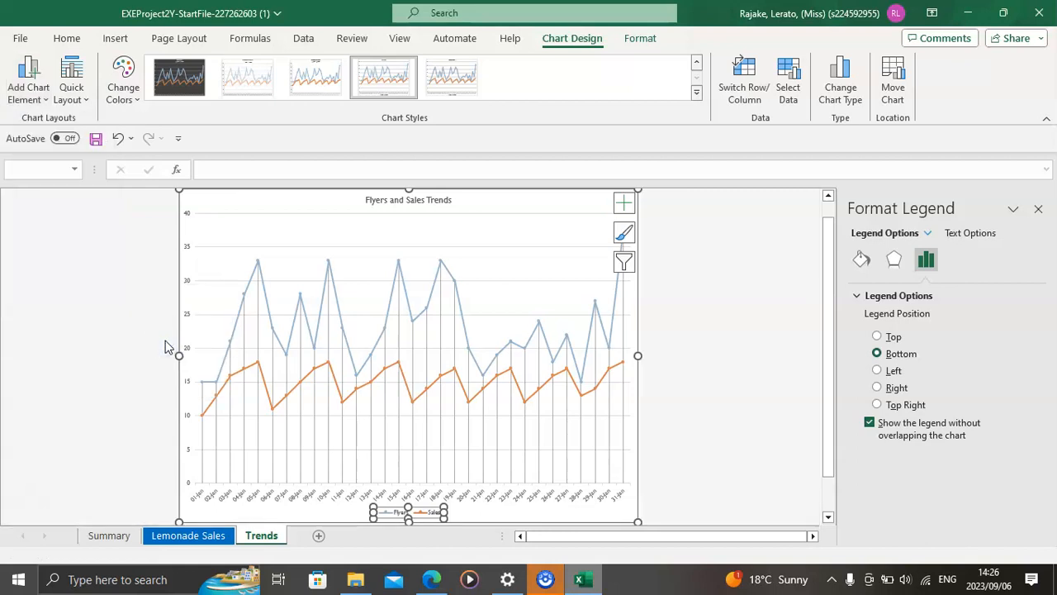
# Step: Check the trendline instruction in the Edge PDF, and add a Moving Average trendline based on Sales to the Excel chart
pyautogui.click(580, 579)
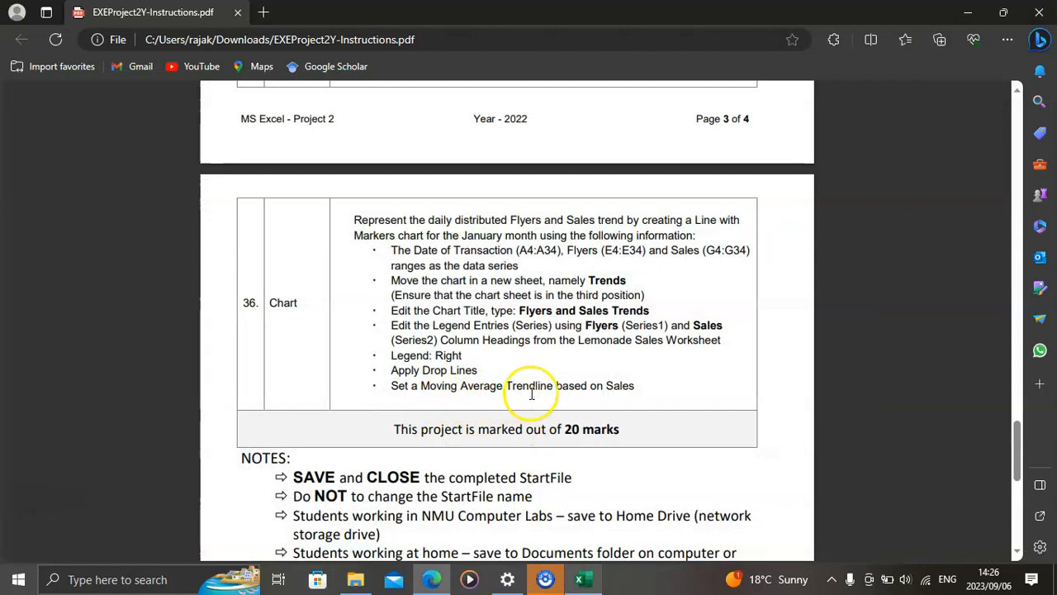
pyautogui.click(580, 579)
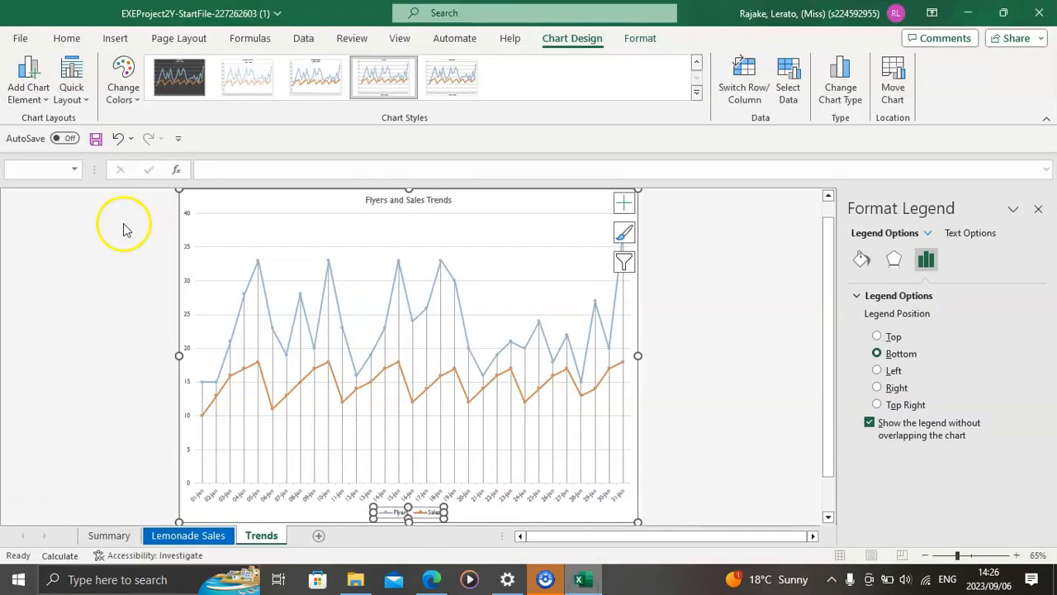
pyautogui.click(35, 95)
pyautogui.moveTo(72, 317)
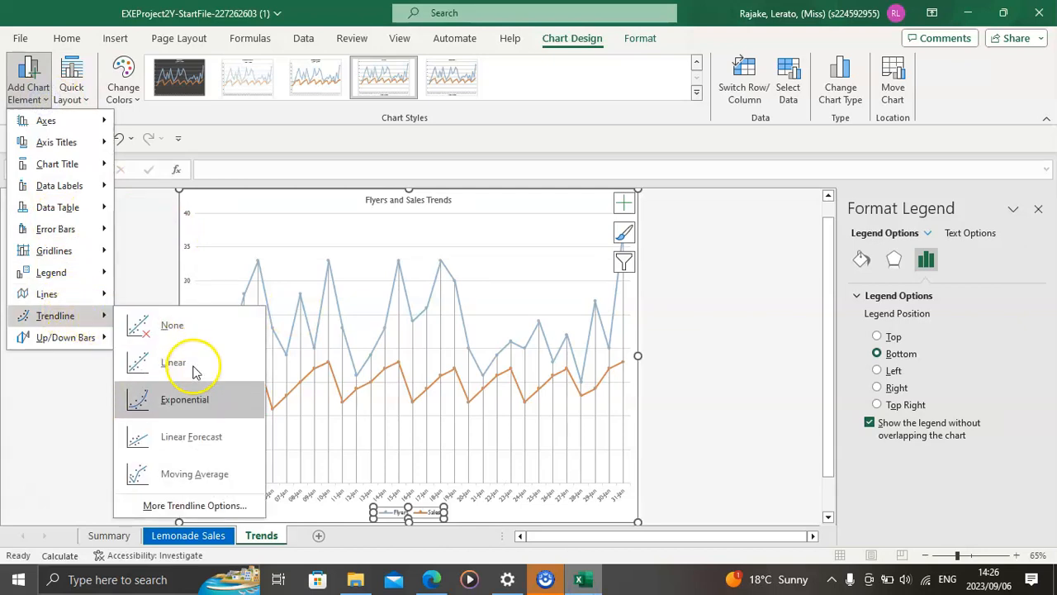
pyautogui.click(185, 483)
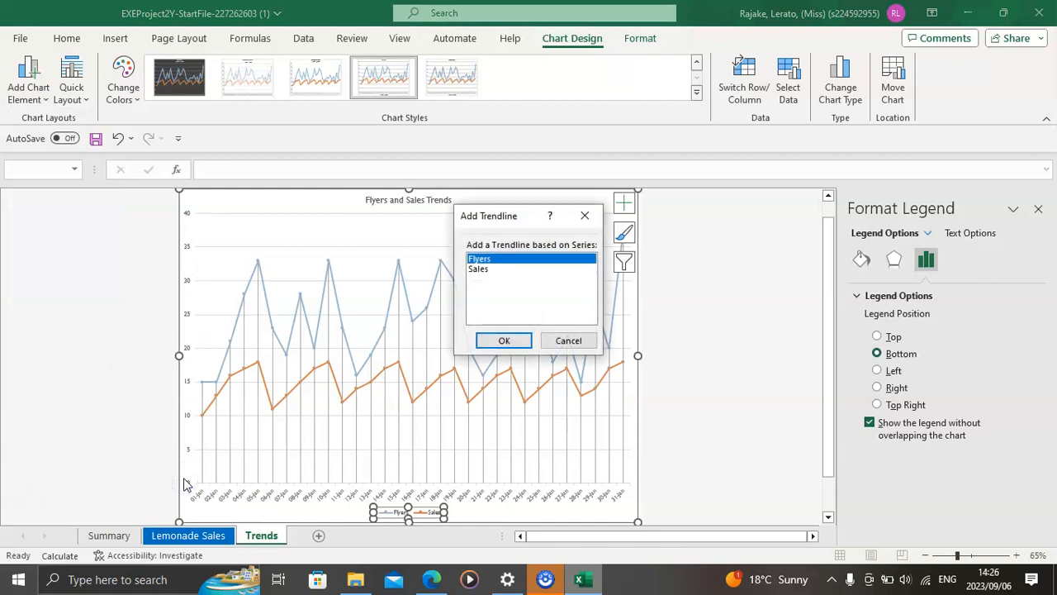
pyautogui.click(485, 271)
pyautogui.click(504, 341)
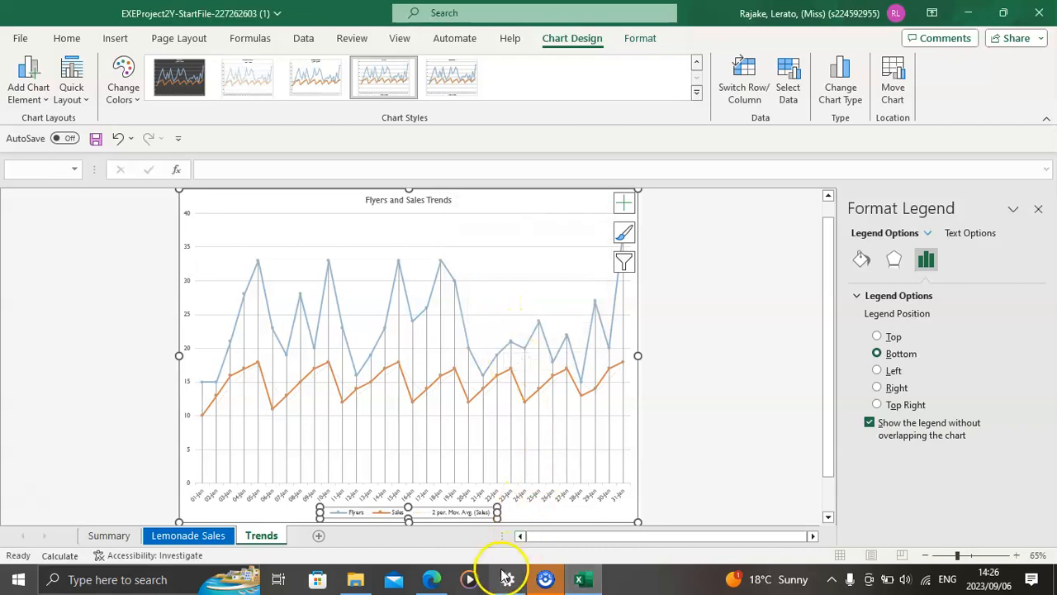
# Step: Switch to the Edge PDF and read the closing notes on saving and uploading the StartFile
pyautogui.click(431, 579)
pyautogui.scroll(-3, 467, 421)
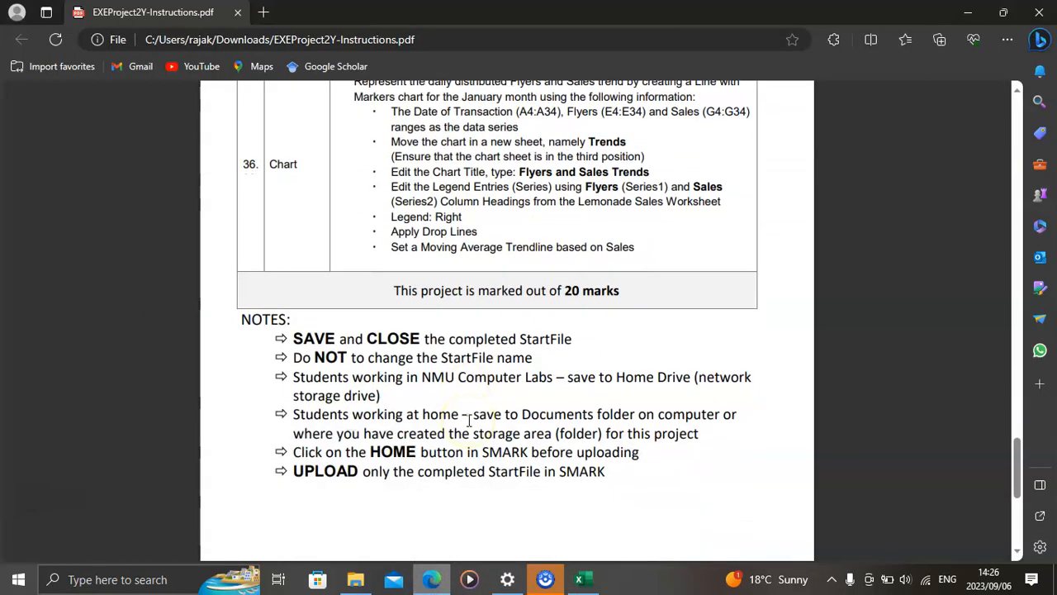